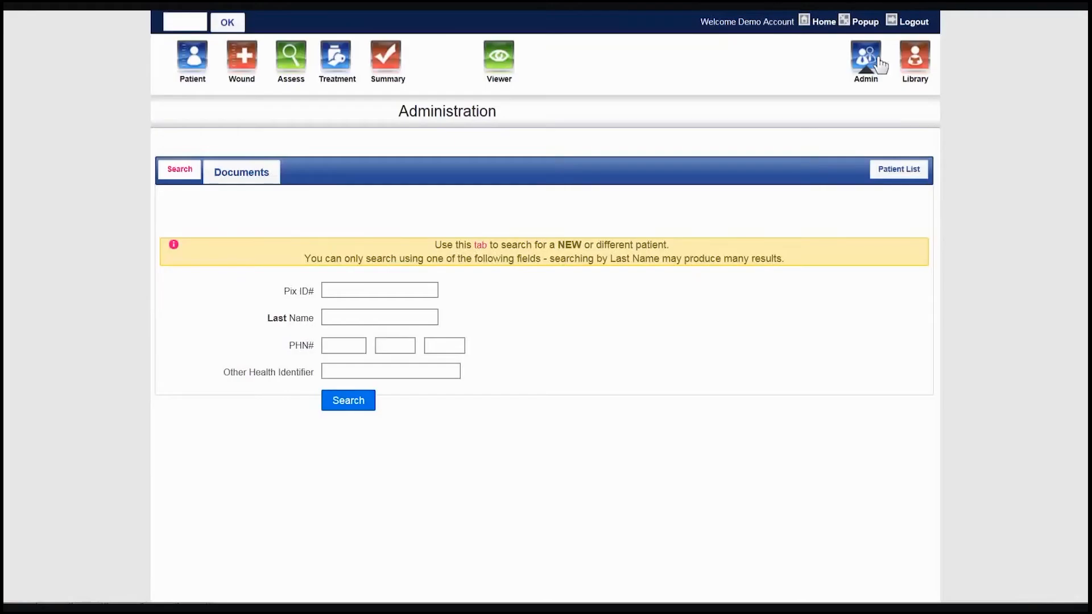
- Search for the patient by last name and start a Pix account from the matching record without a treatment location
click(427, 318)
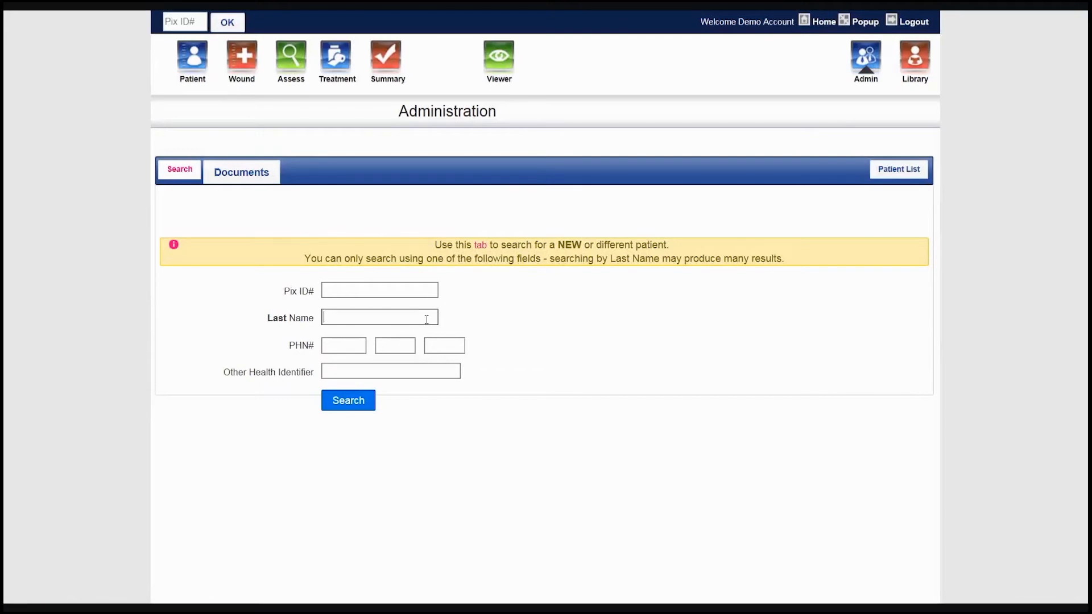
text(Test)
click(374, 406)
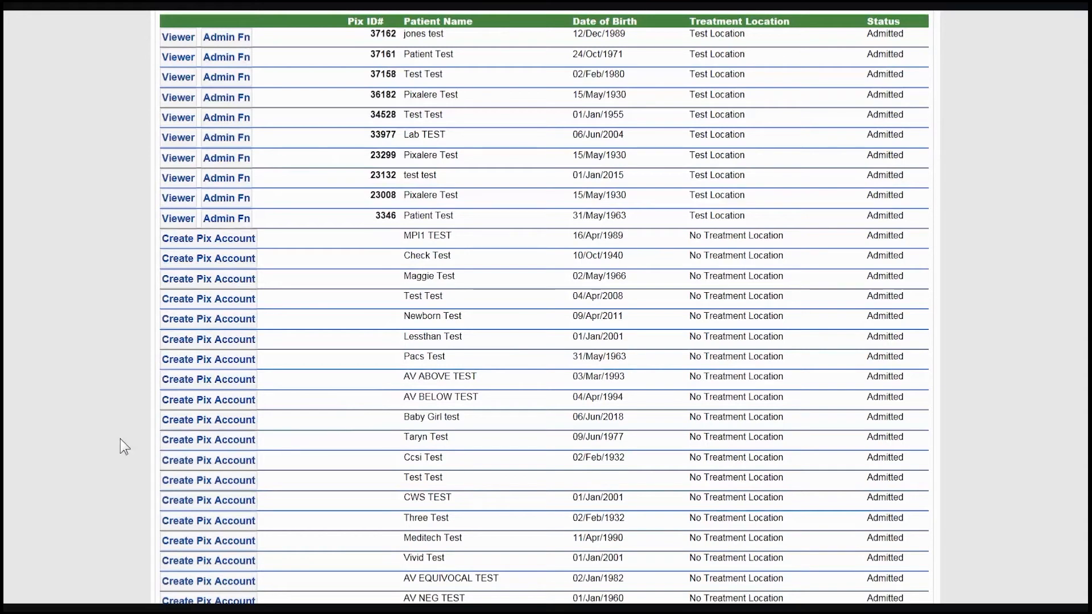
scroll(122, 446, down, 5)
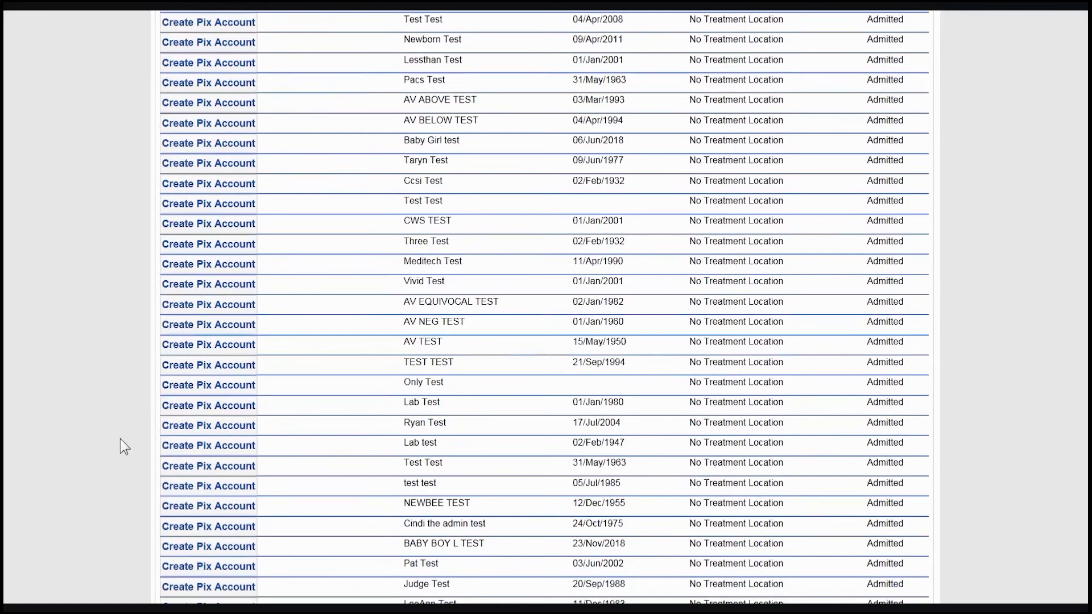
click(175, 428)
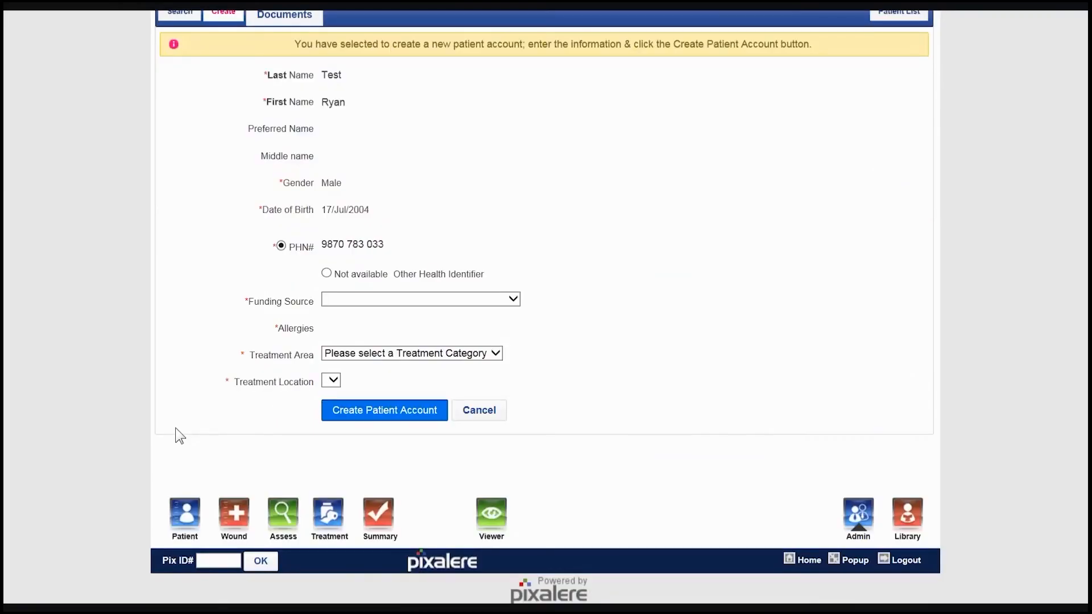
- Create the patient account with funding source MSP, treatment area Training Site and treatment location Test Location
scroll(176, 428, up, 2)
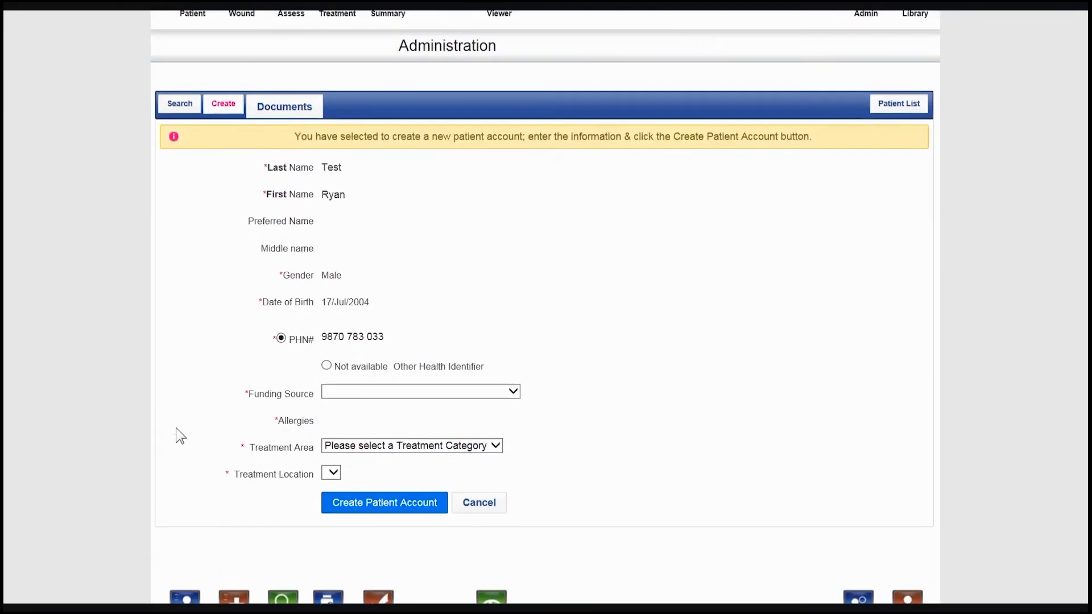
click(340, 392)
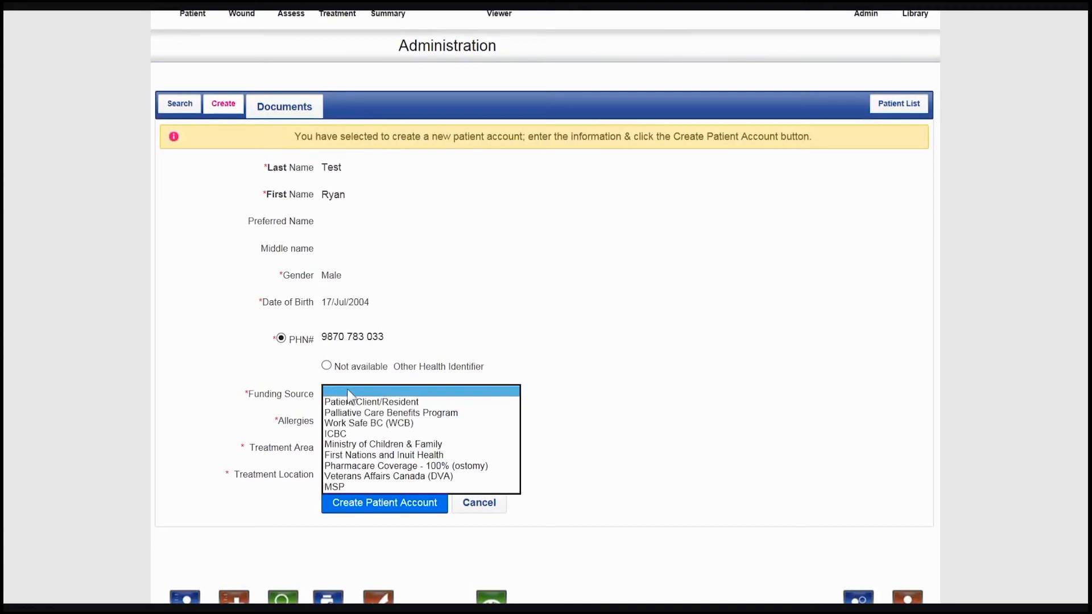
click(369, 487)
click(391, 447)
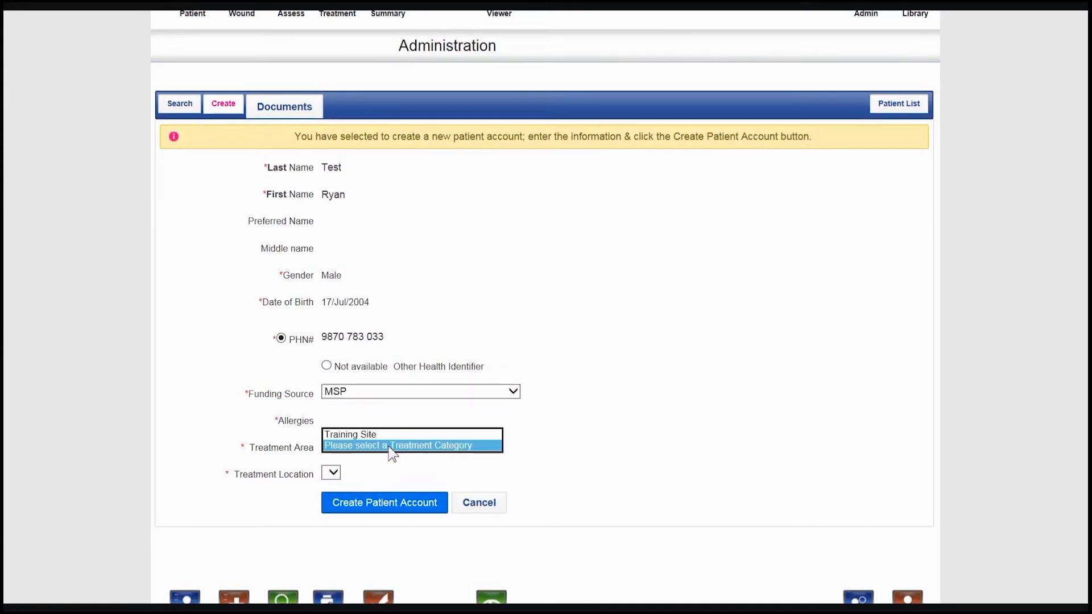
click(392, 446)
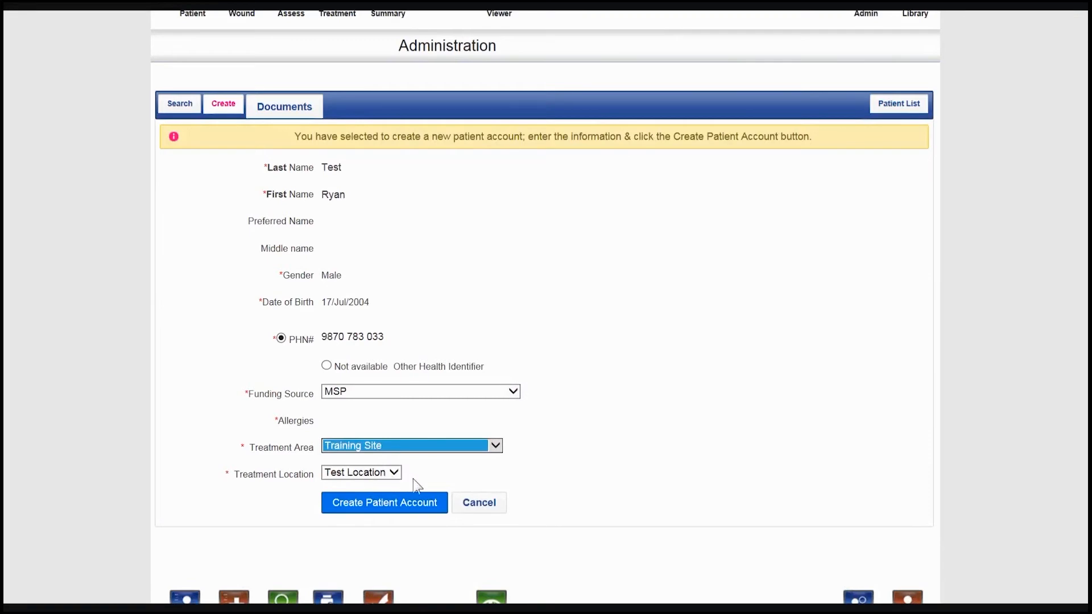
click(404, 479)
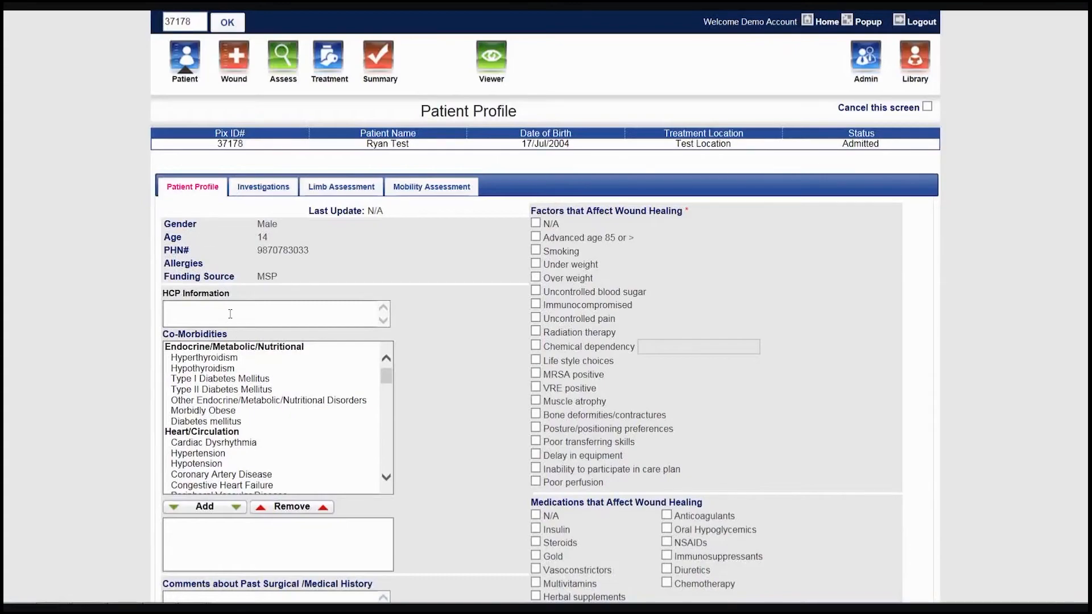
- Enter the care provider's name and RD credential as HCP information and add Hyperthyroidism to the patient's co-morbidities
click(232, 311)
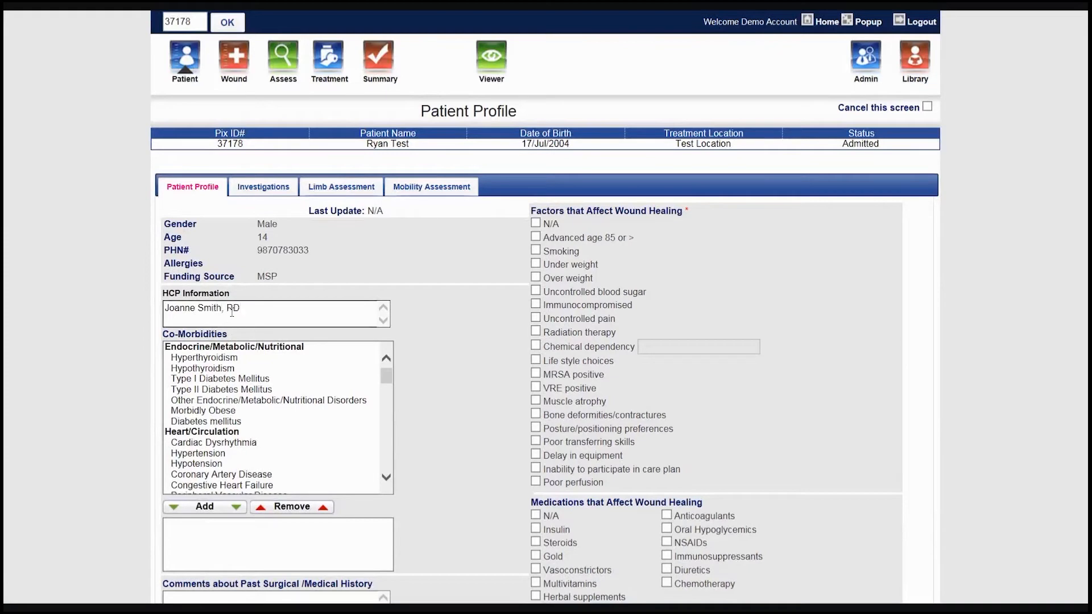
click(228, 358)
click(196, 508)
- Record the past medical history comments "Plastics Consult May 30, 2019", "Vascular Studies June 3, 2019" and "Diabetic foot clinic July 13, 2019" on separate lines
scroll(136, 489, down, 2)
click(239, 503)
text(Plastics Consult May 30, 2019)
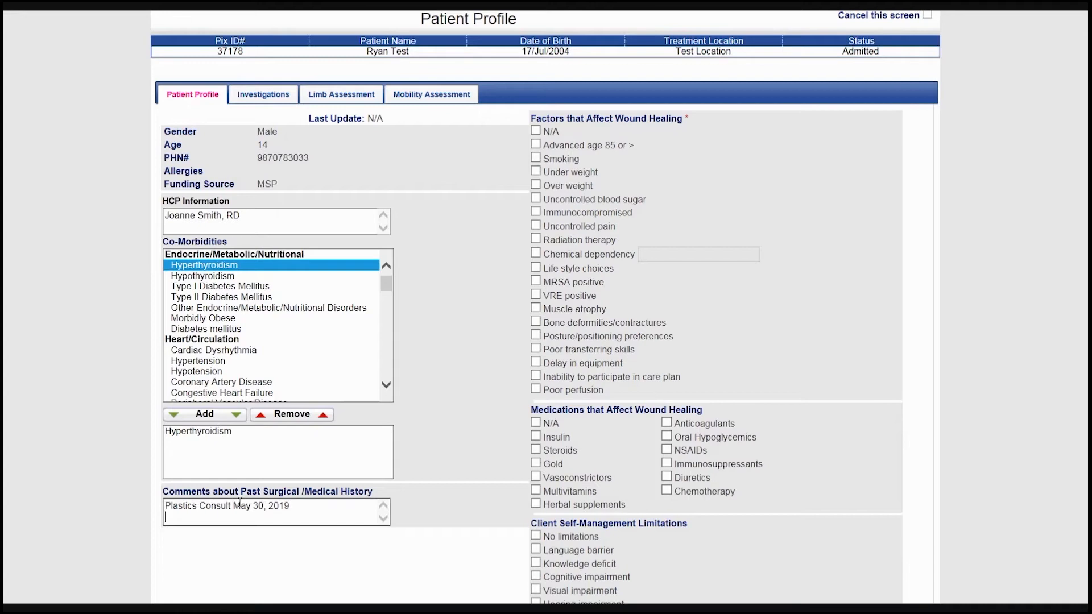
key(Return)
text(Vascular Studies June 3, 2019)
key(Return)
text(D)
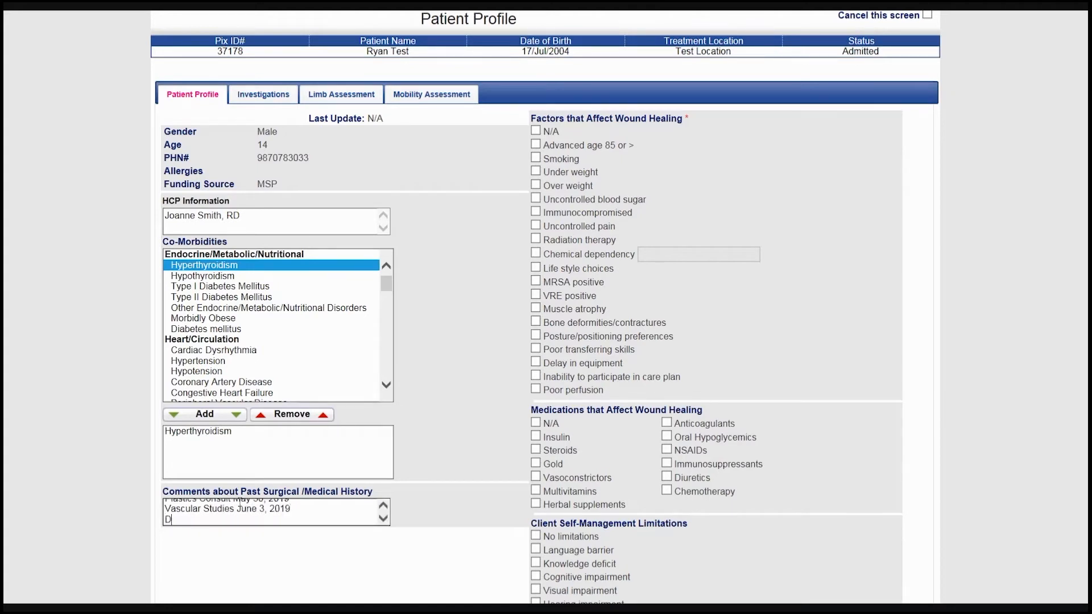
text(iabetic foot clinic July 13, 2019)
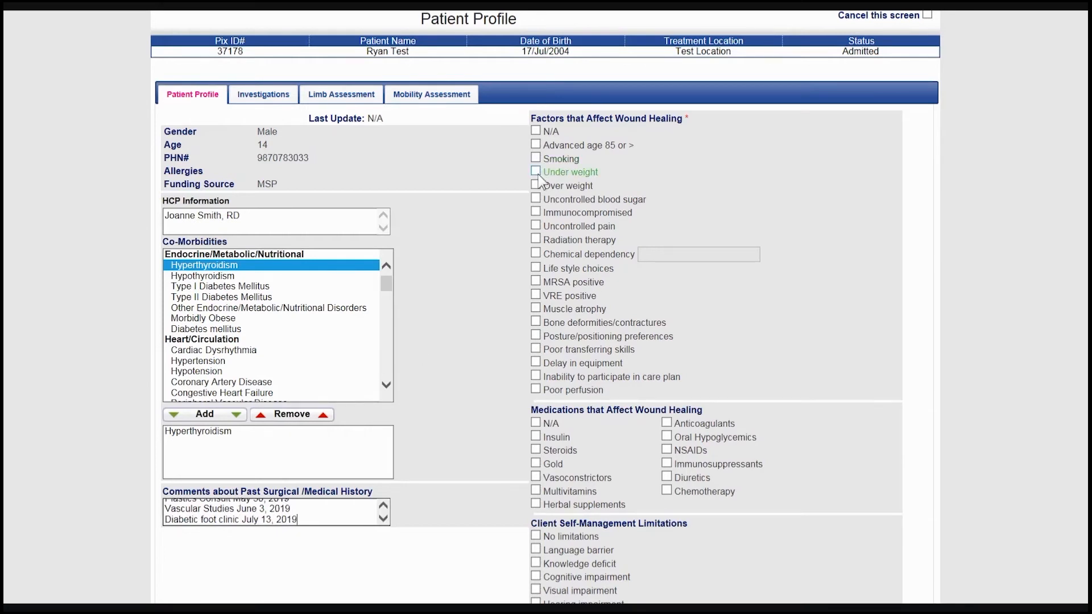
- Mark Over weight as a factor affecting wound healing and Multivitamins as a medication affecting wound healing
scroll(487, 371, down, 3)
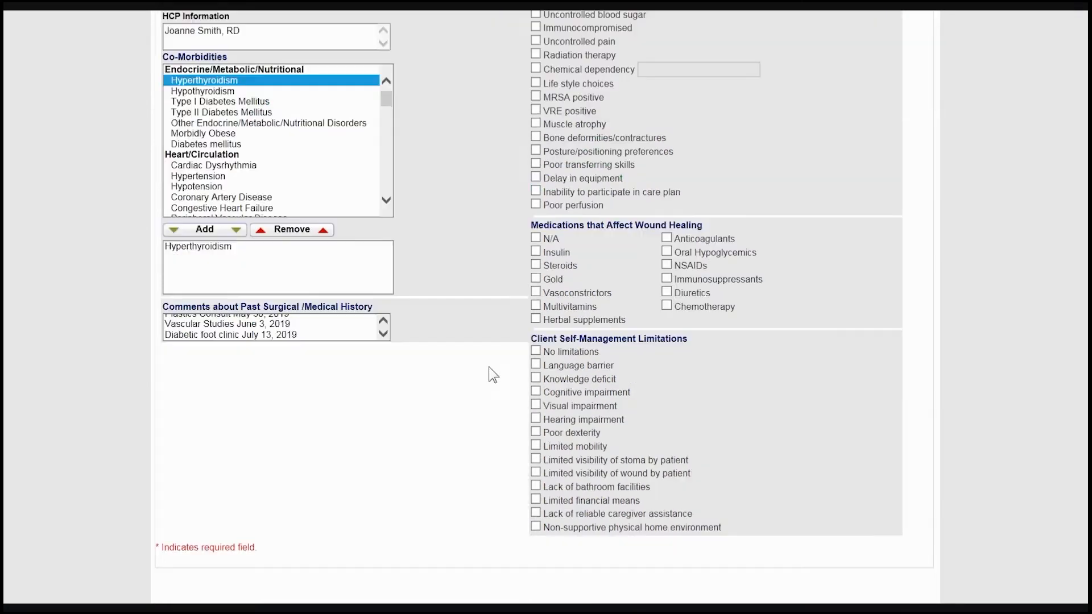
click(536, 306)
scroll(492, 370, up, 5)
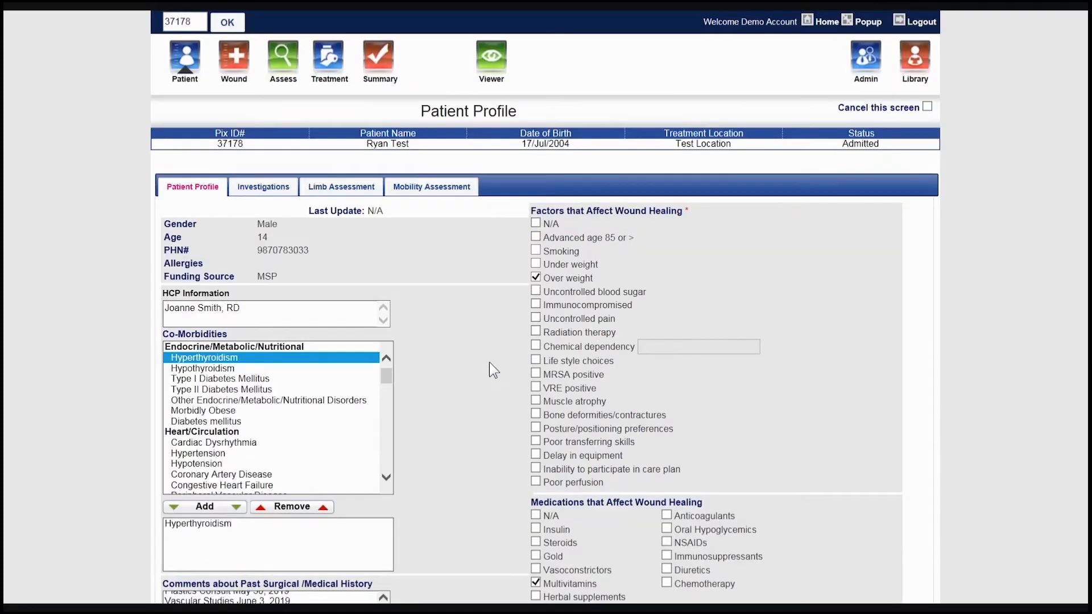
- Open the basic lower limb assessment and mark No amputations for the right and left limbs
click(333, 190)
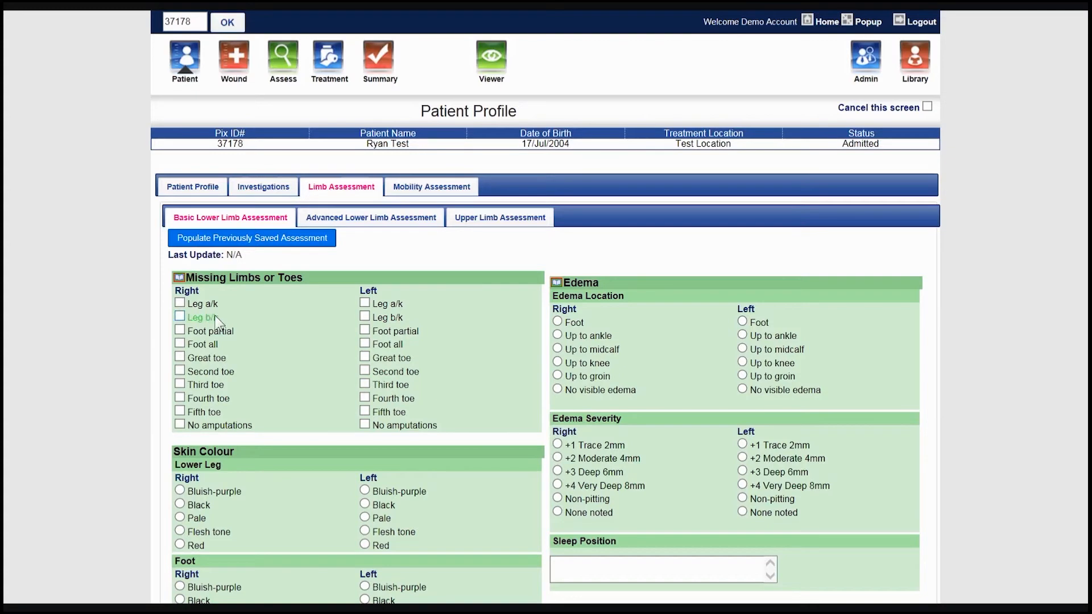
click(180, 425)
click(365, 425)
- Set the skin colour of the lower legs, feet and toes to Flesh tone on both sides
click(180, 531)
click(365, 531)
scroll(435, 511, down, 3)
click(180, 443)
click(364, 443)
click(180, 537)
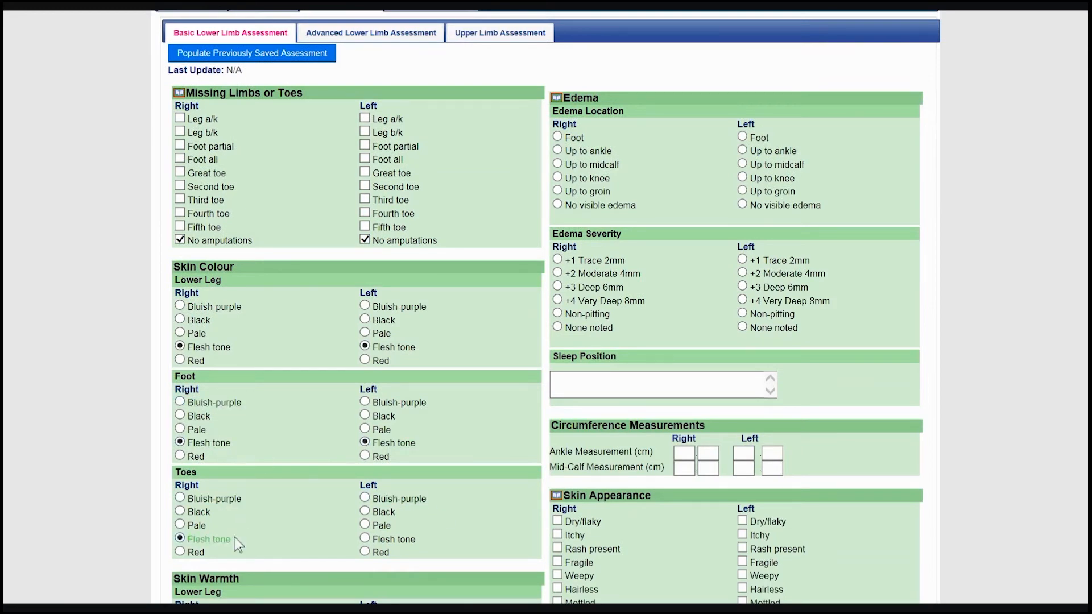
click(364, 537)
- Set skin warmth to Warm for both lower legs, the left foot and both feet's toes, and Cold for the right foot
scroll(477, 506, down, 2)
scroll(476, 506, down, 1)
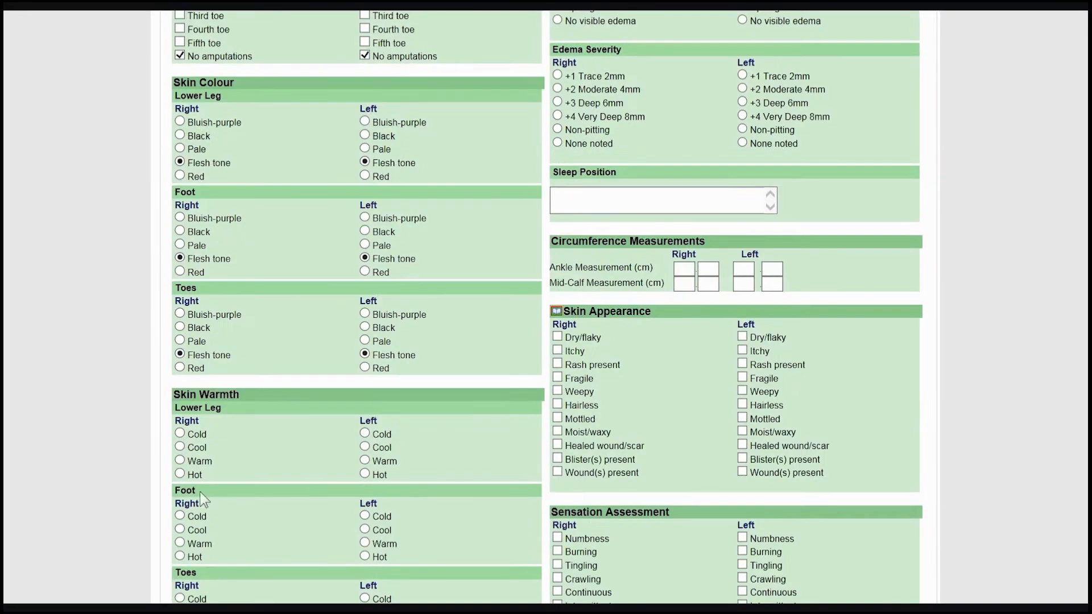
click(180, 460)
click(365, 543)
scroll(313, 534, down, 4)
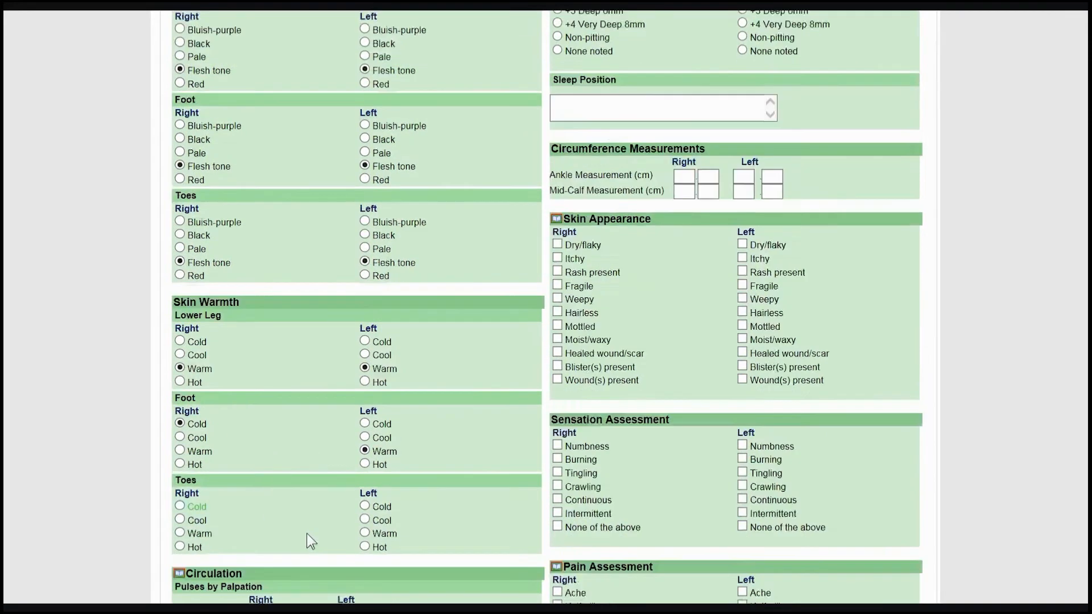
click(179, 441)
click(365, 440)
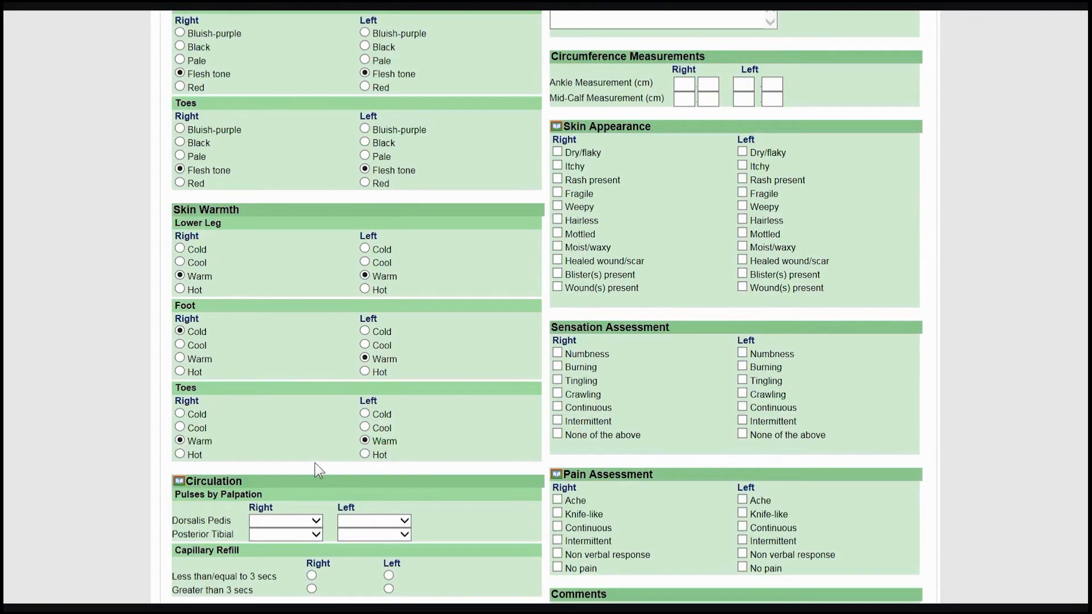
- Record dorsalis pedis and posterior tibial pulses as Present and capillary refill as Less than/equal to 3 secs on both sides
scroll(318, 460, down, 4)
click(303, 336)
click(304, 346)
click(382, 337)
click(370, 346)
click(302, 350)
click(301, 360)
click(369, 349)
click(355, 360)
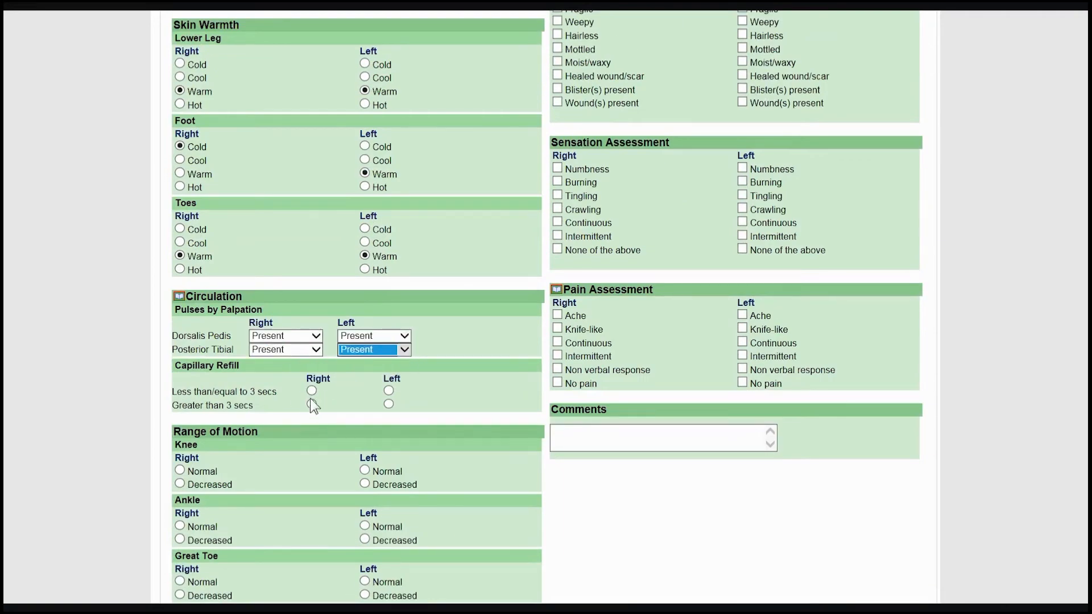
click(311, 391)
click(388, 391)
- Mark range of motion as Normal for both knees and the left ankle
scroll(388, 391, down, 3)
click(180, 286)
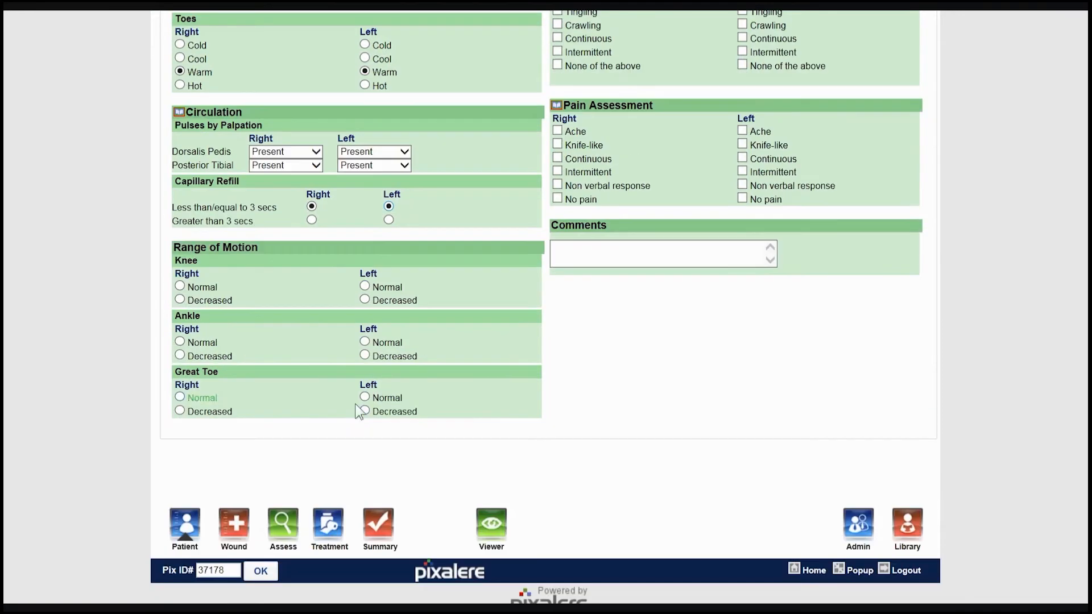
click(365, 286)
click(364, 341)
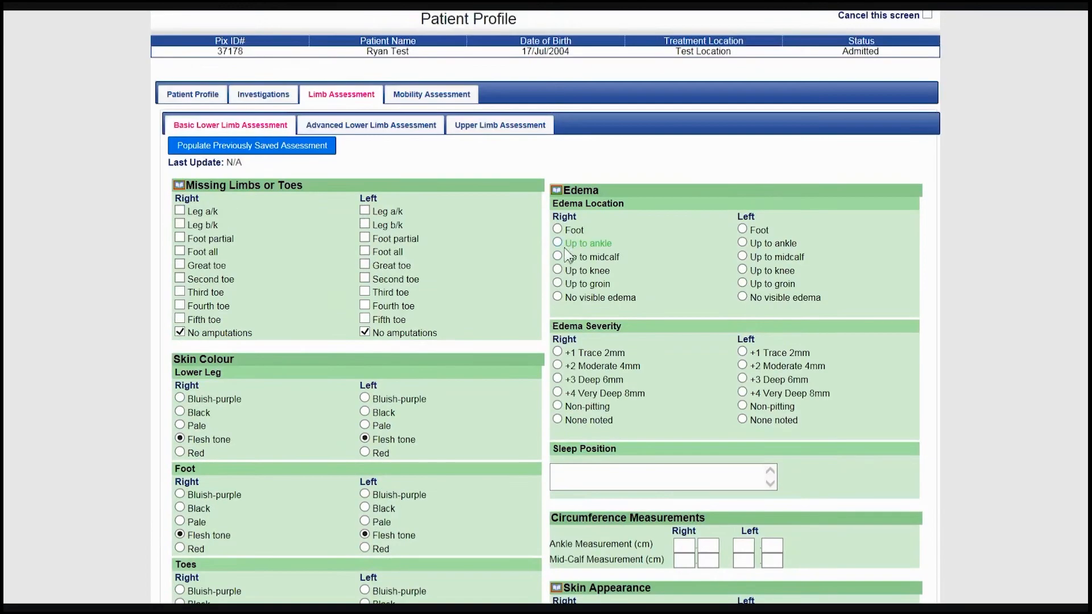
- Set edema location to Up to ankle and edema severity to +1 Trace 2mm on both sides
click(557, 243)
click(742, 243)
click(741, 352)
click(557, 352)
- Enter "Sleeps in recliner." as the patient's sleep position
scroll(615, 306, down, 3)
click(618, 297)
text(Sleeps in recliner.)
- Enter ankle circumferences of 14 cm right and 14.5 cm left, and mid-calf circumferences of 24 cm right and 23 cm left
click(684, 361)
text(14)
click(741, 361)
text(14)
key(Tab)
text(5)
key(Tab)
text(24)
click(750, 377)
text(23)
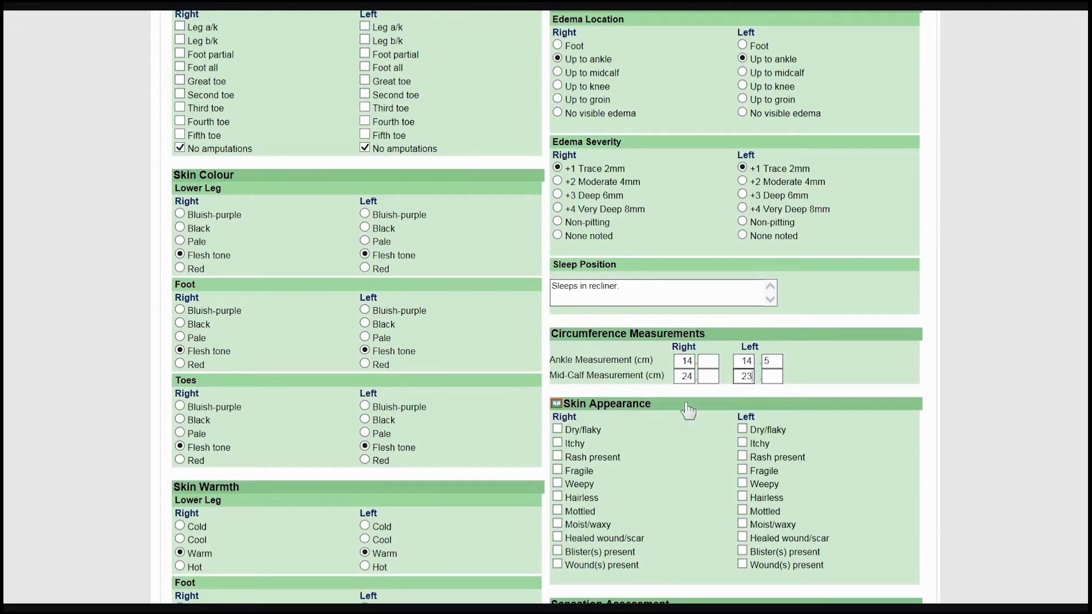
- Mark the skin appearance as Wound(s) present on the right limb and Fragile on the left limb
scroll(688, 401, down, 2)
click(558, 472)
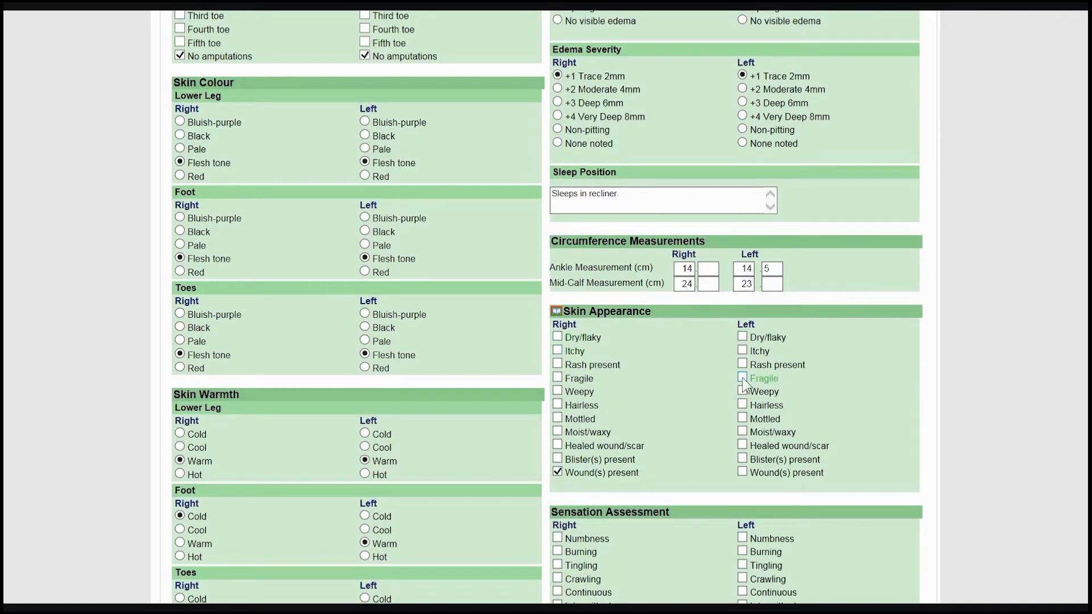
click(742, 378)
- Mark None of the above for sensation and No pain for the pain assessment on both sides
scroll(742, 378, down, 5)
click(557, 341)
click(741, 342)
click(557, 474)
click(742, 475)
- In the advanced lower limb assessment, mark dorsalis pedis and posterior tibial Doppler pulses as Present on both sides
scroll(659, 518, up, 11)
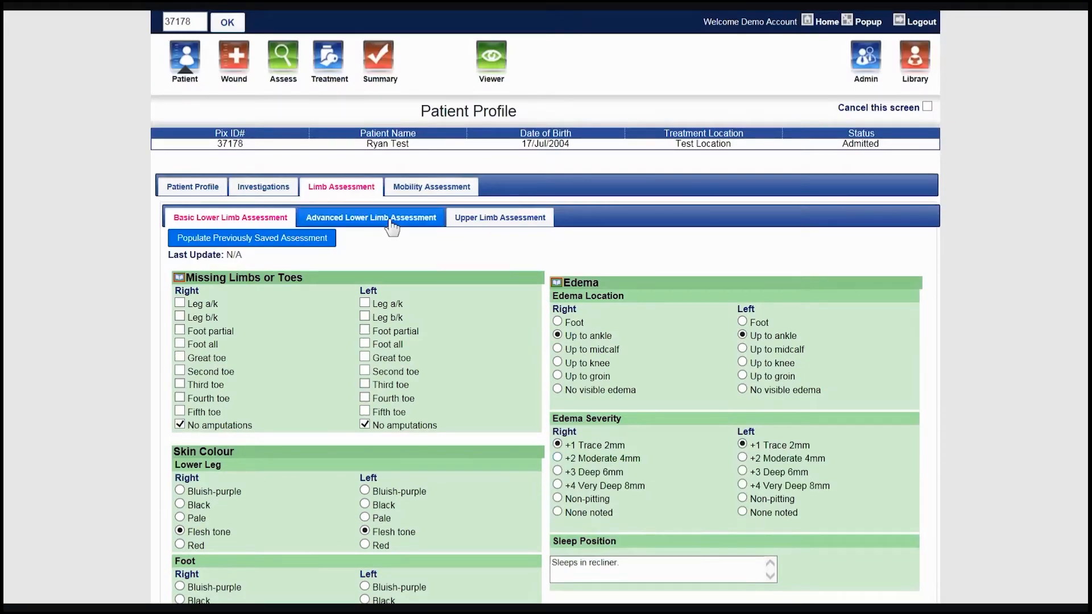
click(376, 218)
click(365, 316)
click(179, 426)
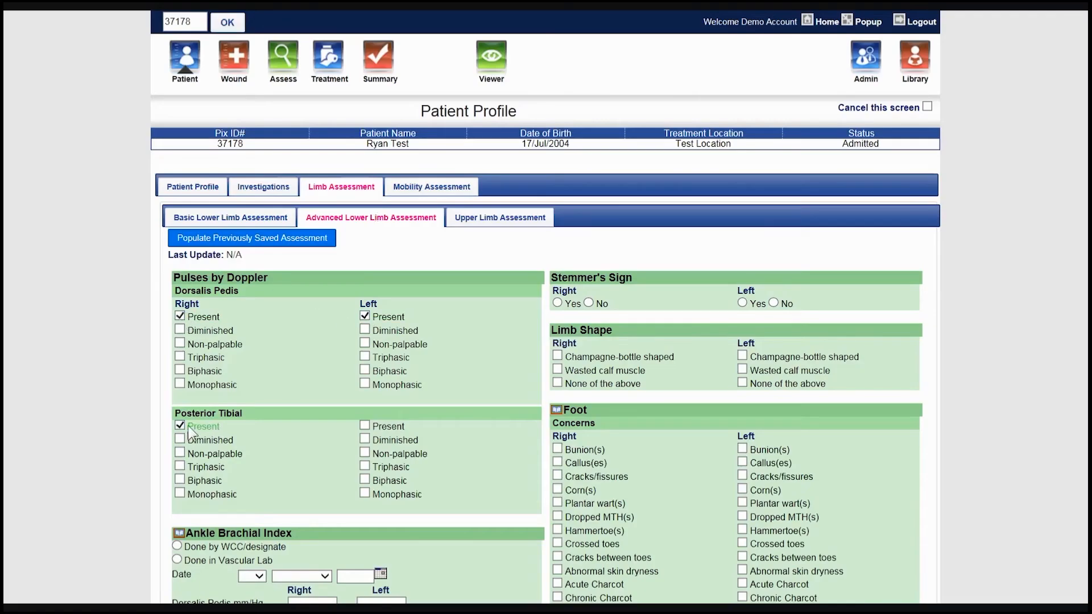
click(364, 426)
- Record the Ankle Brachial Index as done by WCC/designate on 17 April 2019
scroll(344, 422, down, 5)
click(177, 269)
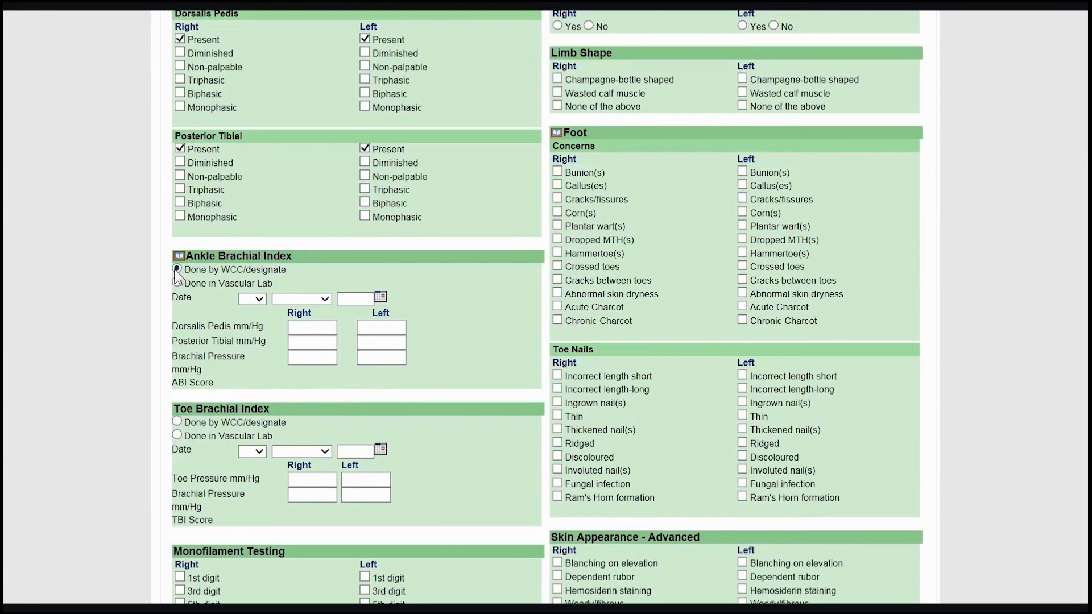
click(380, 296)
click(419, 399)
- Enter the right and left Ankle Brachial Index pressures in mm/Hg: dorsalis pedis 120 and 123, posterior tibial 130 and 136, brachial 140 and 138
scroll(304, 196, down, 3)
click(312, 142)
text(120)
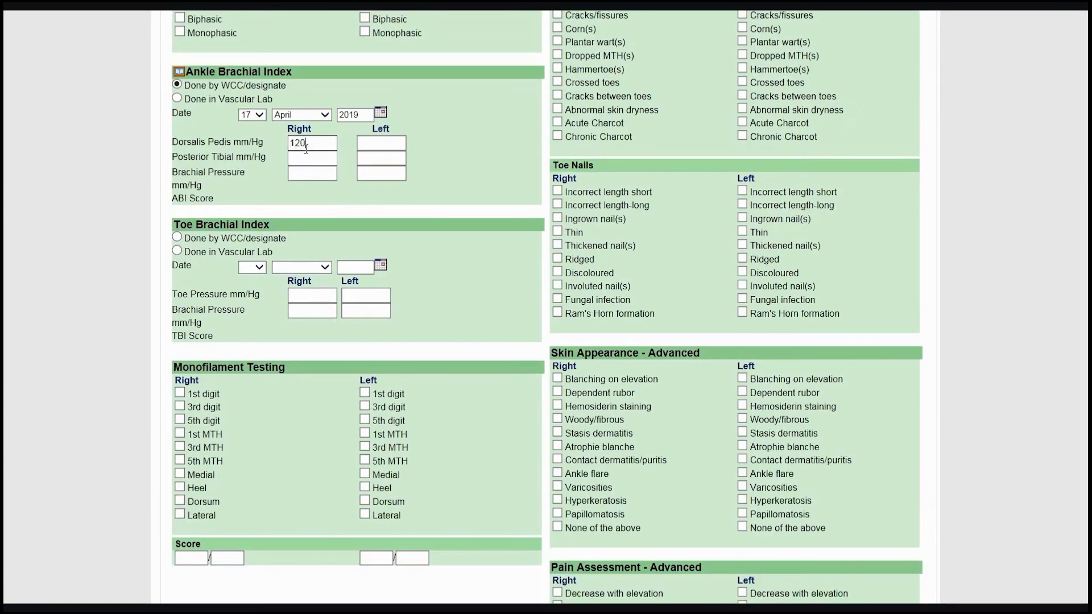
click(379, 142)
text(123)
key(Tab)
text(130)
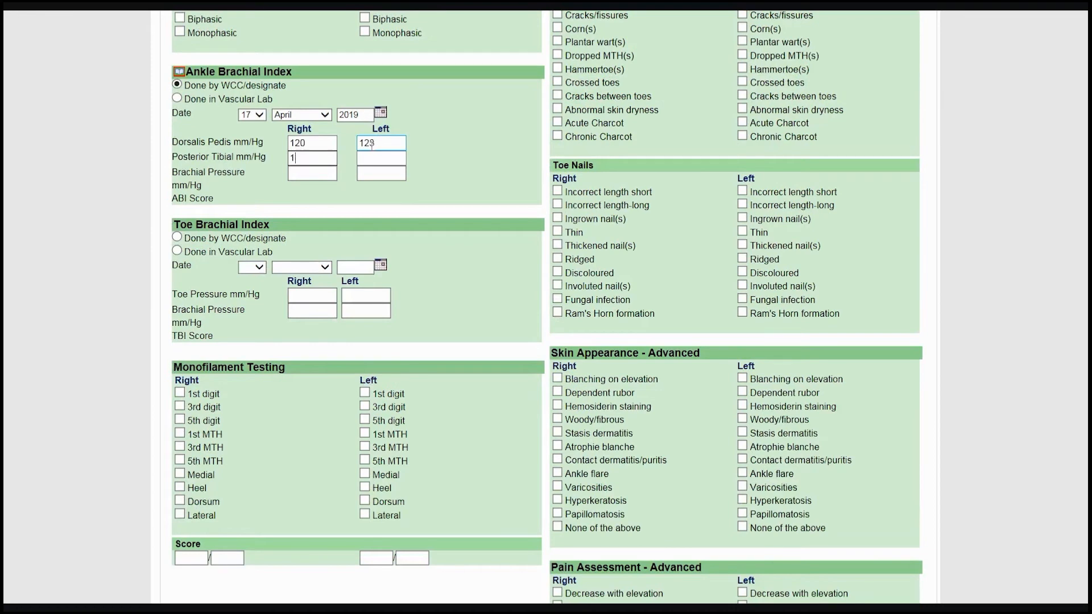
key(Tab)
text(136)
key(Tab)
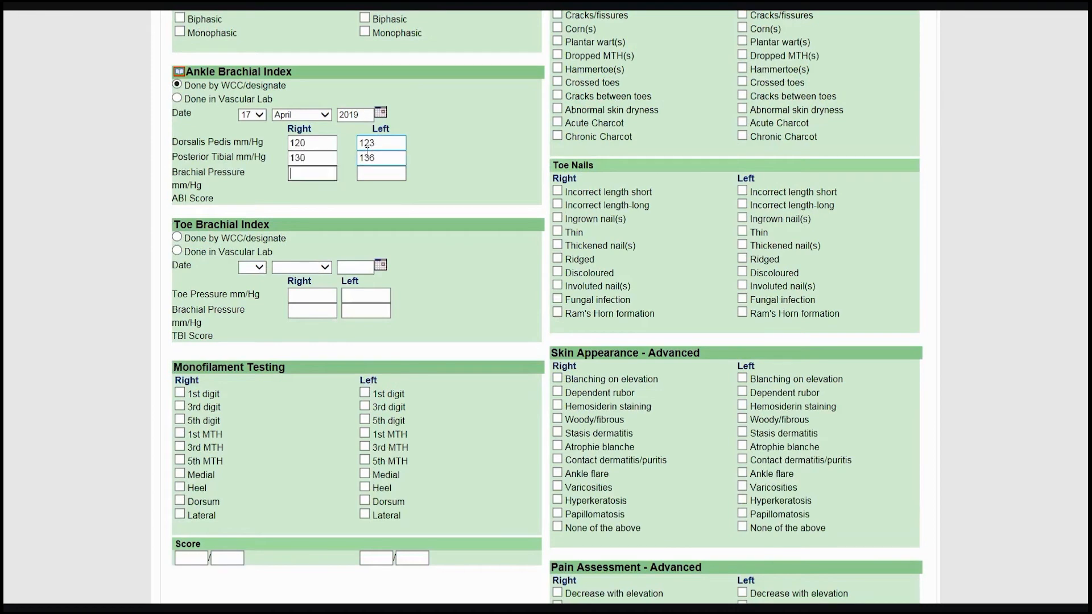
text(140)
key(Tab)
text(138)
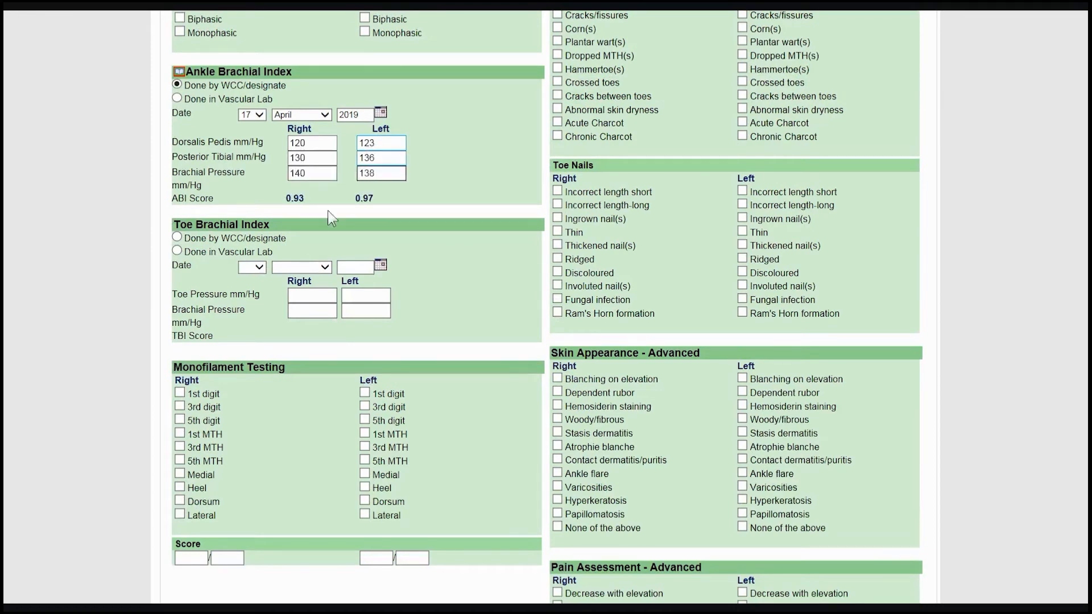
- Mark the right foot's monofilament sites: 1st, 3rd and 5th digits, 5th MTH, Medial and Dorsum
click(180, 392)
click(179, 406)
click(180, 419)
click(179, 460)
click(179, 474)
- Mark the left foot's monofilament sites: 1st, 3rd and 5th digits, 1st, 3rd and 5th MTH, Heel, Dorsum and Lateral
click(364, 392)
click(364, 406)
click(364, 419)
click(365, 433)
click(364, 460)
click(364, 487)
click(365, 500)
click(364, 514)
- Set the total for the right and left monofilament scores to 10
click(239, 558)
text(10)
click(413, 559)
text(10)
- Set the left Stemmer's sign to No and mark limb shape as None of the above on both sides
scroll(519, 519, up, 8)
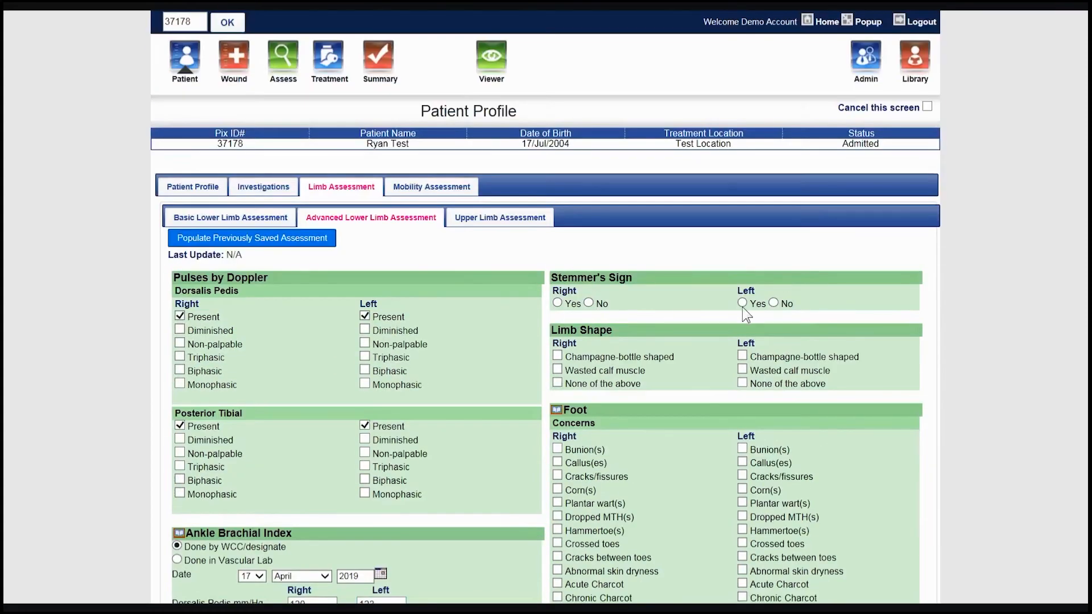
click(613, 383)
click(742, 383)
- Mark the right foot's toe nails as Thin
scroll(699, 401, down, 3)
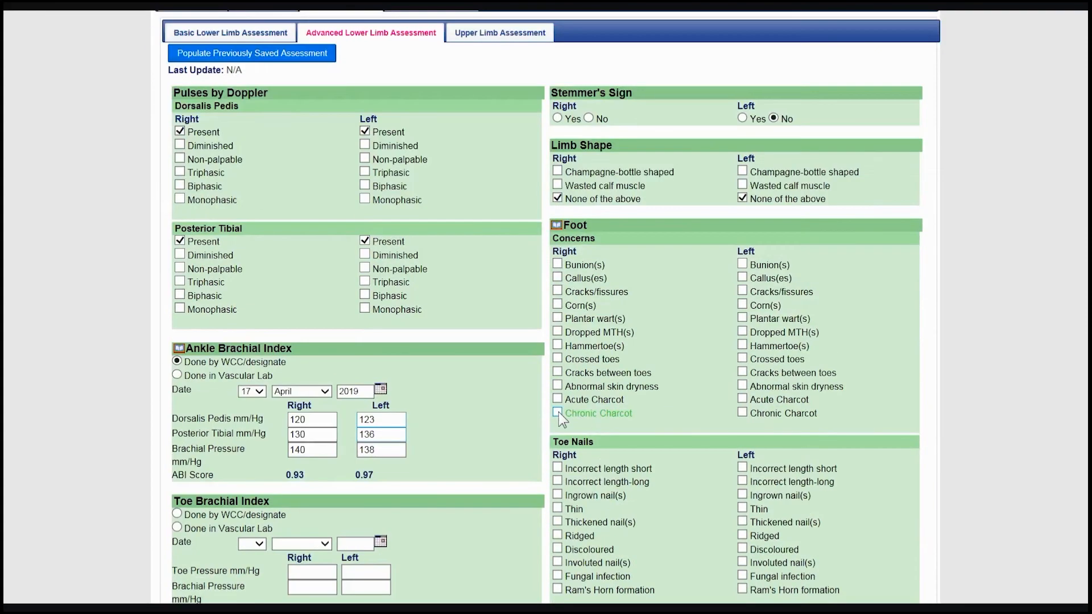
scroll(557, 412, down, 2)
scroll(552, 506, down, 3)
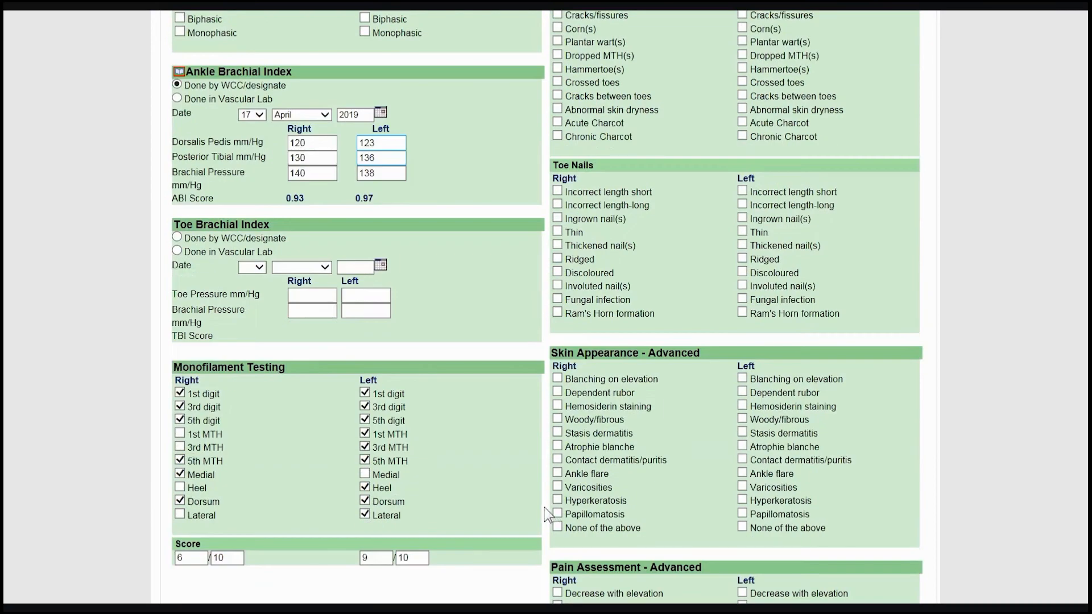
click(558, 232)
- Mark None of the above for the advanced skin appearance and advanced pain assessment on both sides
scroll(733, 233, down, 3)
click(763, 344)
click(602, 342)
click(557, 489)
click(742, 489)
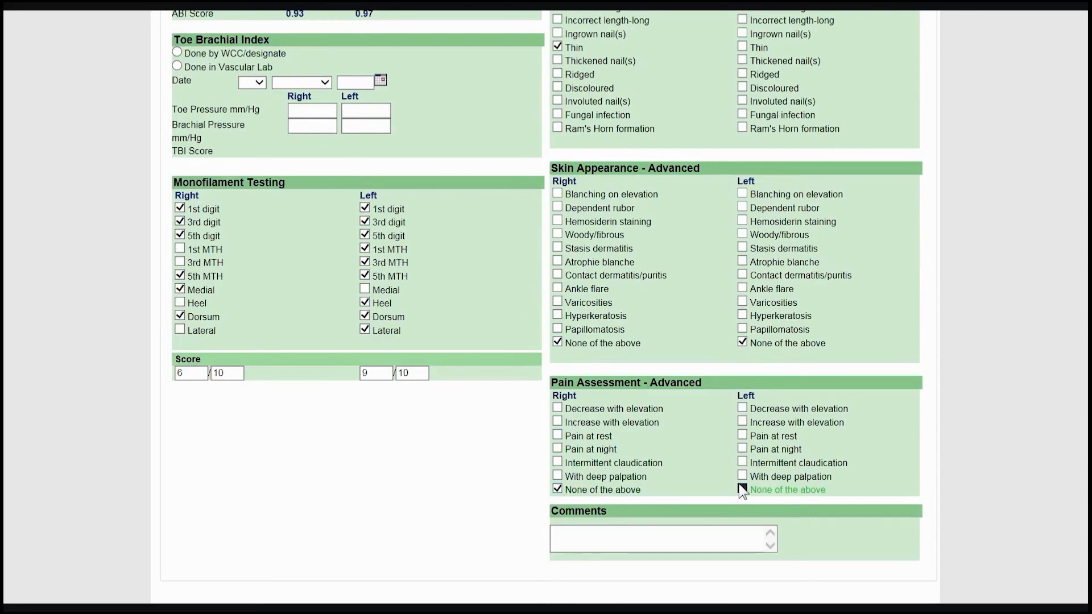
scroll(521, 498, up, 11)
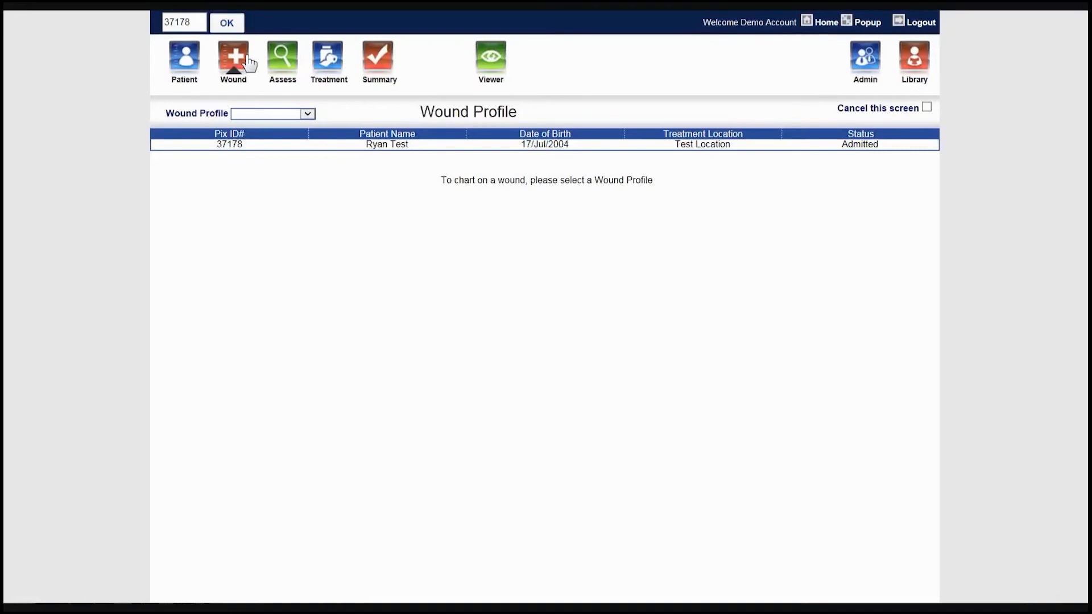
- Start a new wound profile for the right anterior knee and place wound marker A on the knee diagram
click(311, 113)
click(322, 125)
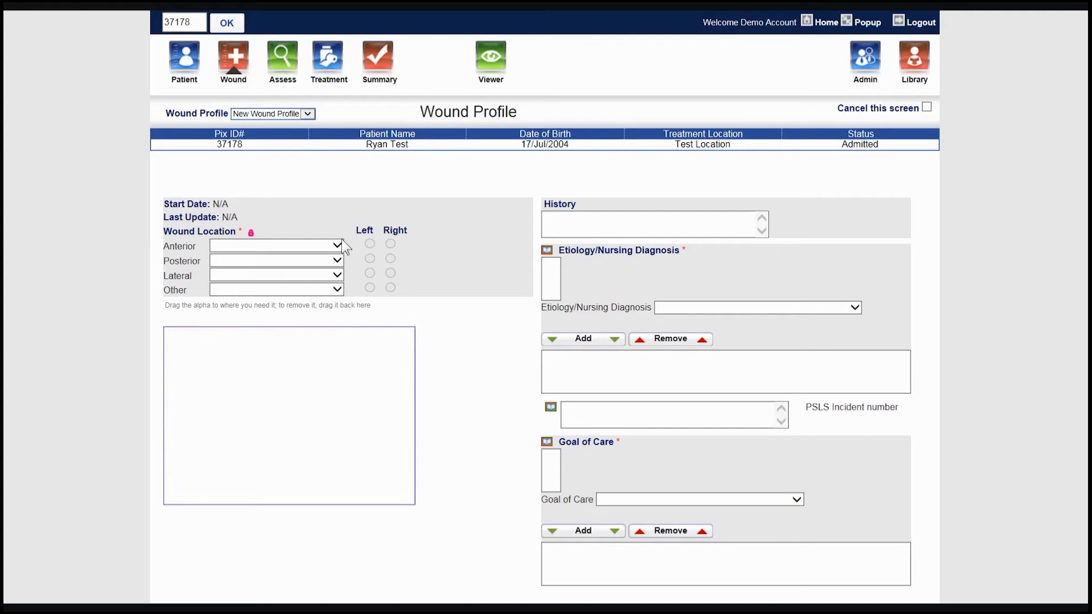
click(337, 245)
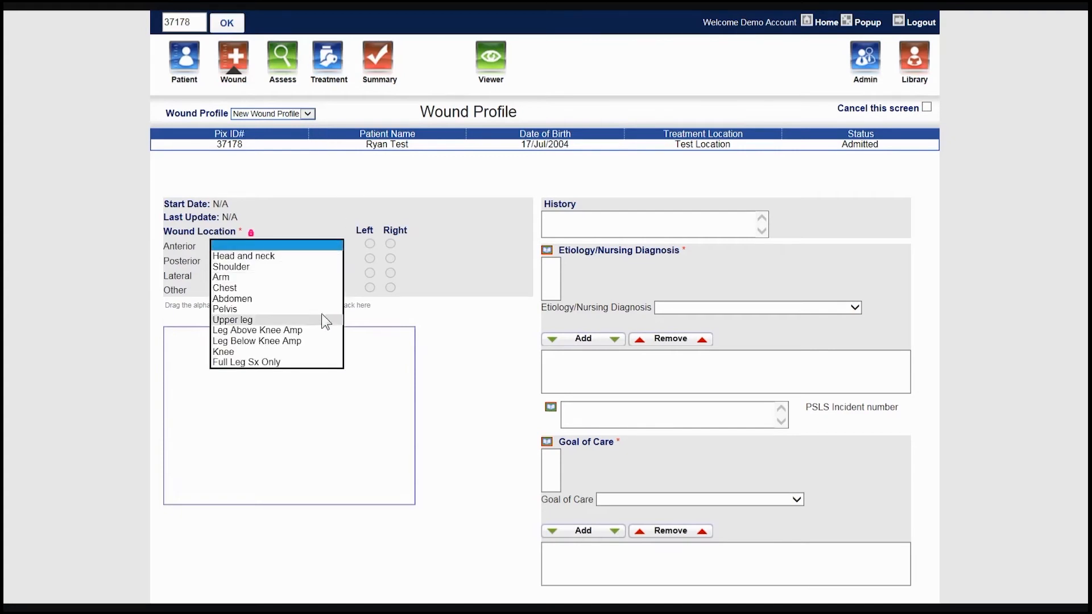
click(320, 351)
click(389, 244)
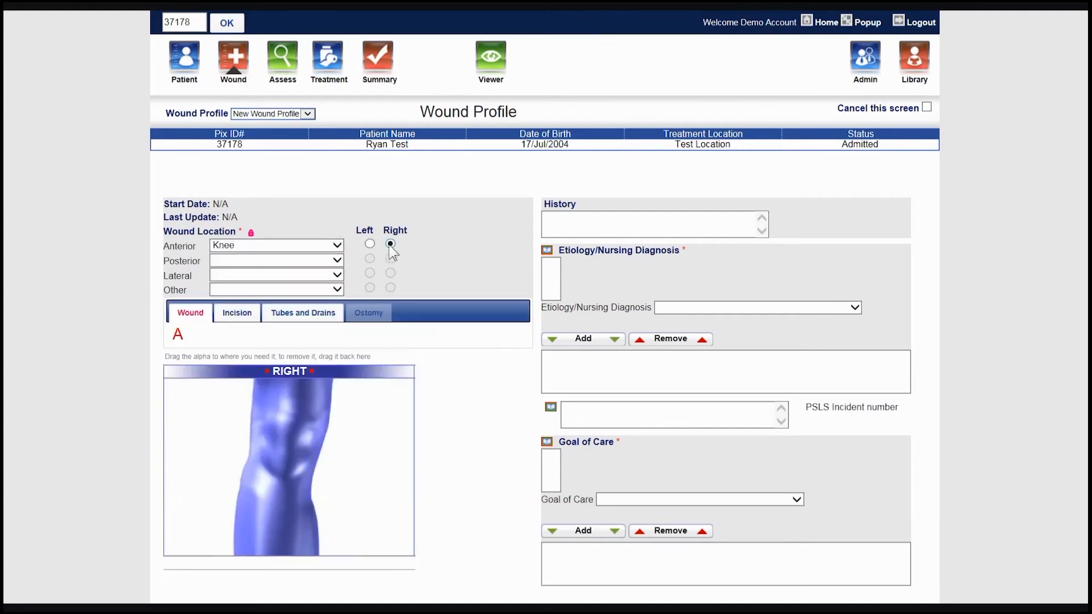
drag(181, 339, 282, 441)
- Place two extra wound markers, B and C, above the knee and remove both from the diagram
drag(174, 338, 298, 394)
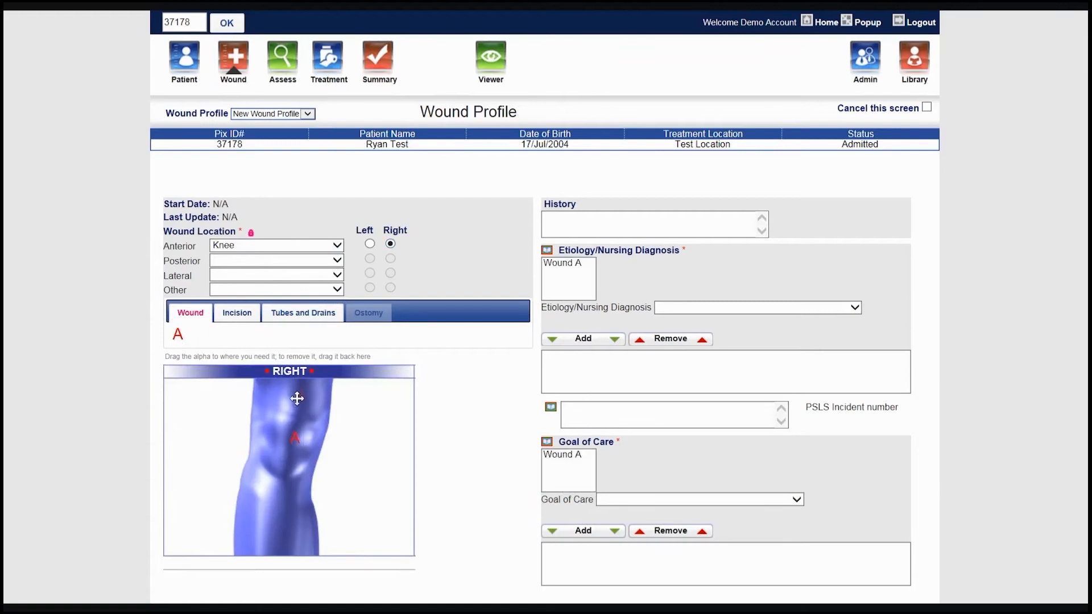
drag(175, 334, 262, 401)
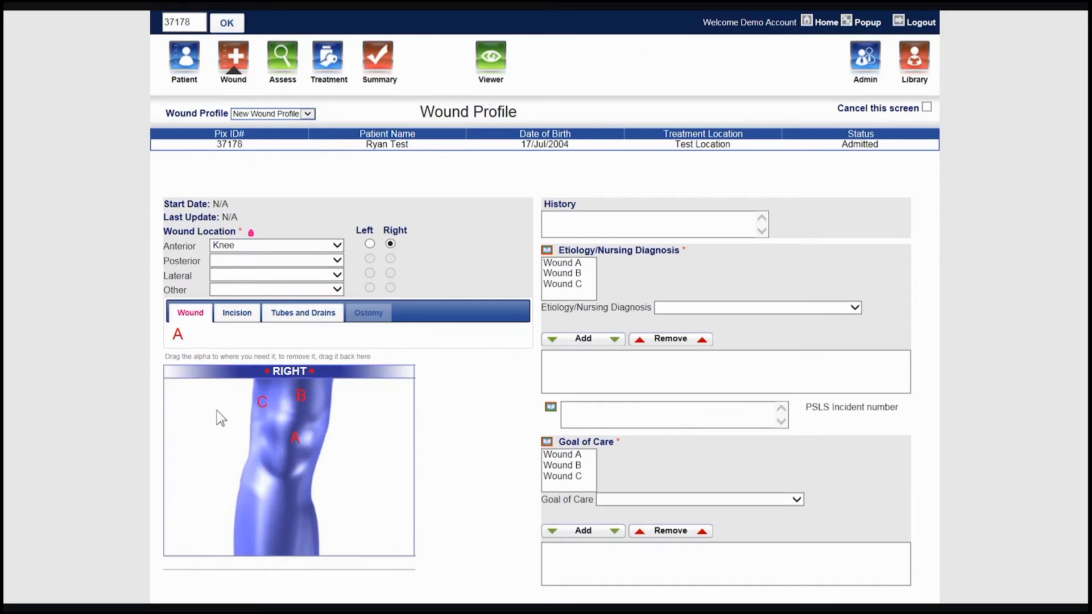
drag(262, 401, 279, 349)
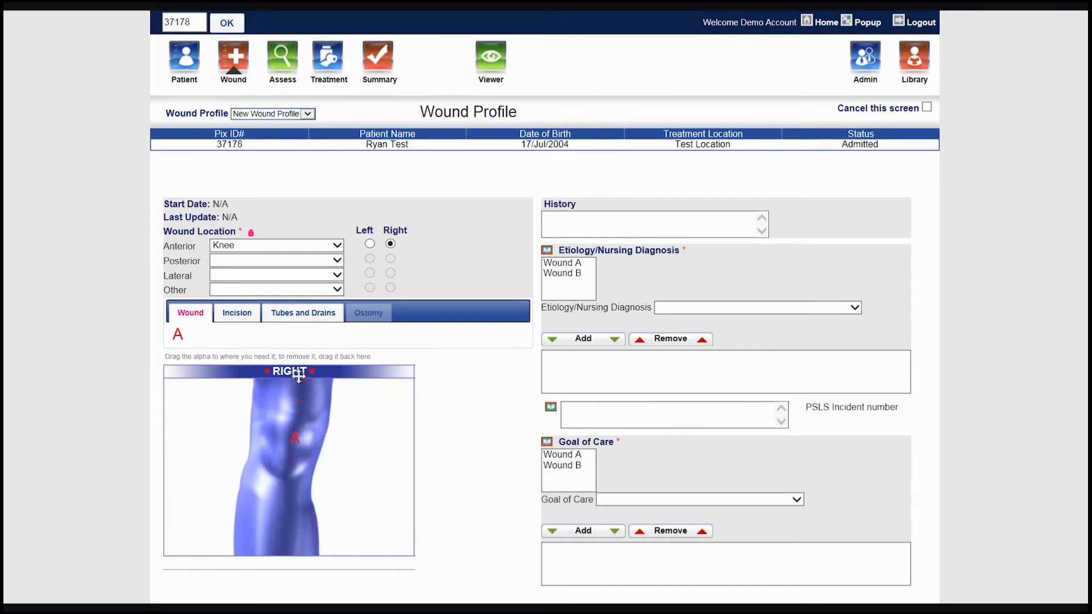
drag(301, 395, 315, 338)
- Enter the wound history as "Scraped knee while hiking Apr 14, 2019"
click(597, 217)
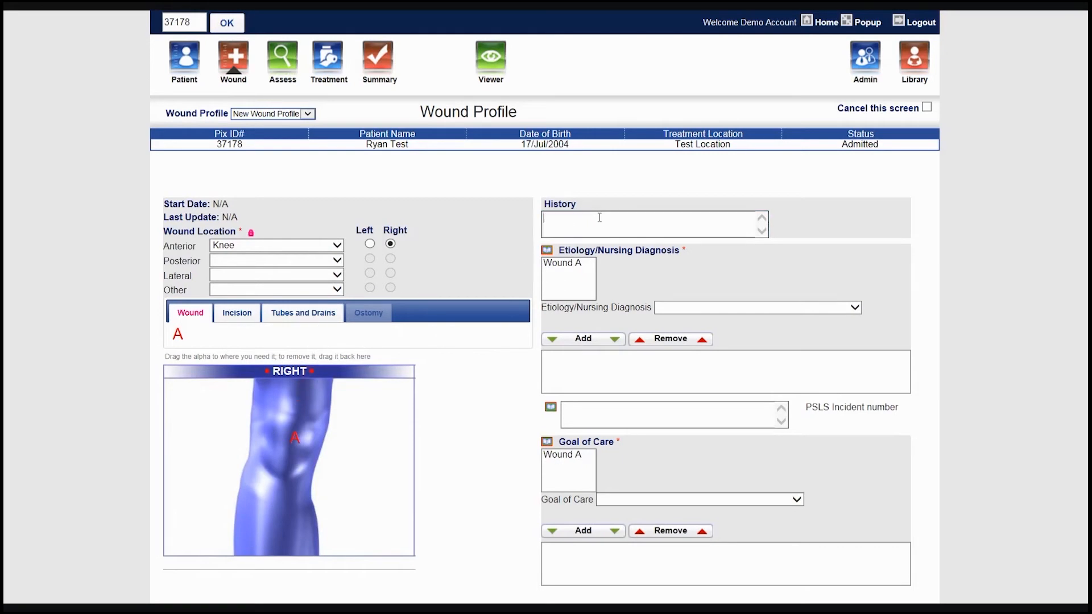
text(Scraped knee while hiking Apr)
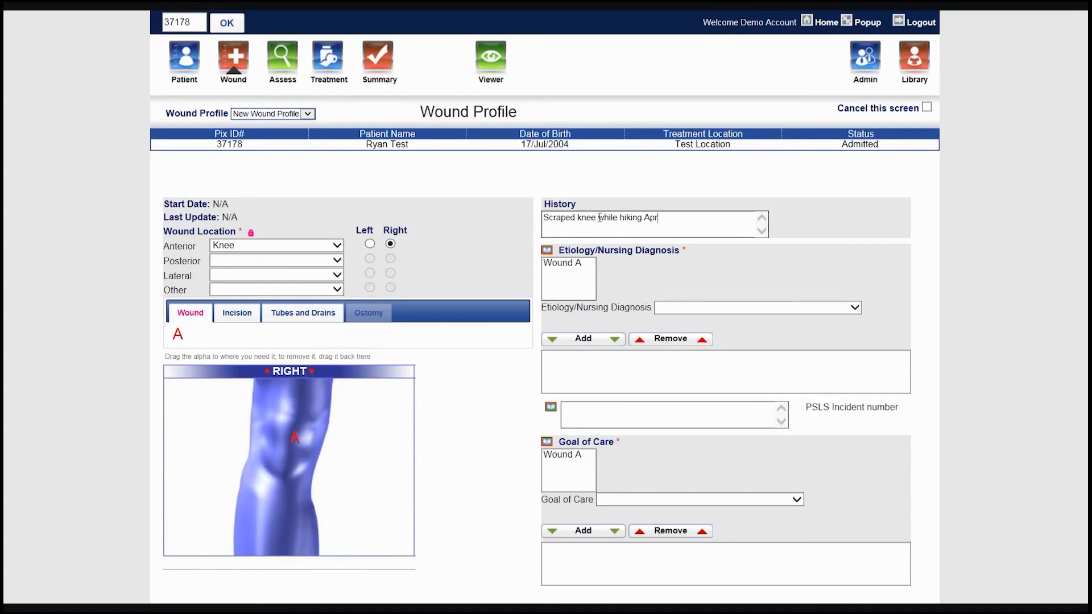
text( 14, 2019)
- Add Trauma as the etiology/nursing diagnosis for Wound A
click(574, 261)
click(680, 308)
scroll(697, 512, down, 1)
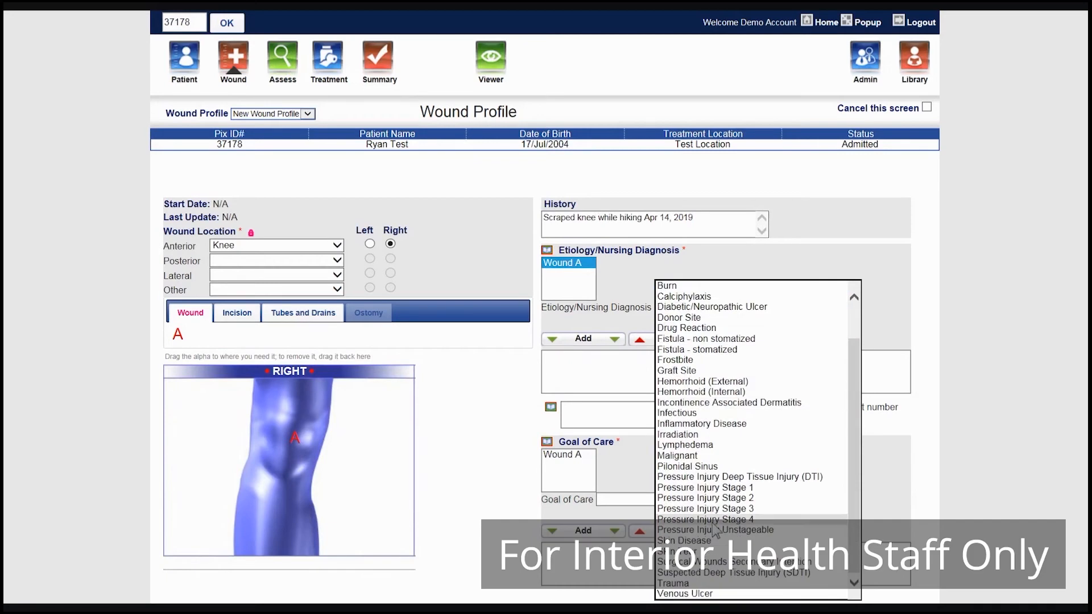
click(695, 583)
click(604, 338)
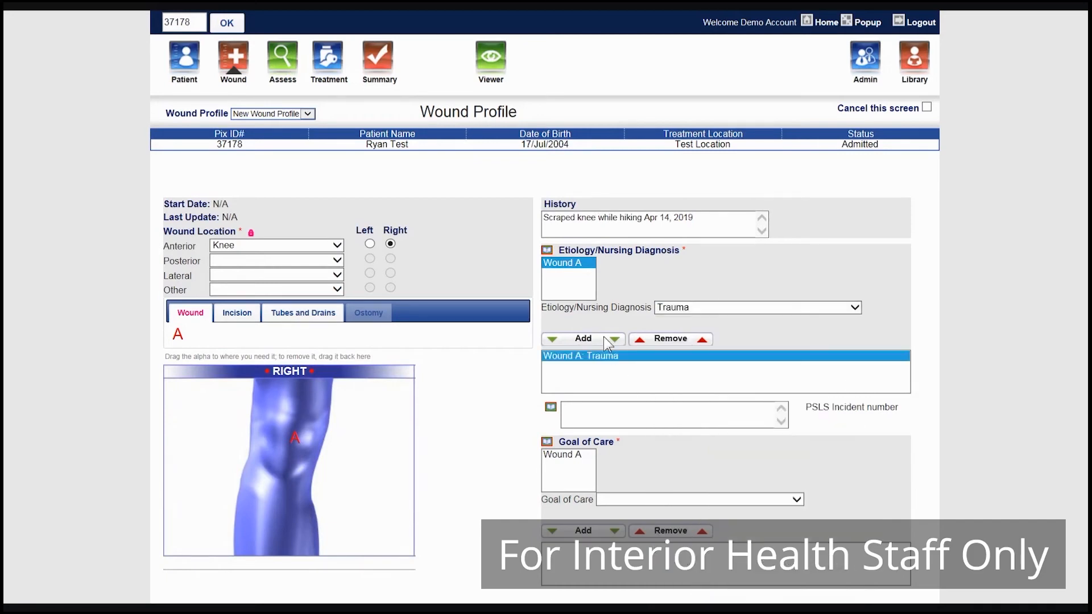
drag(803, 411, 862, 414)
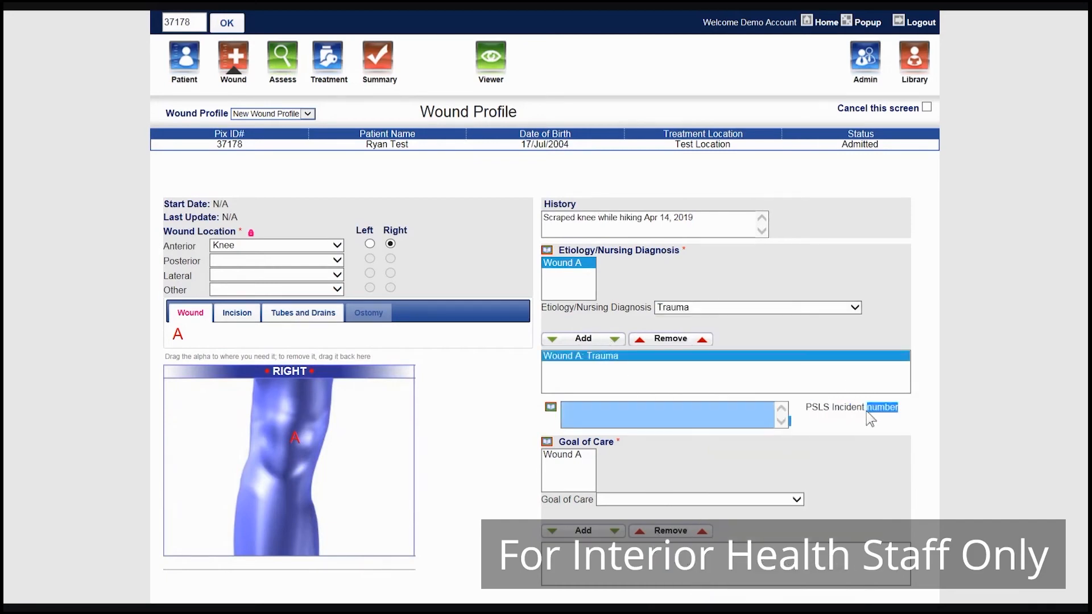
click(803, 418)
- Select a goal of care for Wound A and add it to the wound profile
click(581, 456)
click(620, 498)
click(619, 507)
click(610, 531)
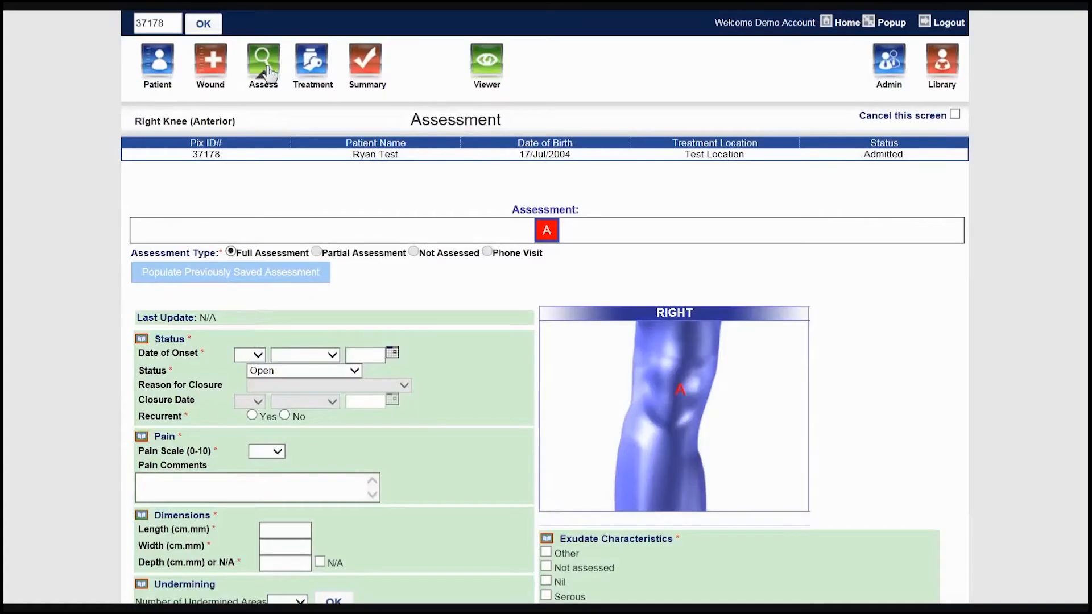
- Set Wound A's date of onset to 14 April 2019 and mark it as not recurrent
click(392, 353)
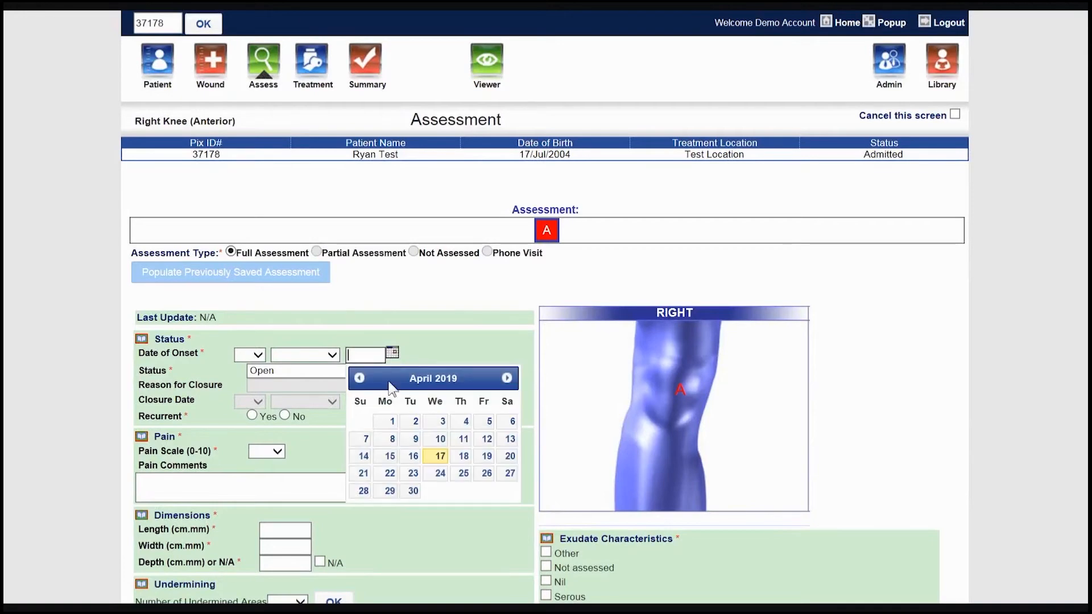
click(363, 456)
click(285, 416)
- Set the pain scale to 2 and enter the pain comment "Acetaminophen 325mg PO ~Q8hrs"
click(277, 452)
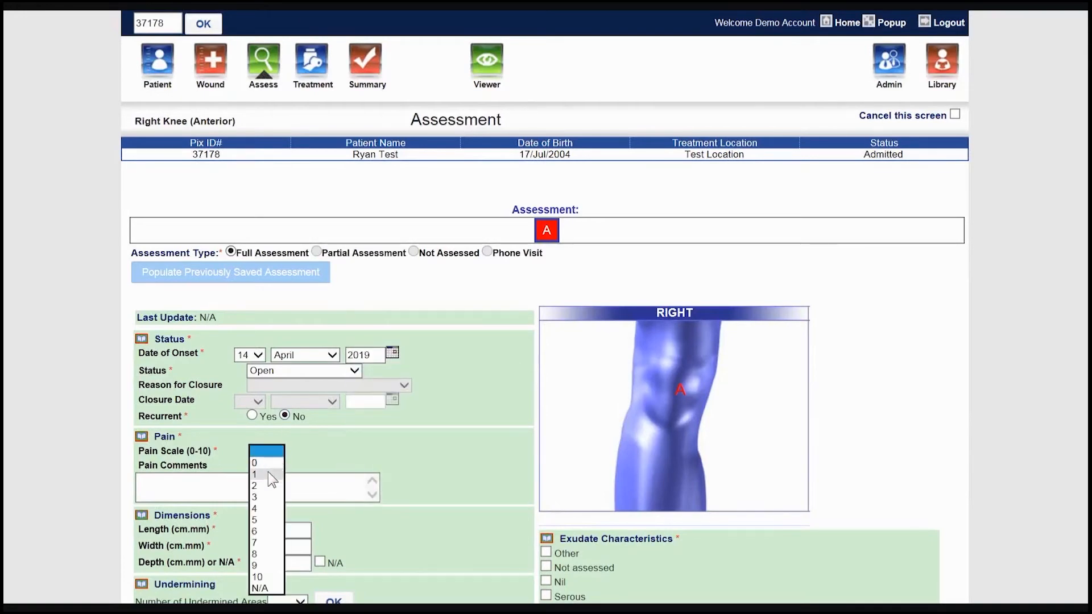
click(263, 492)
click(256, 477)
text(Ace)
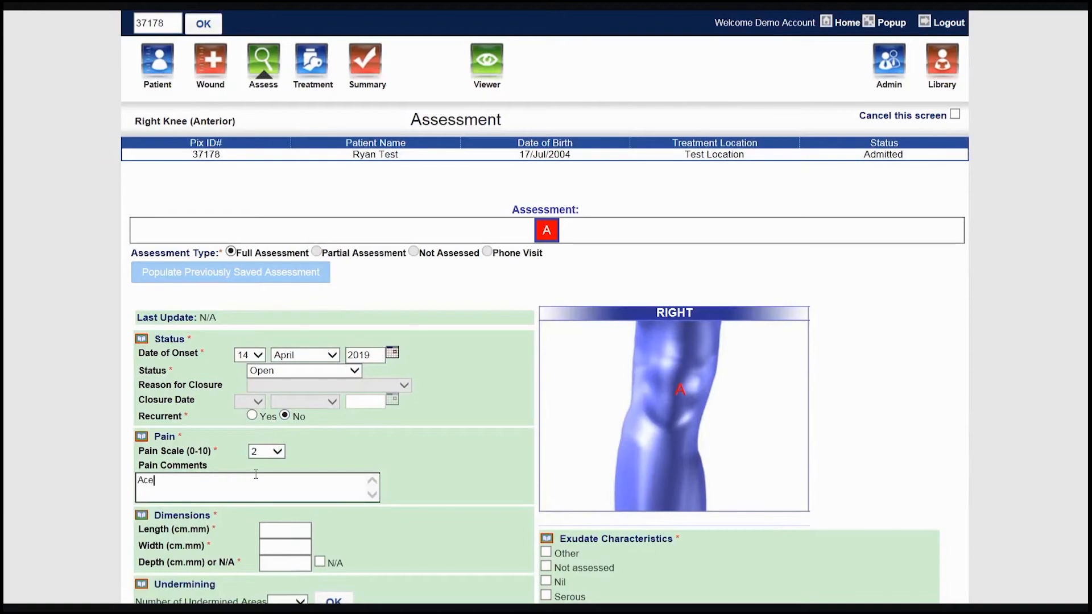
text(taminophen 325mg PO)
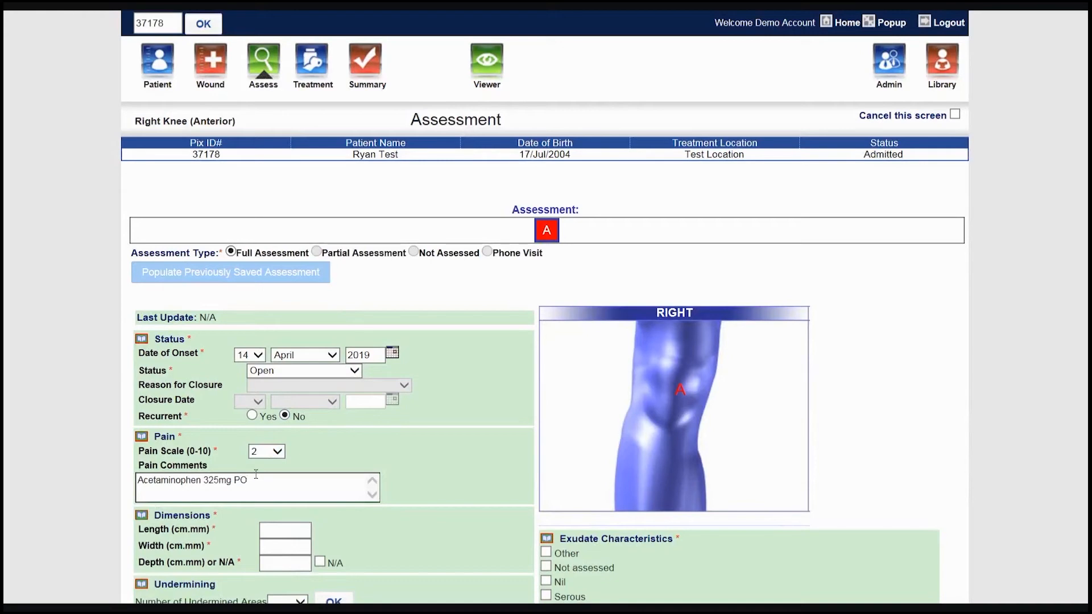
text( ~Q8hrs)
- Enter the wound dimensions: length 2.3, width 1.5 and depth 0.3
scroll(357, 509, down, 5)
click(286, 160)
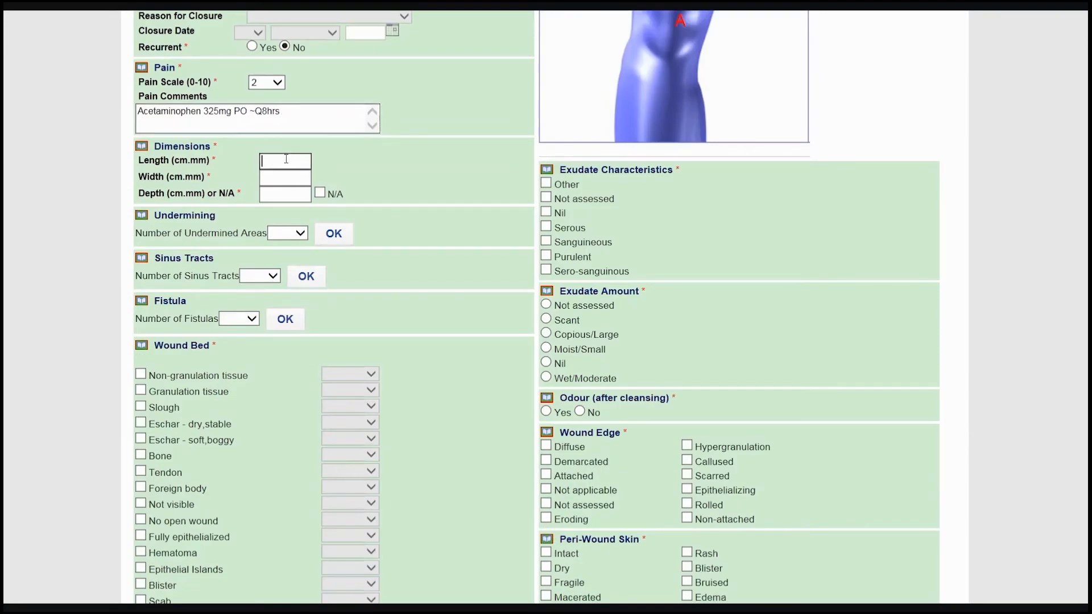
text(2.3)
click(288, 177)
text(1.5)
click(288, 195)
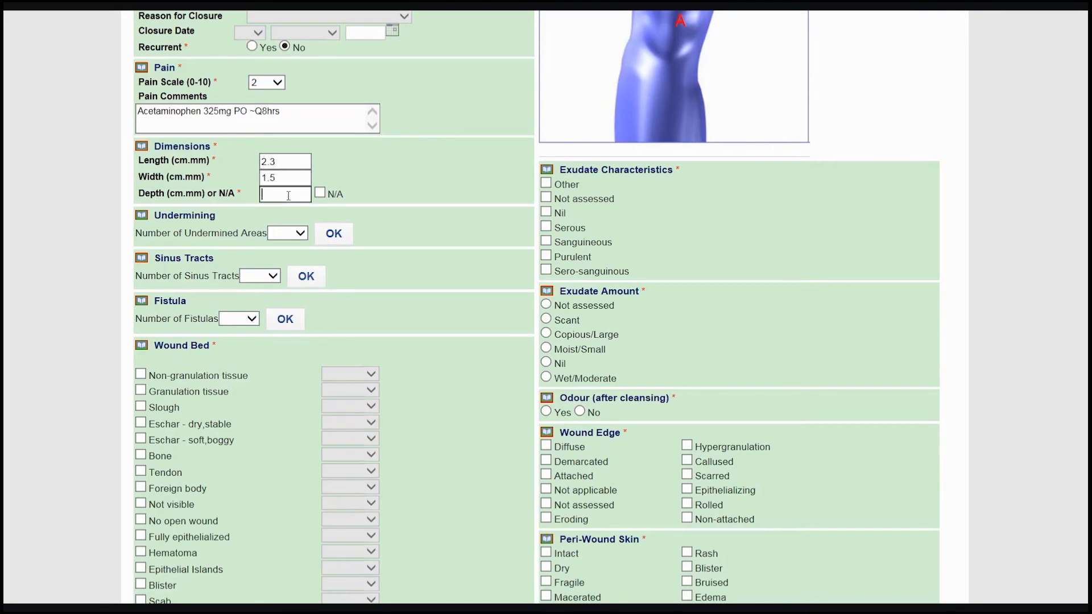
text(0.3)
- Record the wound bed as 100% granulation tissue and consult the definitions of the wound bed tissue types
click(141, 391)
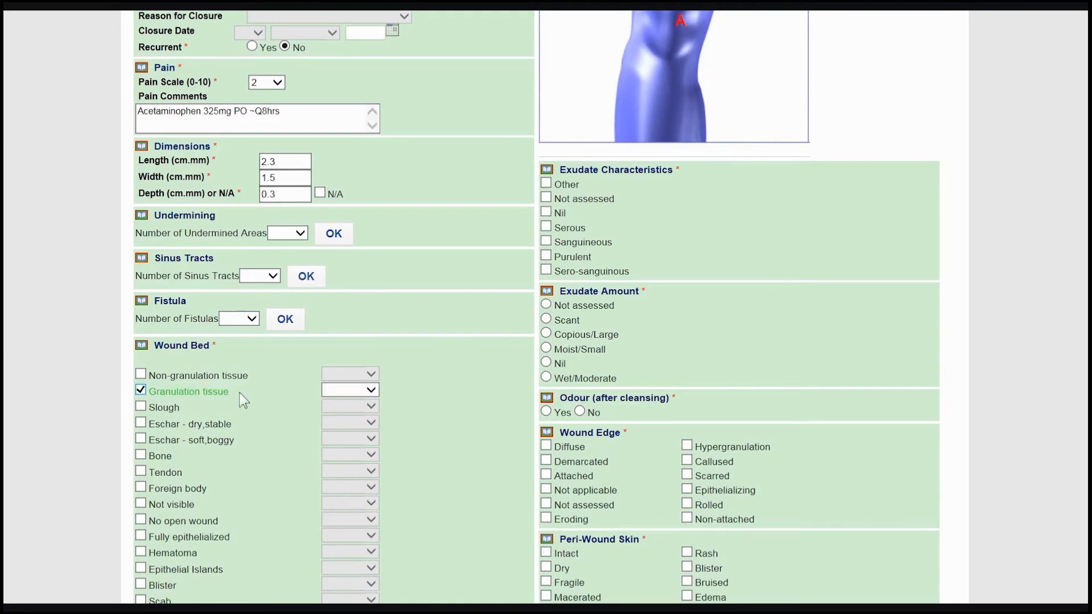
click(328, 393)
click(339, 499)
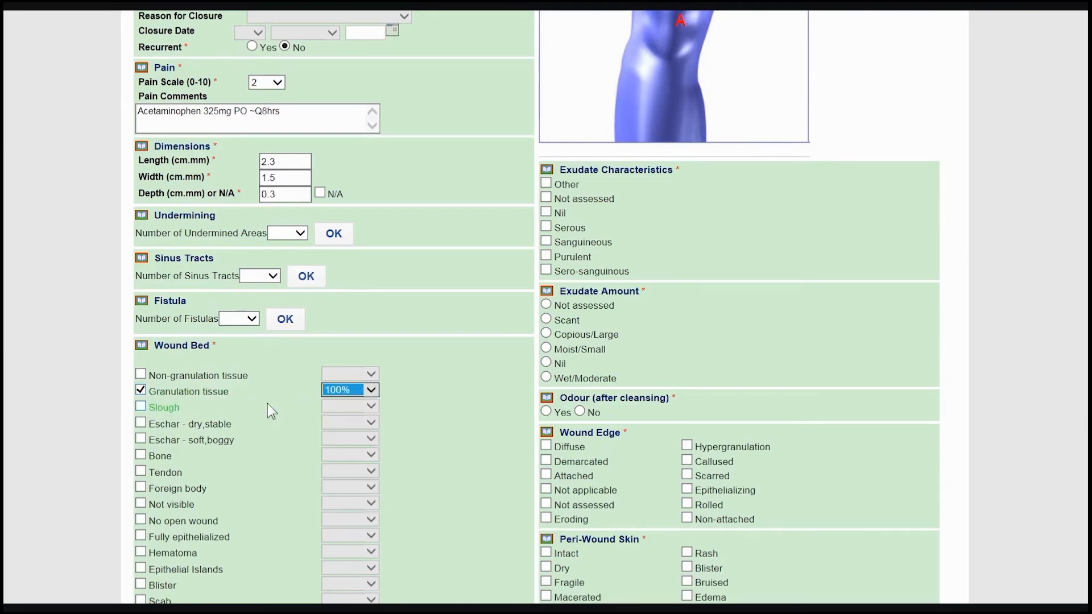
click(147, 347)
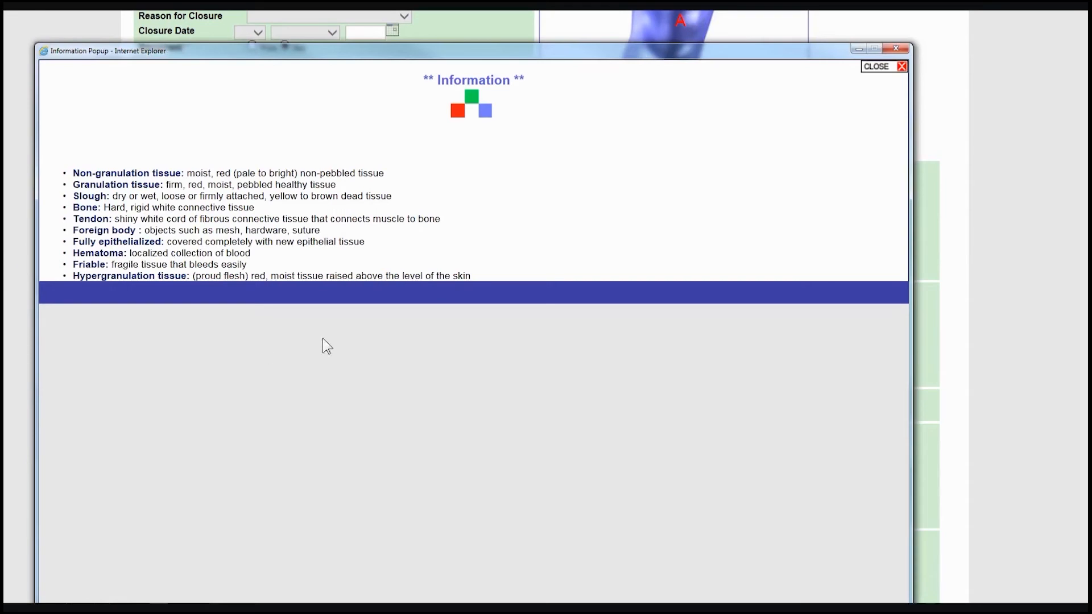
click(895, 50)
- Record the exudate as Serous with a Scant amount, and mark odour after cleansing as No
click(559, 228)
click(546, 319)
click(579, 411)
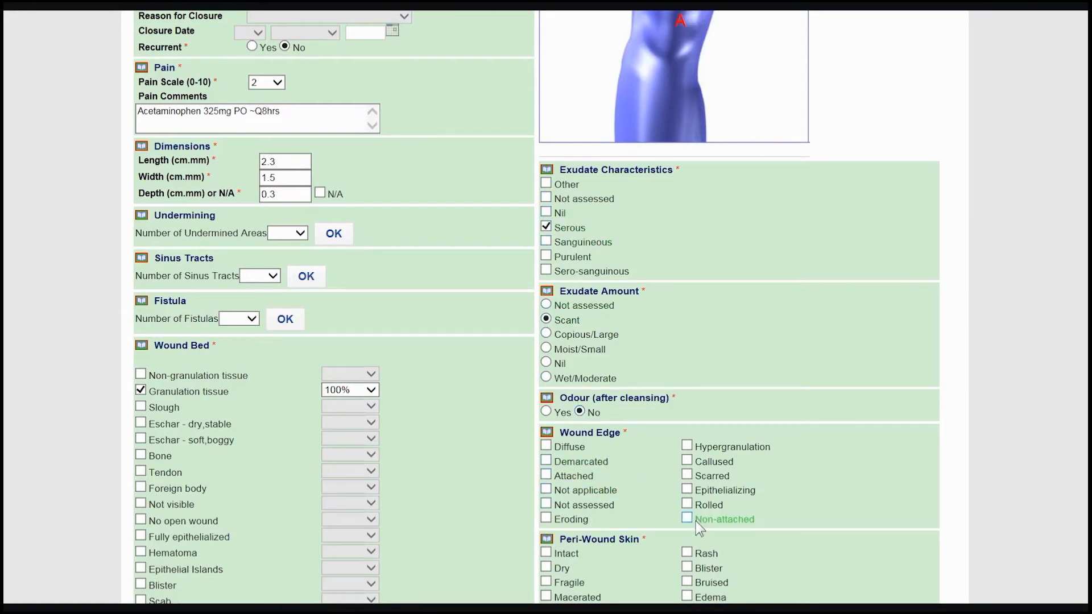
- Mark the wound edge as Attached and the peri-wound skin as Erythema < 2cm
click(546, 475)
scroll(515, 476, down, 3)
scroll(514, 479, down, 2)
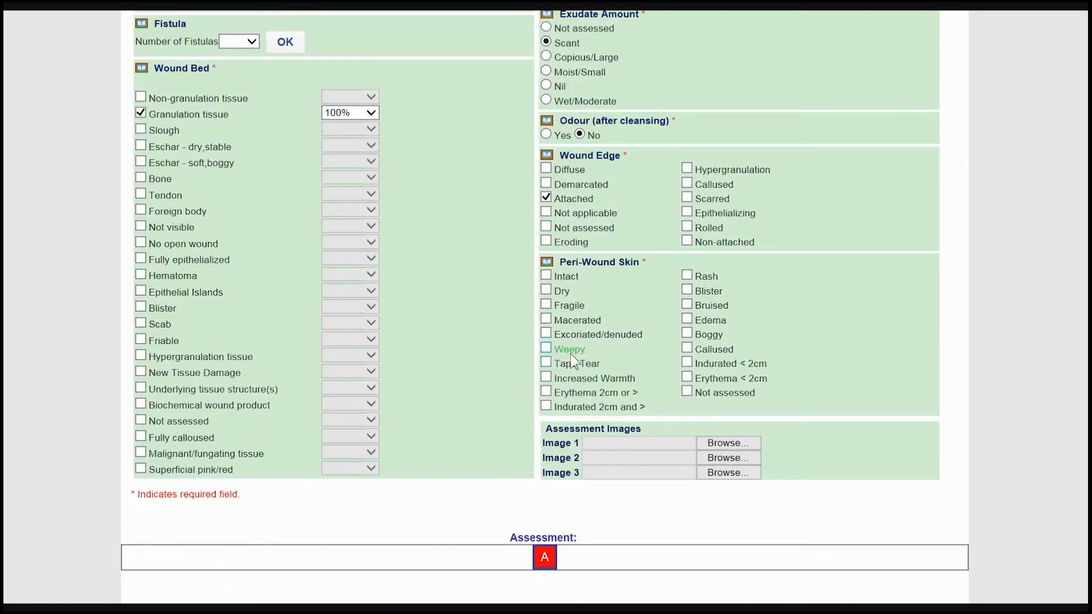
click(685, 377)
- Attach IMG_5006 from the Apple iPhone's 105APPLE folder as assessment Image 1
click(726, 443)
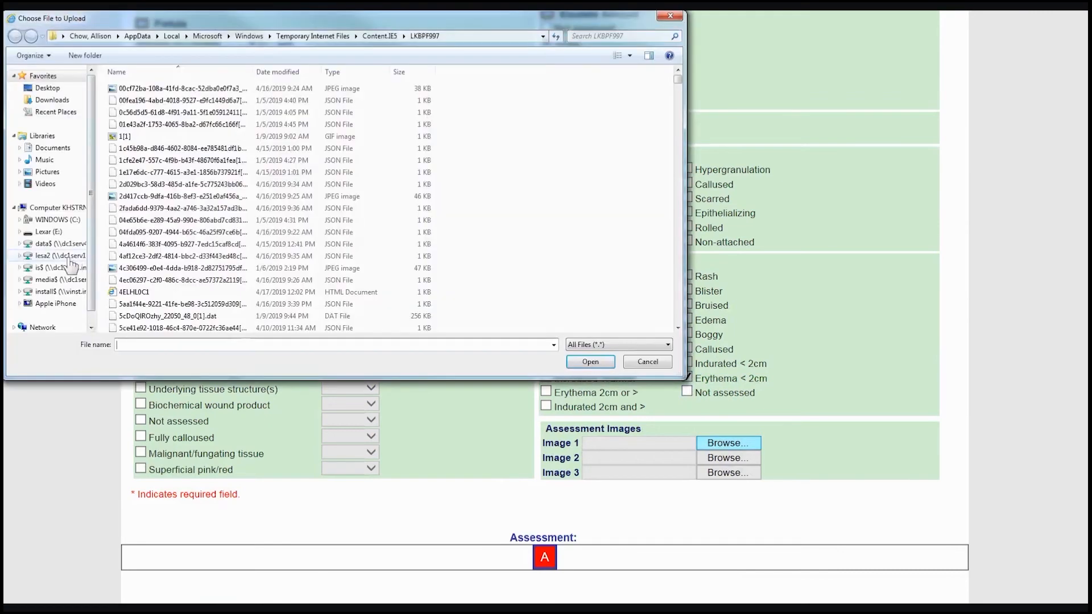
click(57, 303)
double_click(161, 77)
double_click(161, 78)
double_click(161, 77)
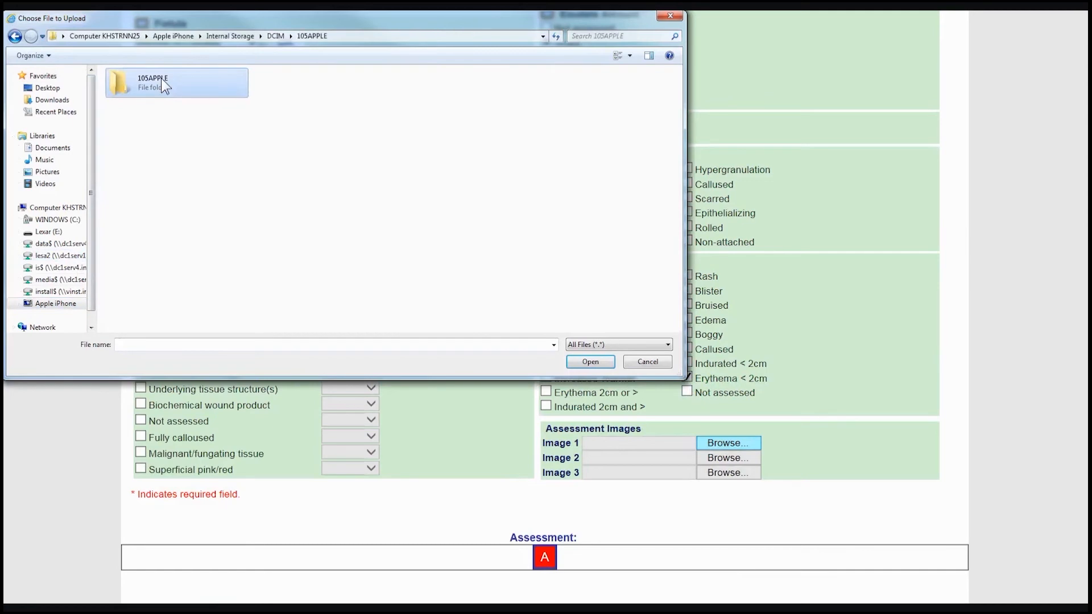
click(268, 82)
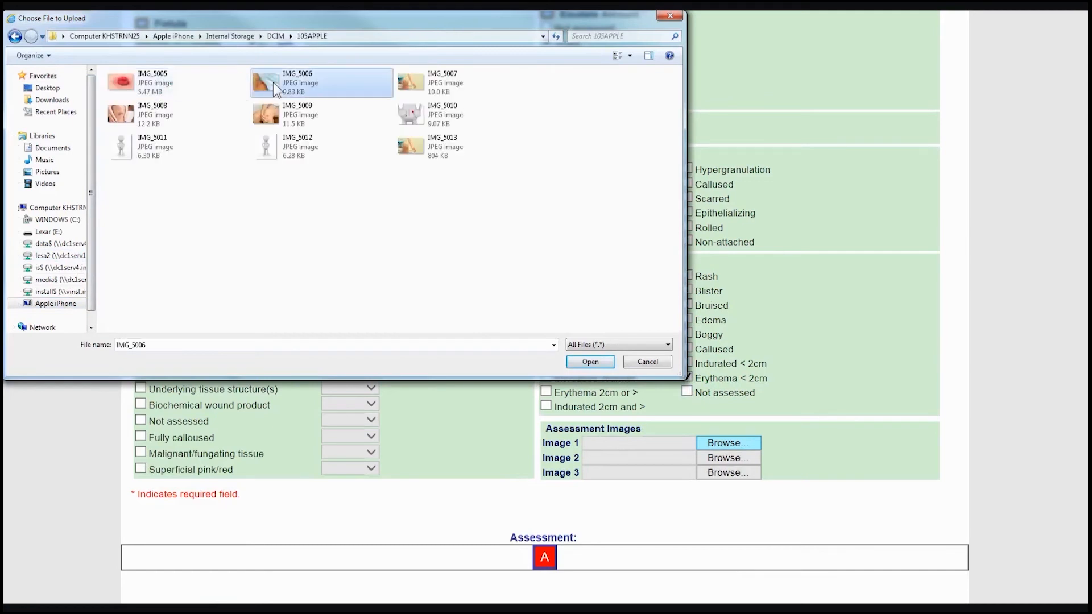
click(590, 362)
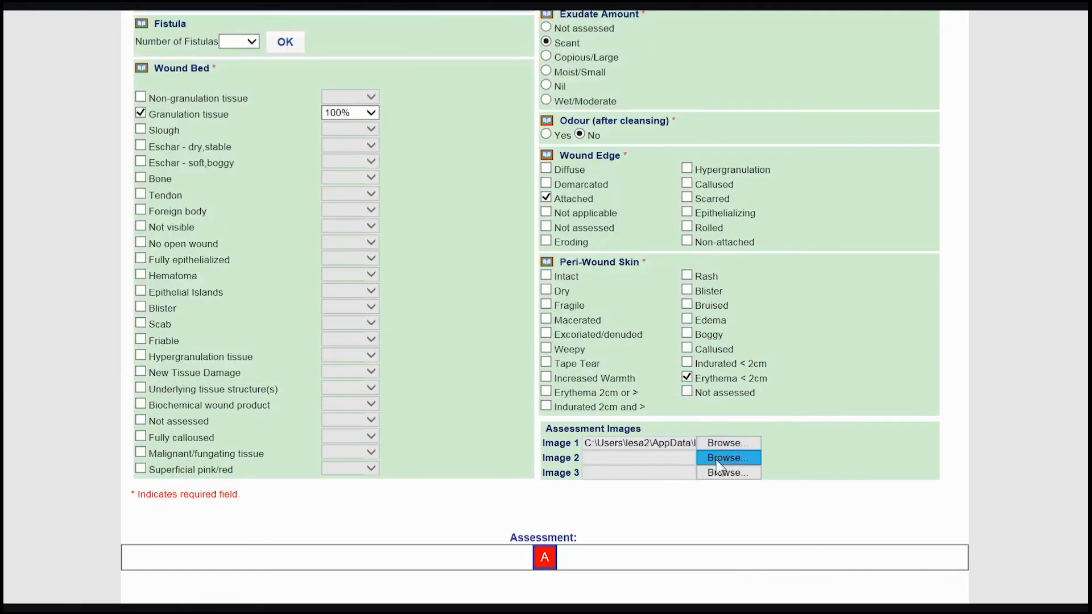
- Attach IMG_5008 from the Apple iPhone's 105APPLE folder as assessment Image 2
click(717, 459)
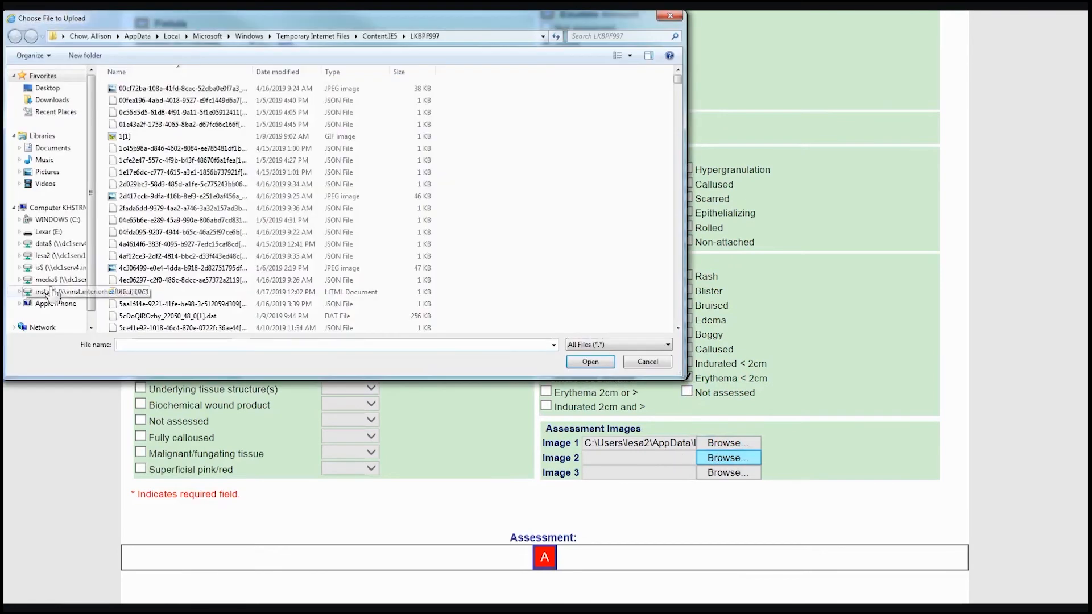
click(56, 304)
double_click(170, 84)
double_click(170, 84)
double_click(170, 84)
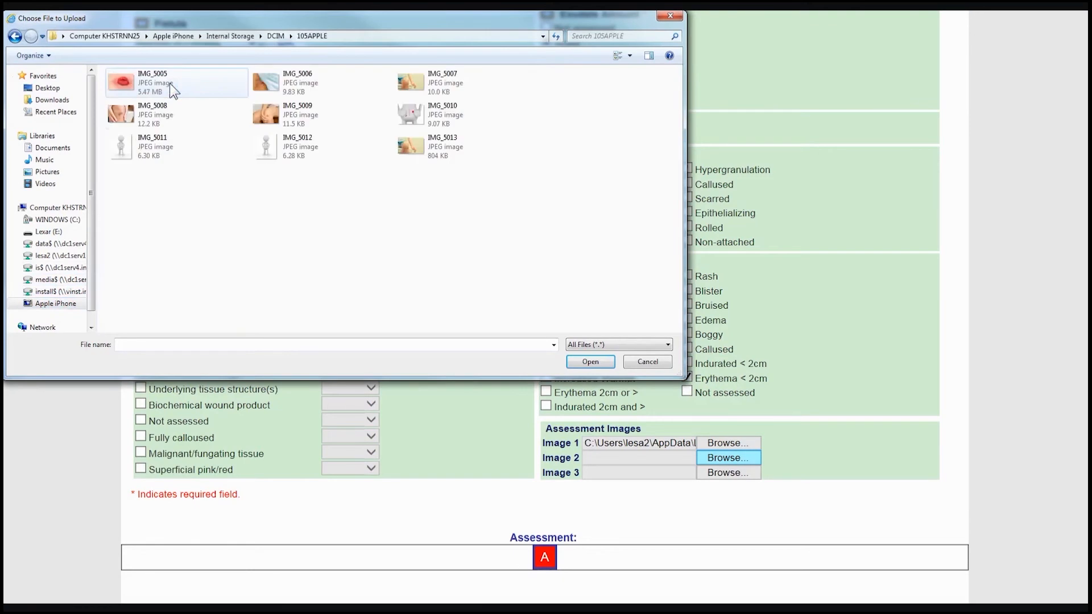
click(160, 121)
click(586, 364)
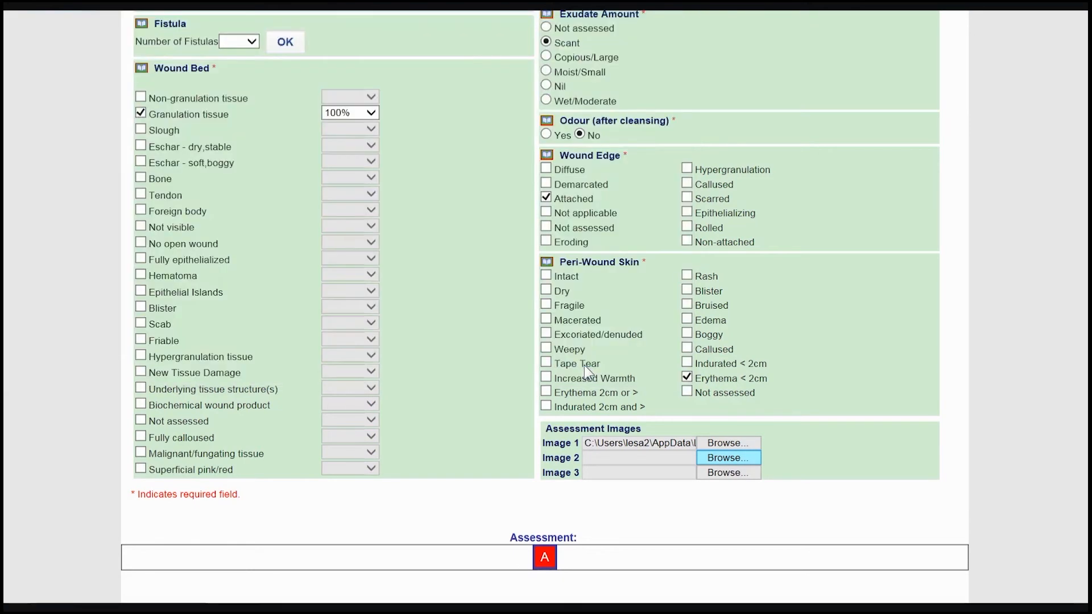
- Add one All Dress 10x10cm from the Absorbant category to Wound A's current treatment products
scroll(784, 444, down, 3)
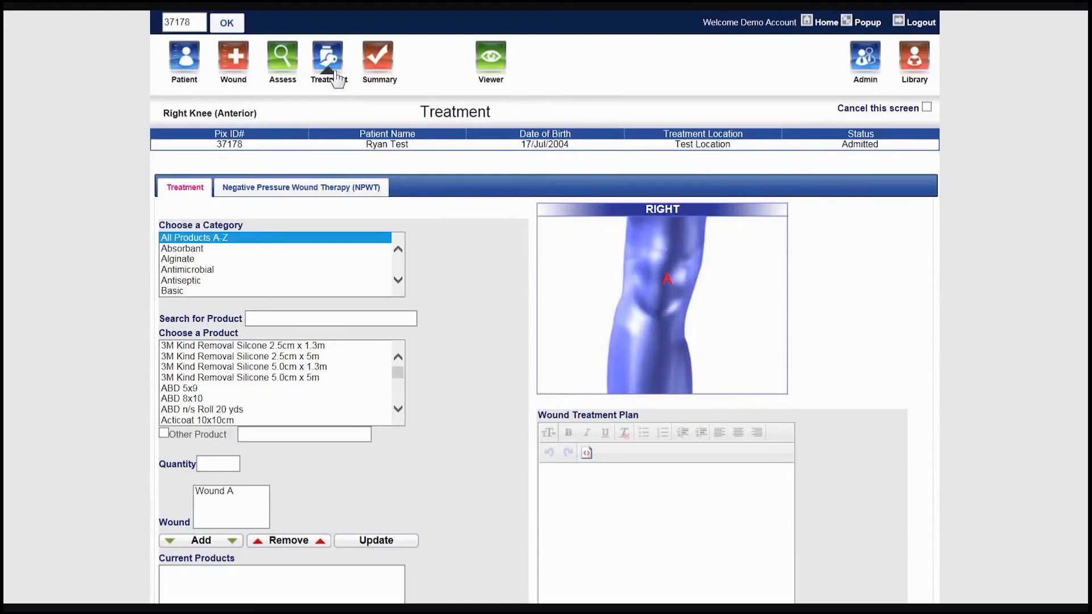
click(231, 250)
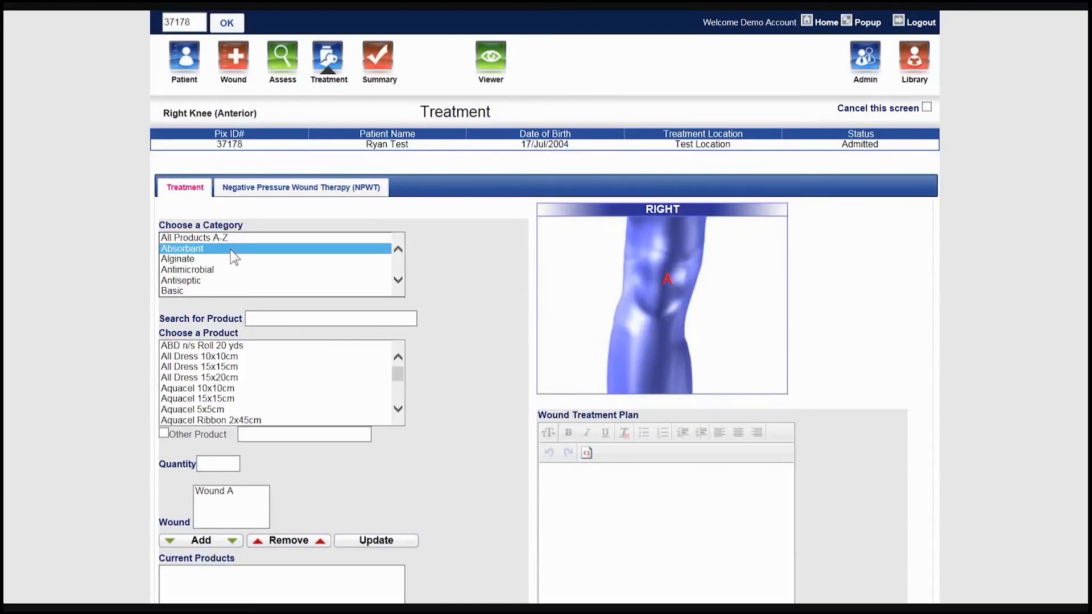
click(231, 358)
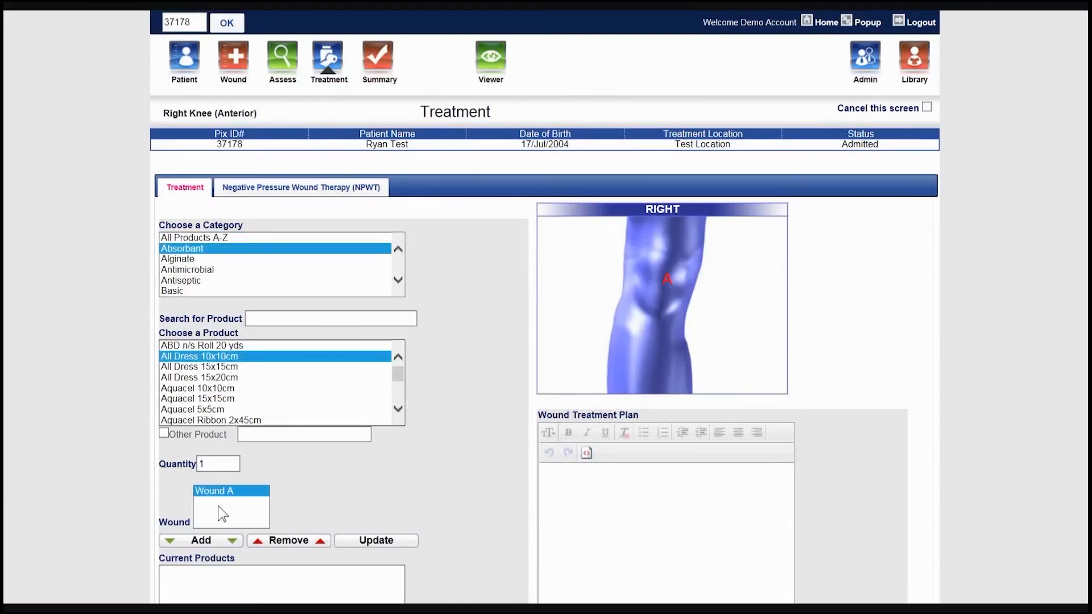
click(224, 543)
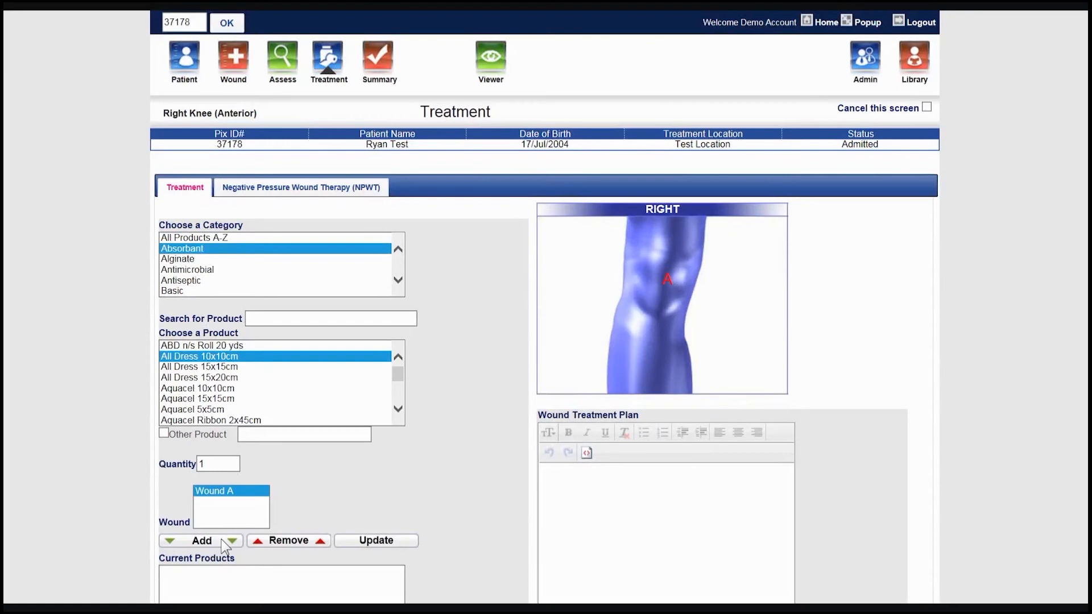
- Find Normal Saline 100ml Screw Top among all products and add one to Wound A's current products
click(208, 238)
click(274, 320)
text(nor)
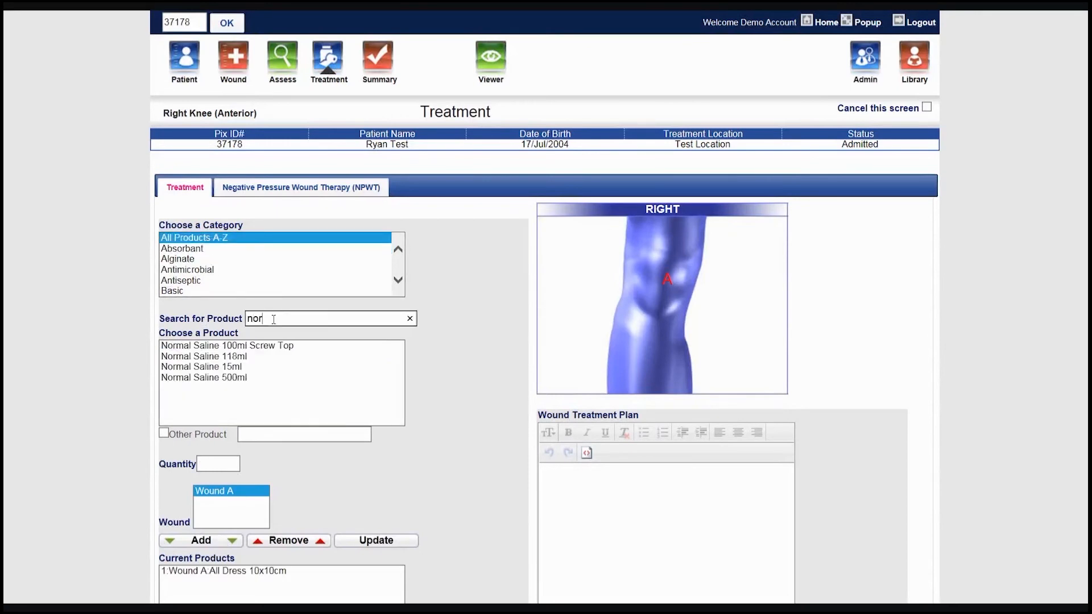
text(m)
click(273, 346)
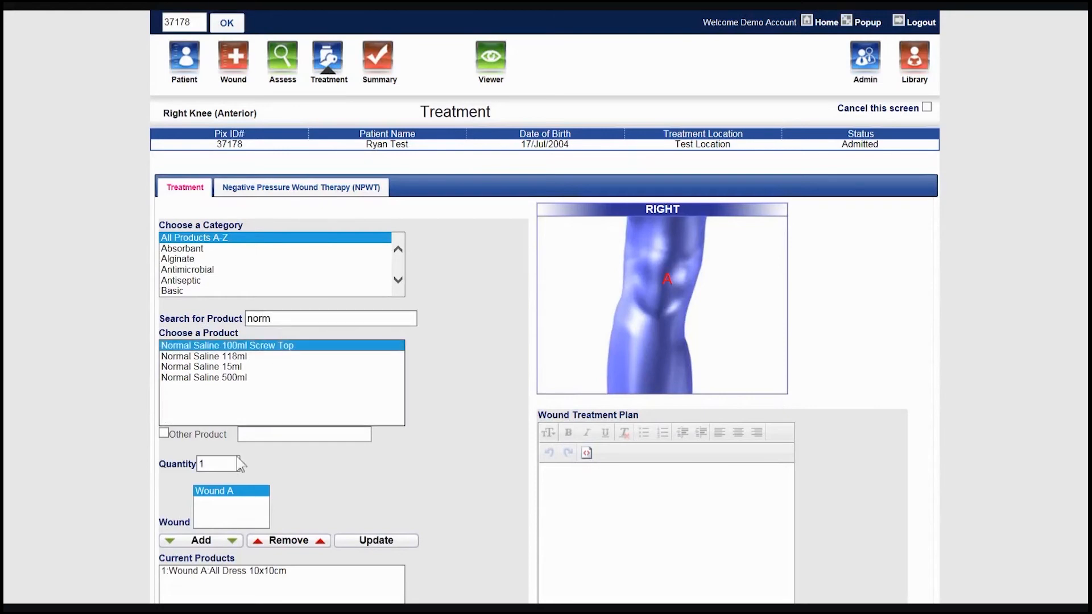
click(198, 541)
- Search the products for gloves and add Gloves - sterile 1 pair to Wound A's current products
click(231, 319)
text(glov)
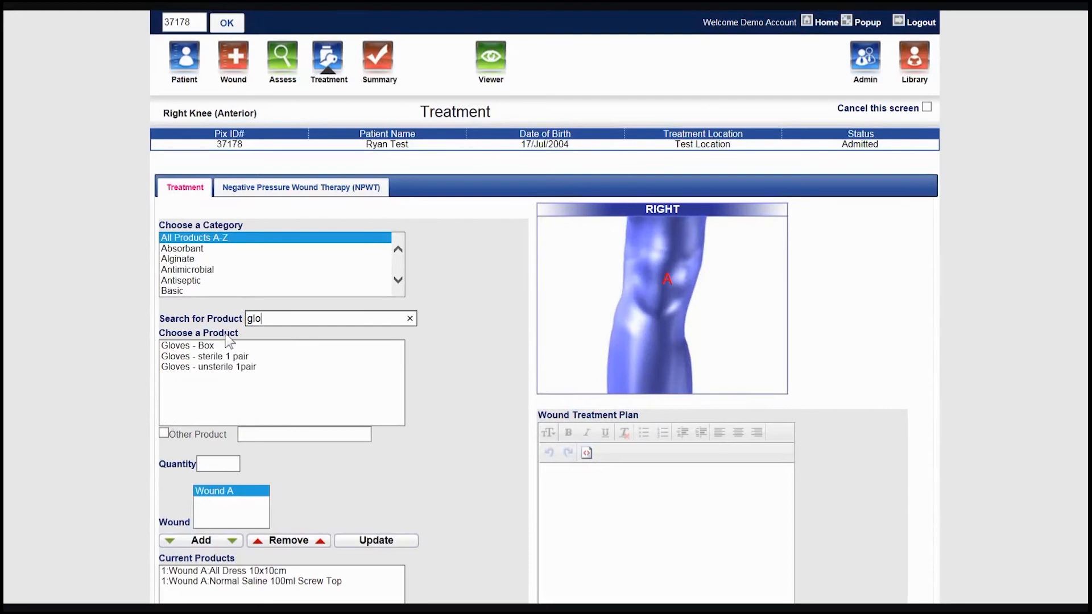
click(234, 358)
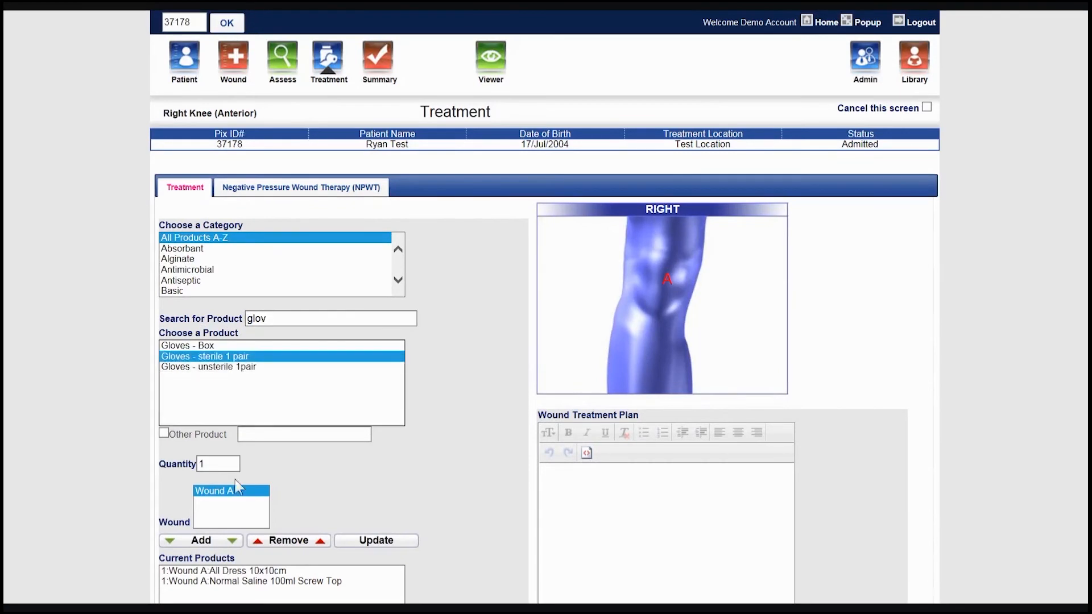
click(220, 540)
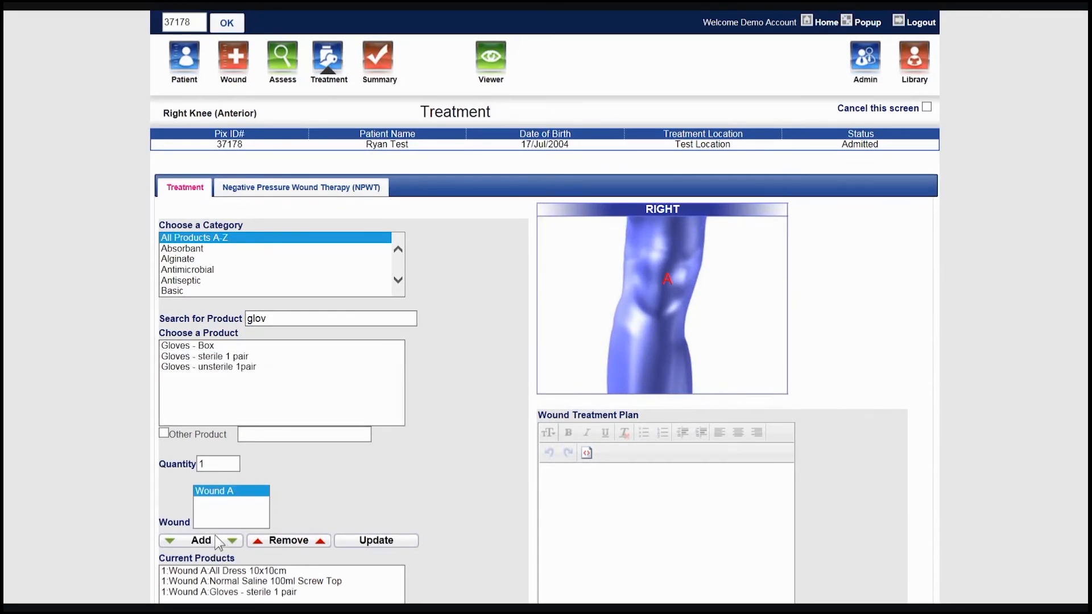
- Update the quantity of the sterile gloves in the current products to 2
click(214, 593)
double_click(212, 463)
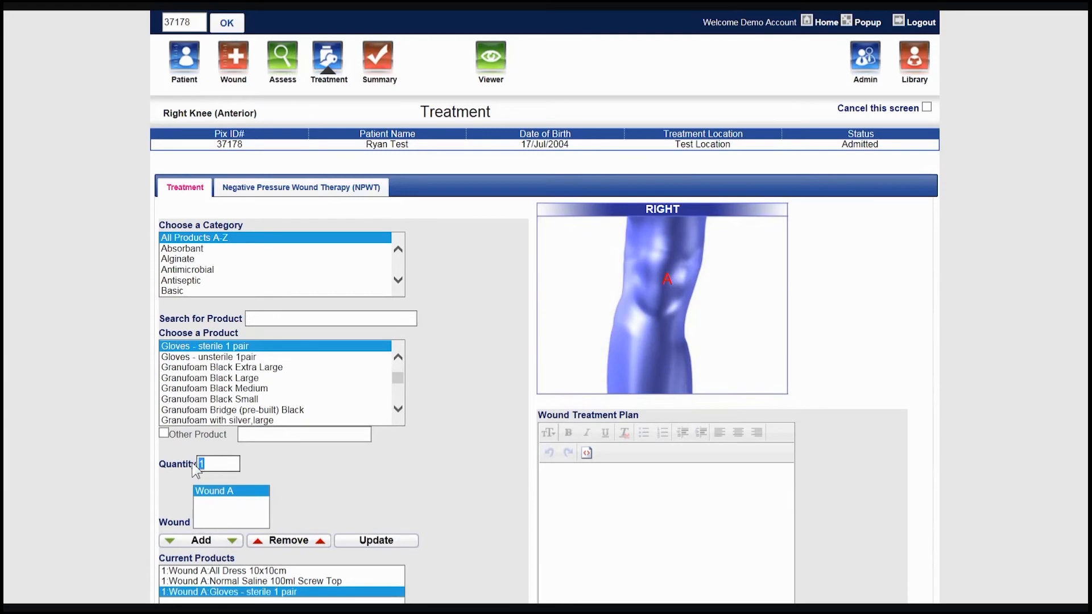
text(2)
click(351, 541)
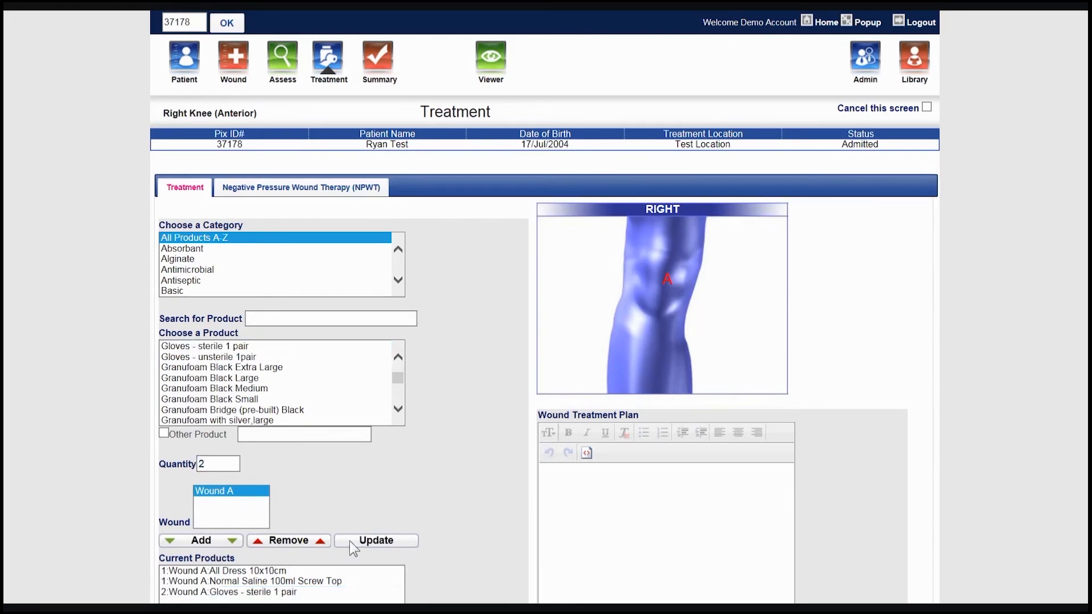
- Search the products for "drs" and add one Drsg tray to Wound A's current products
click(318, 317)
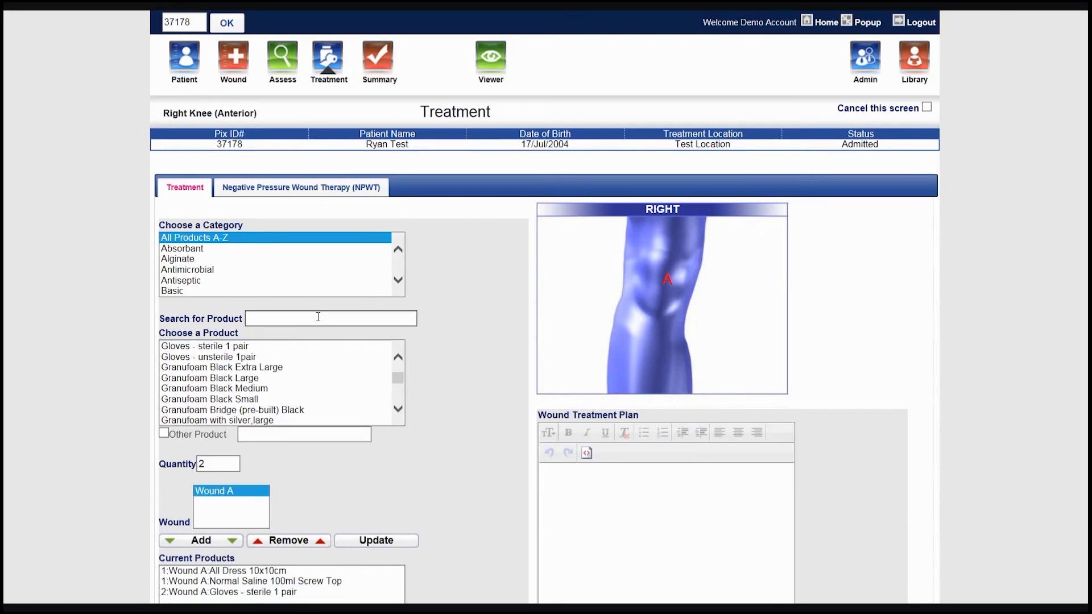
text(drs)
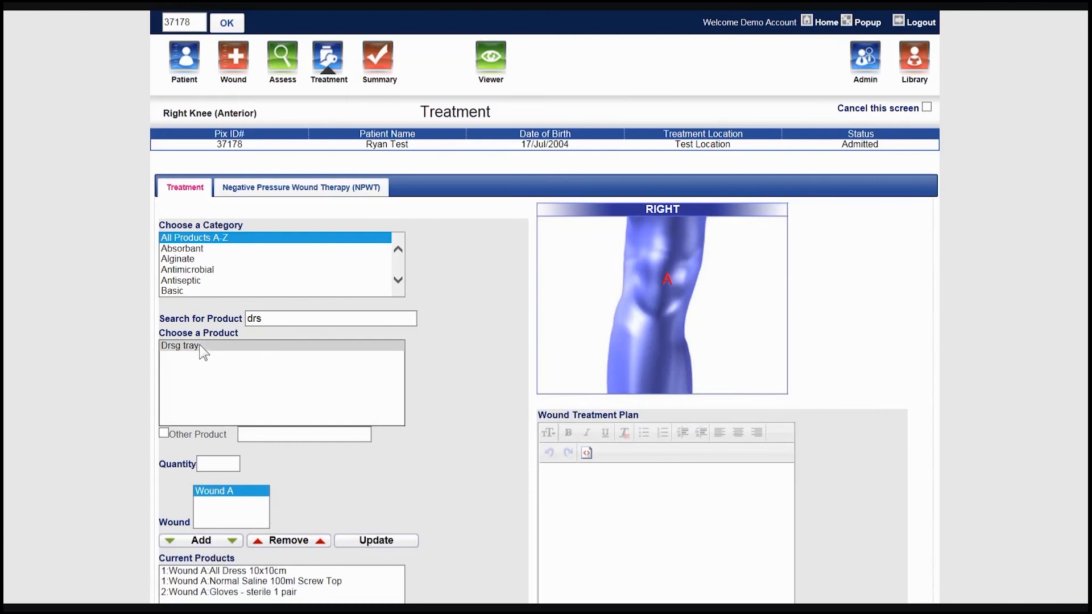
click(199, 345)
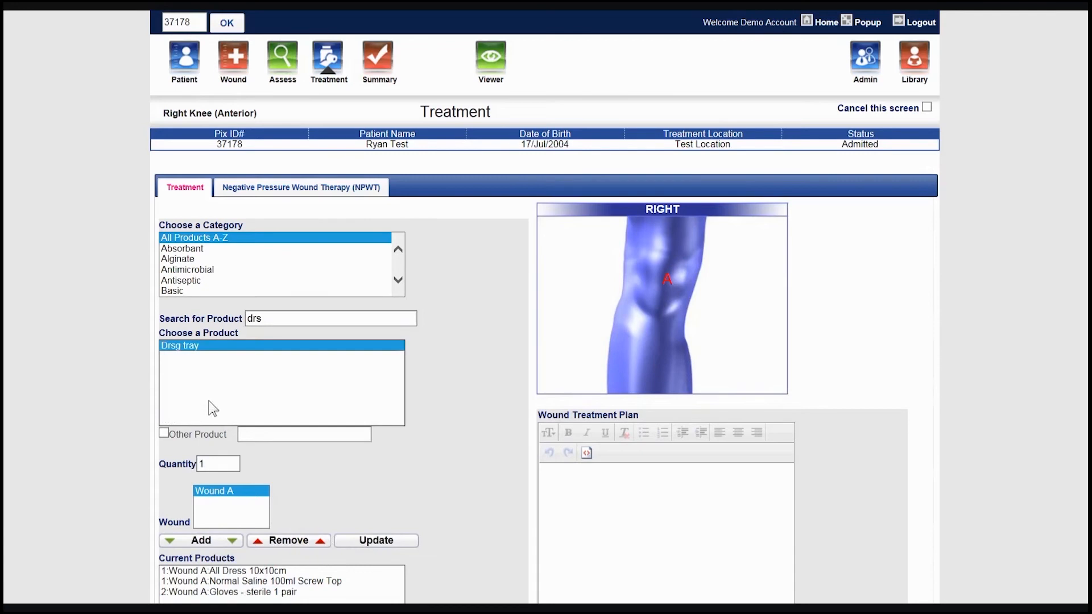
click(223, 543)
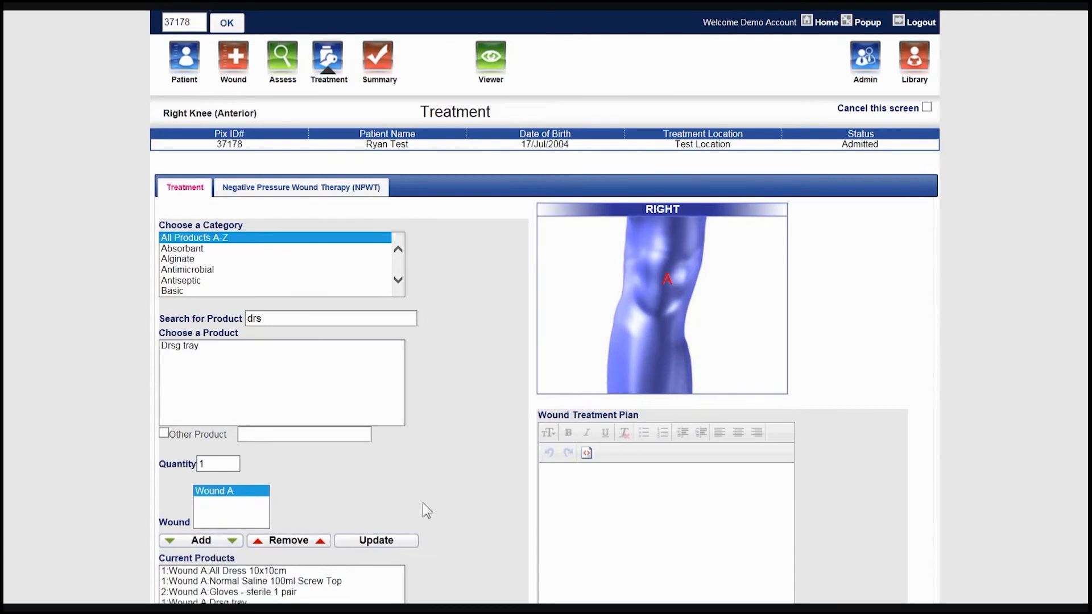
- Enter the wound treatment plan "Apr 17, 2019: Cleanse NaCl. Cover All Dress."
scroll(456, 496, down, 5)
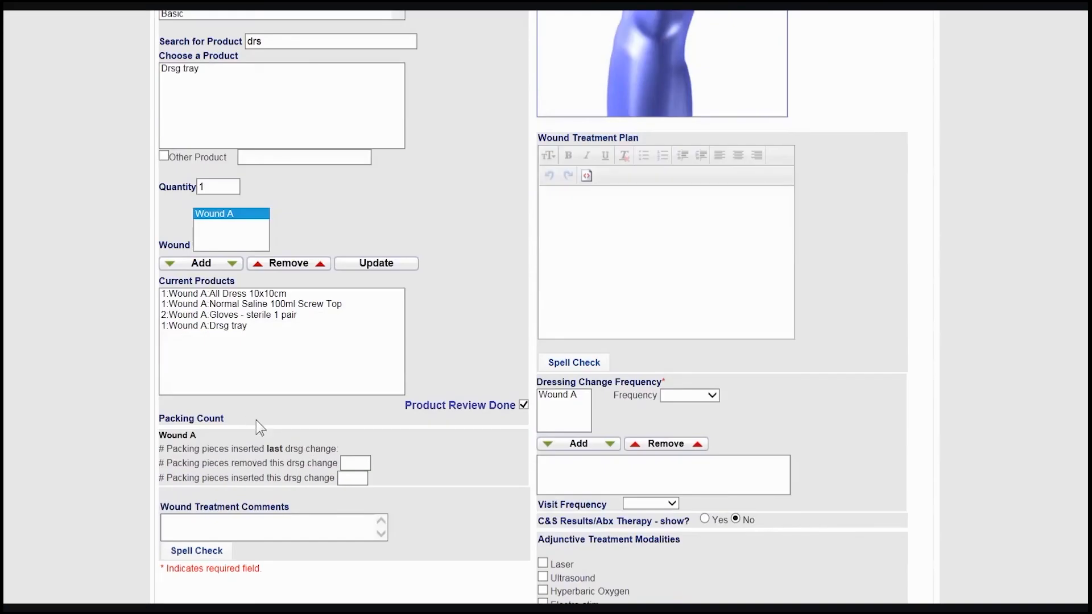
click(613, 235)
text(Apr 17)
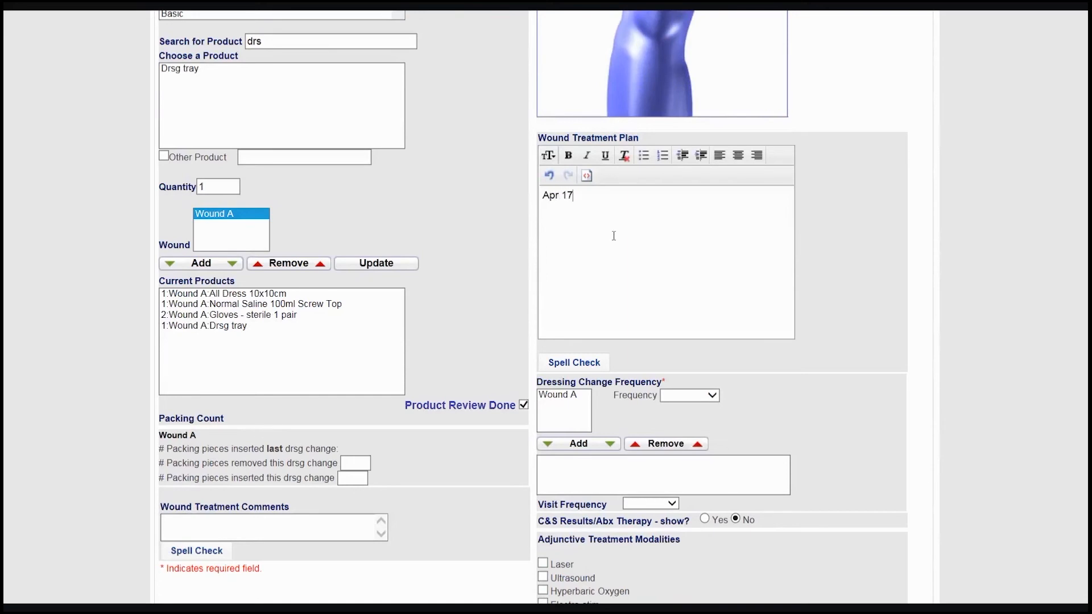
text(, 2019: Cleanse NaCl. Cover All Dress.)
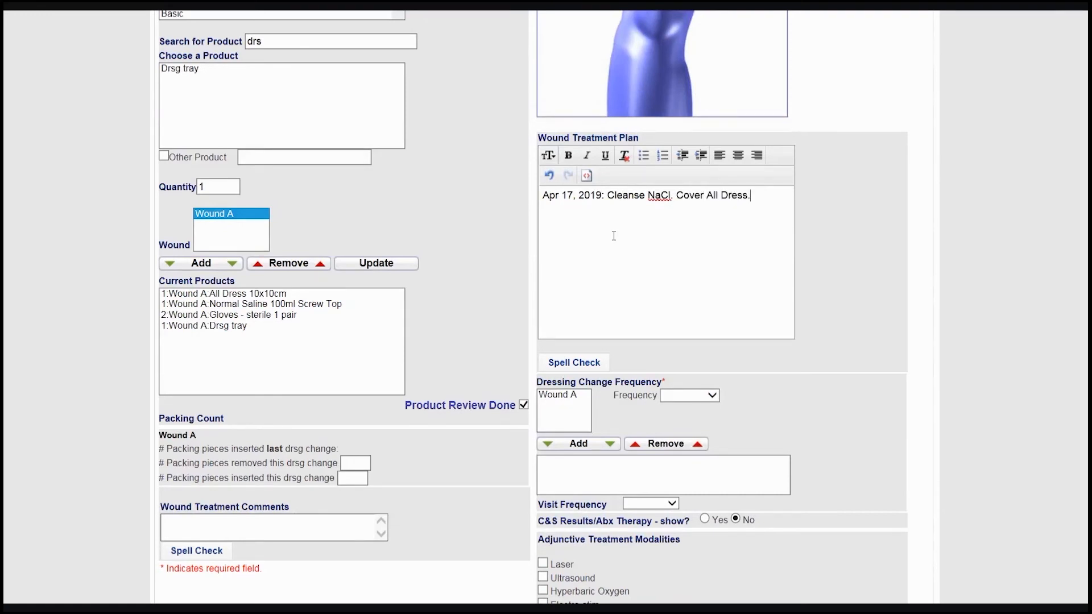
- Add a dressing change frequency of Q2 days for Wound A and set the visit frequency to Q4 days
click(569, 395)
click(689, 395)
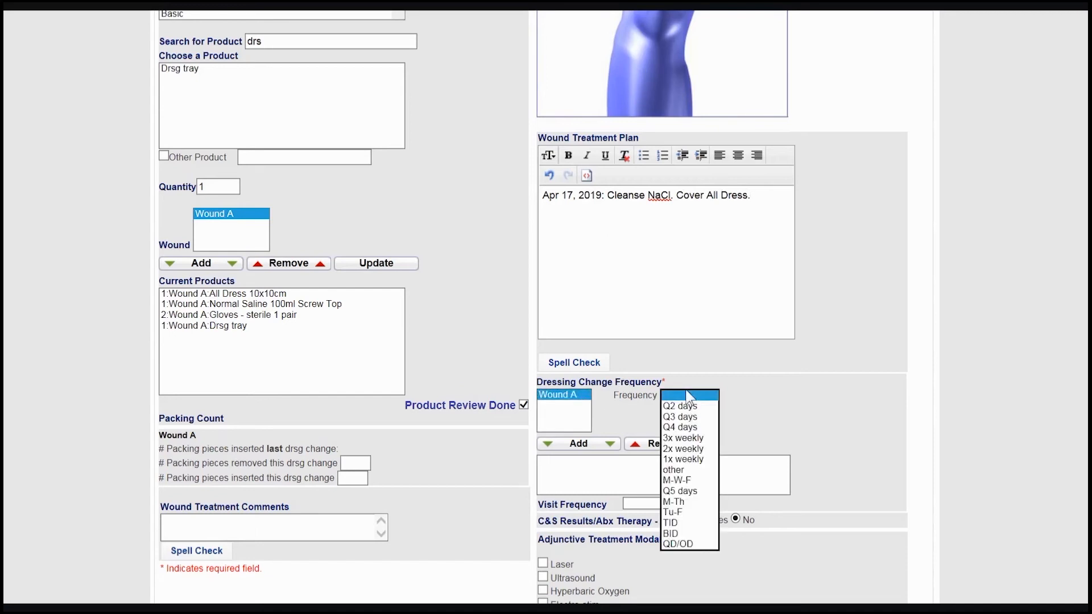
click(688, 405)
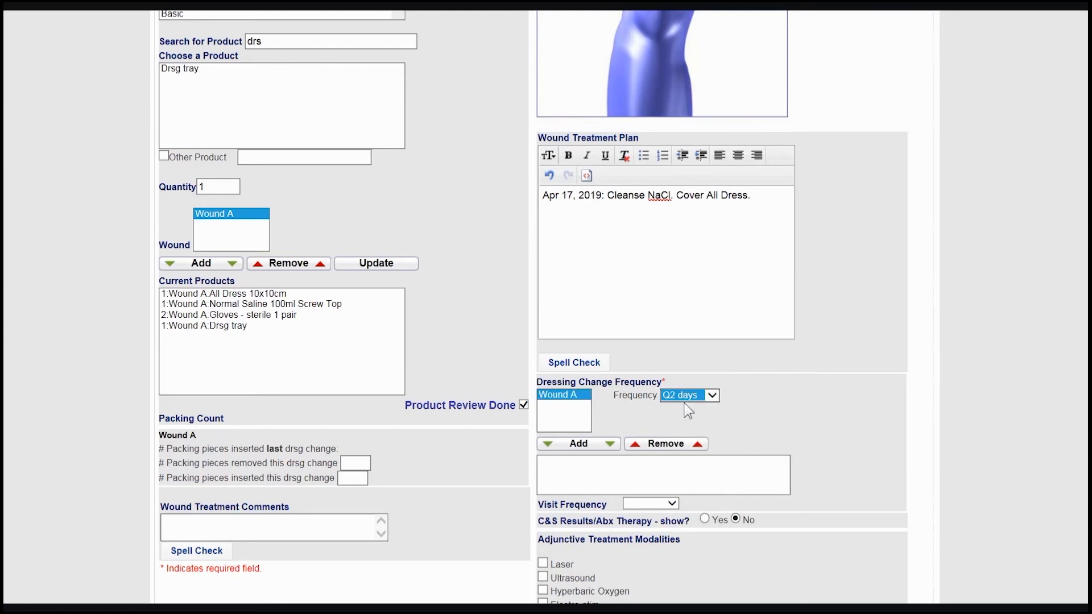
click(592, 446)
click(648, 509)
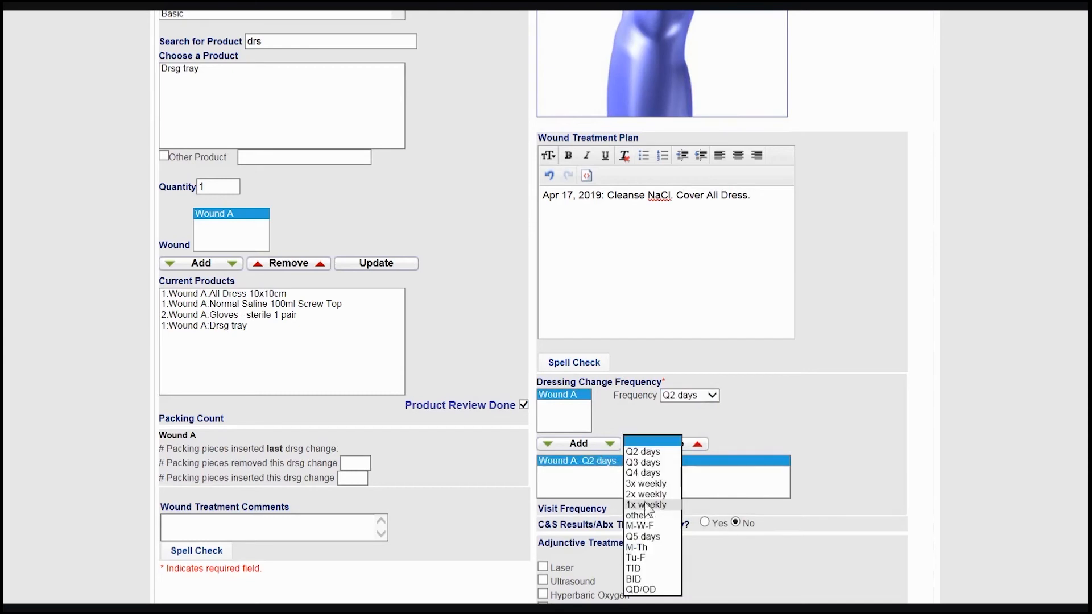
click(645, 472)
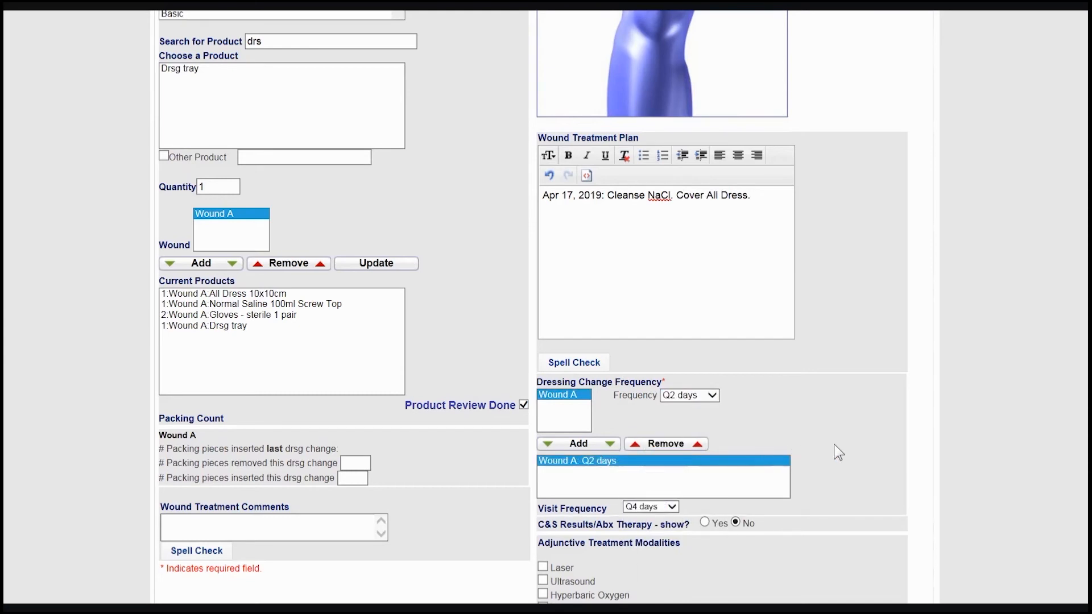
click(835, 451)
- Show the C&S Results/Abx Therapy section and add a No Growth result for Wound A
scroll(836, 451, down, 3)
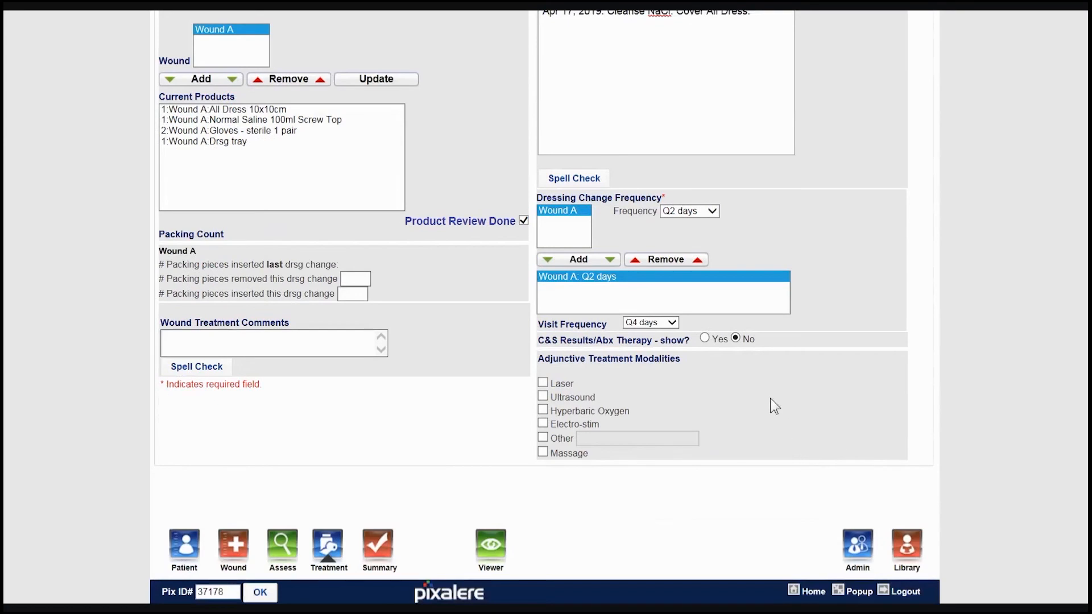
click(706, 339)
click(572, 369)
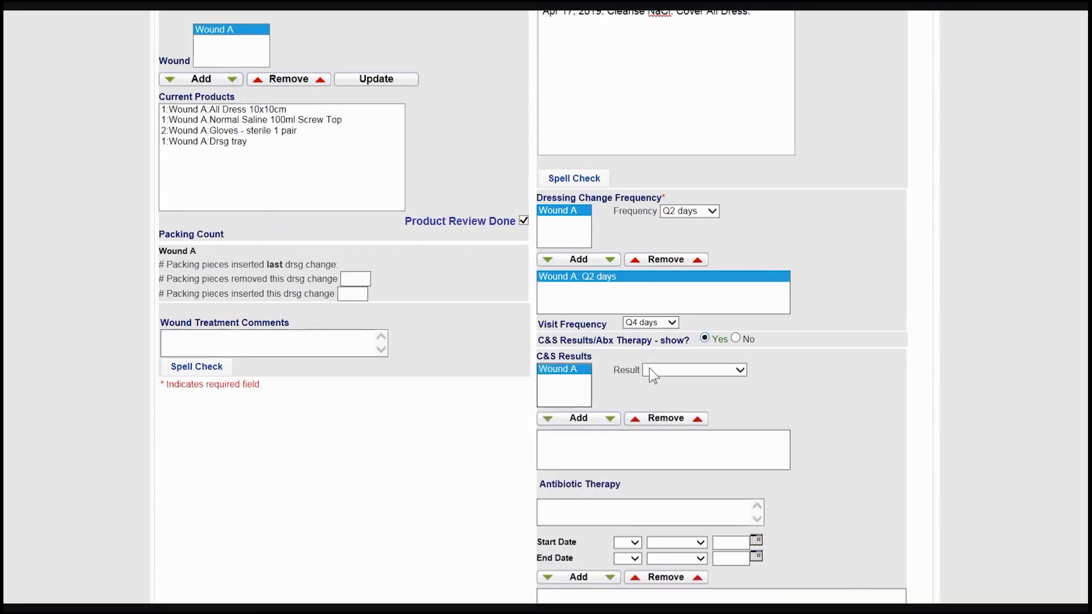
click(660, 368)
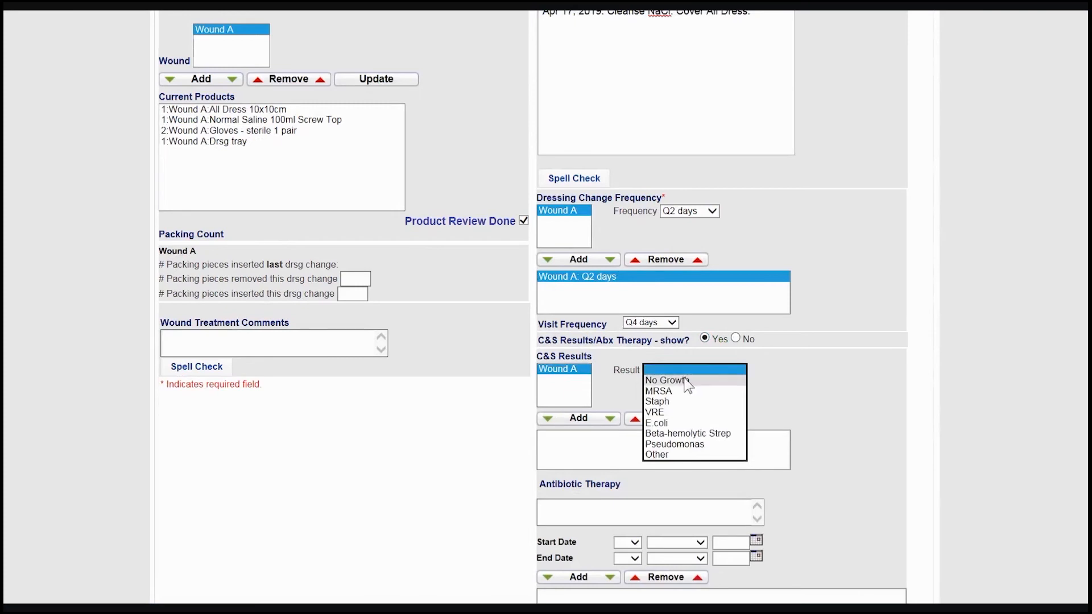
click(666, 380)
click(589, 419)
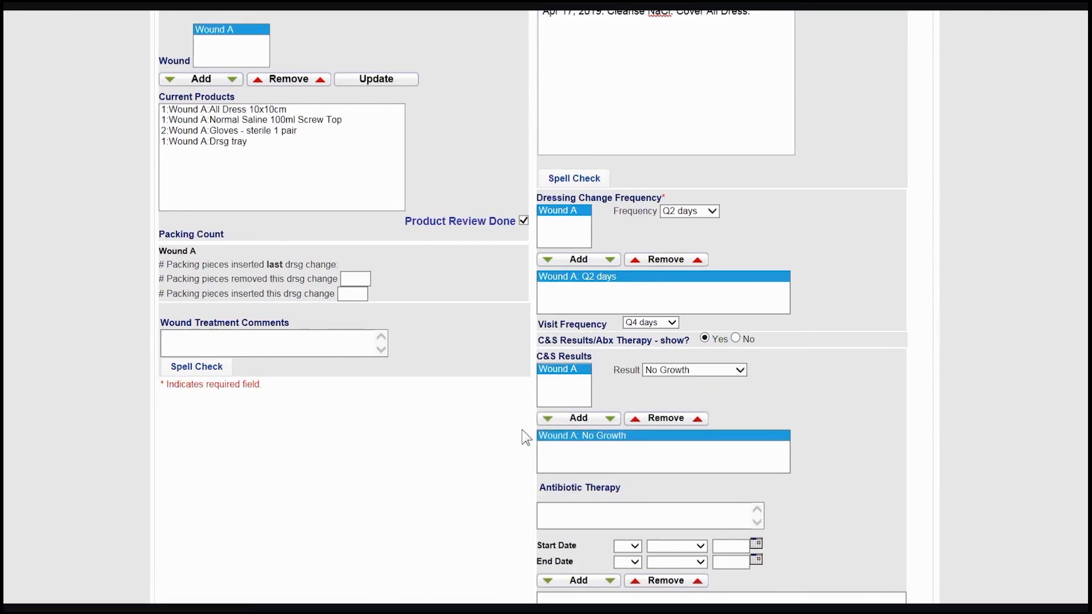
- Open the Summary of the charting and expand its Basic Lower Limb Assessment details
scroll(526, 438, down, 2)
scroll(523, 436, down, 5)
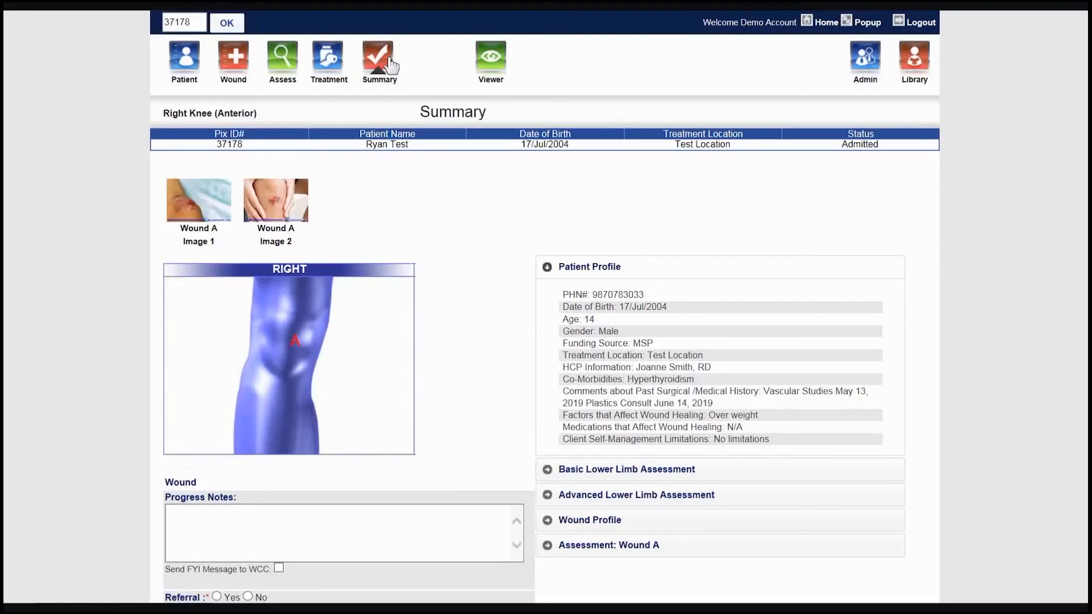
click(550, 475)
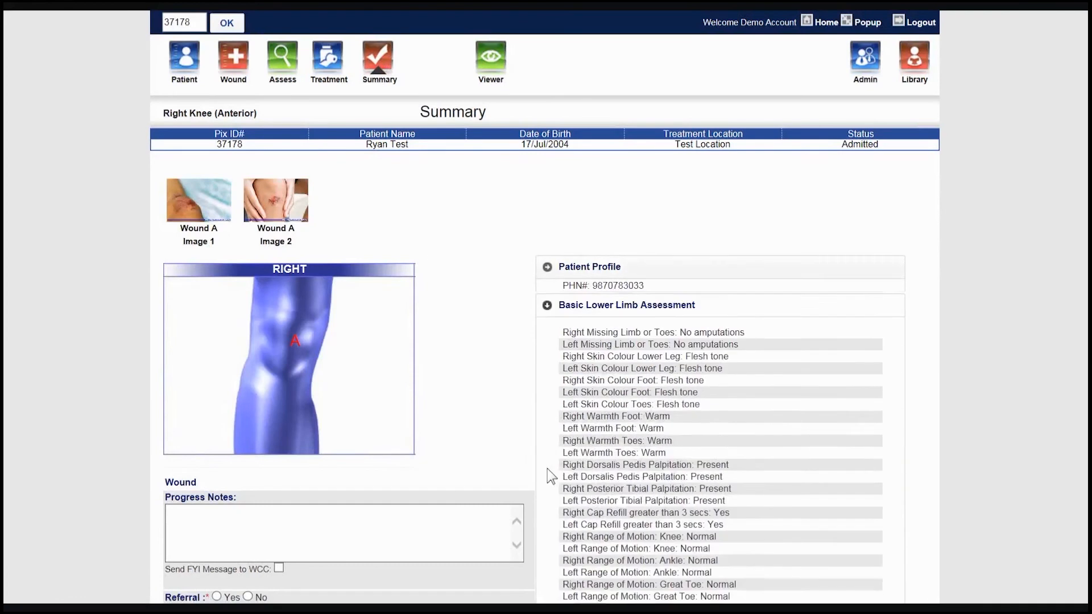
- Enter the wound progress note "Client admitted to clinic for wound care."
scroll(479, 379, down, 2)
click(317, 424)
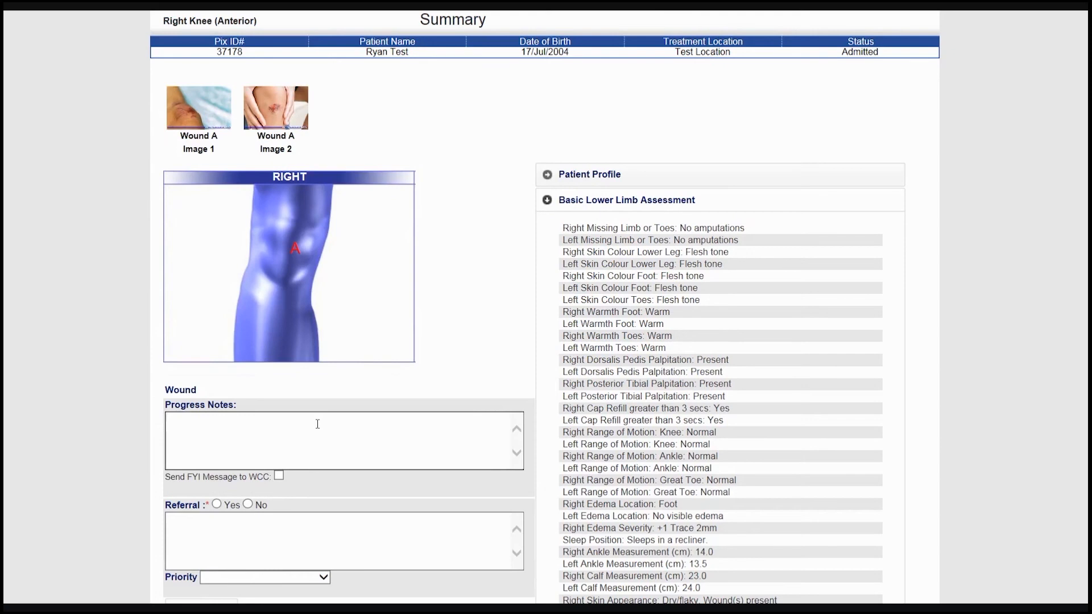
text(Client admitted to clinic.)
key(BackSpace)
text(for wound care.)
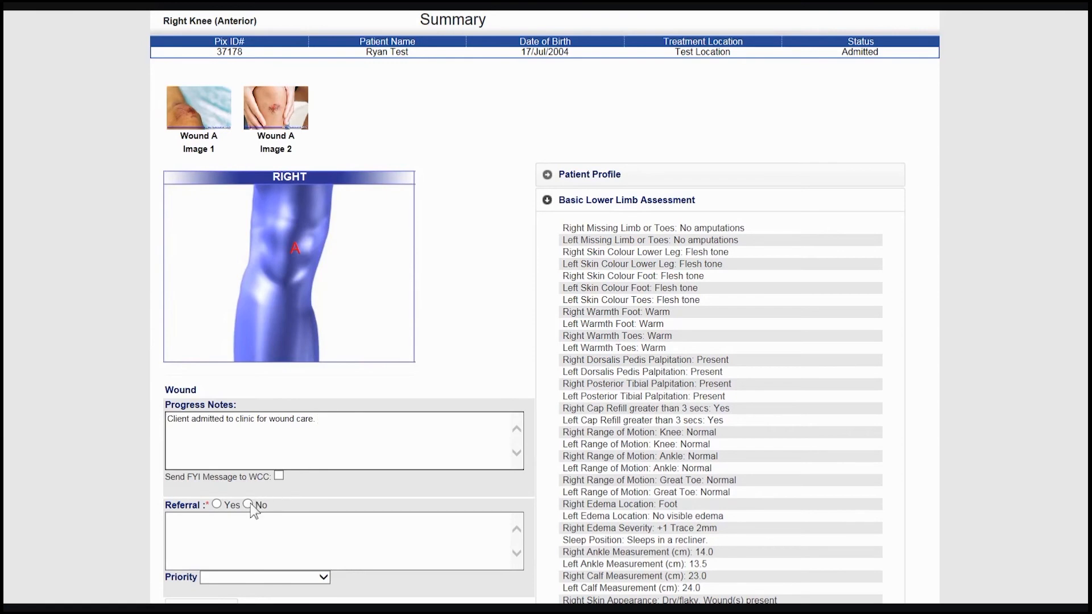
- View the priority options for a wound referral and set Referral to No
click(216, 504)
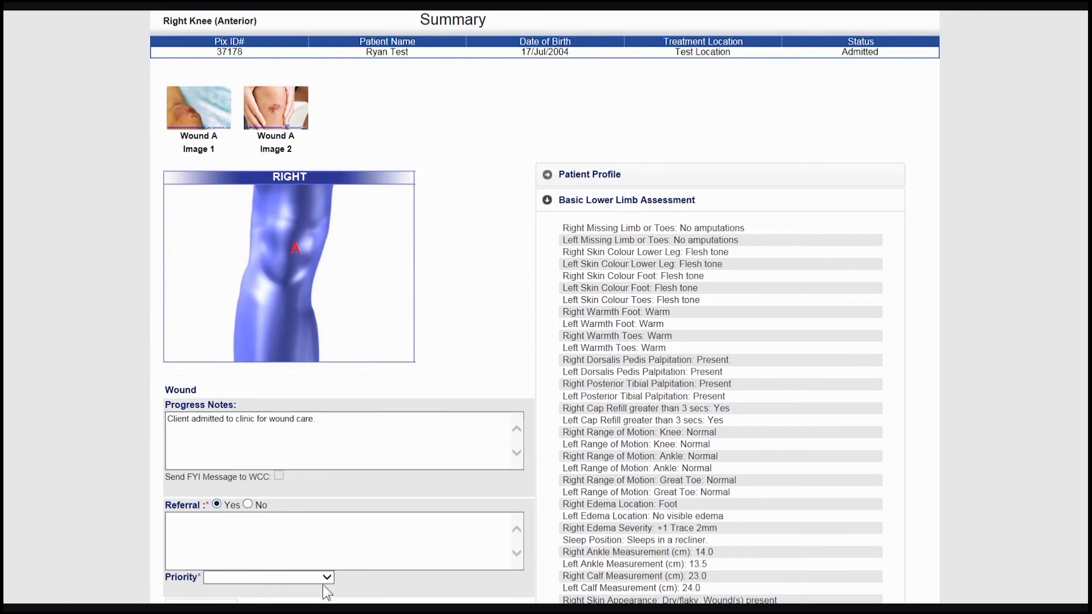
click(323, 577)
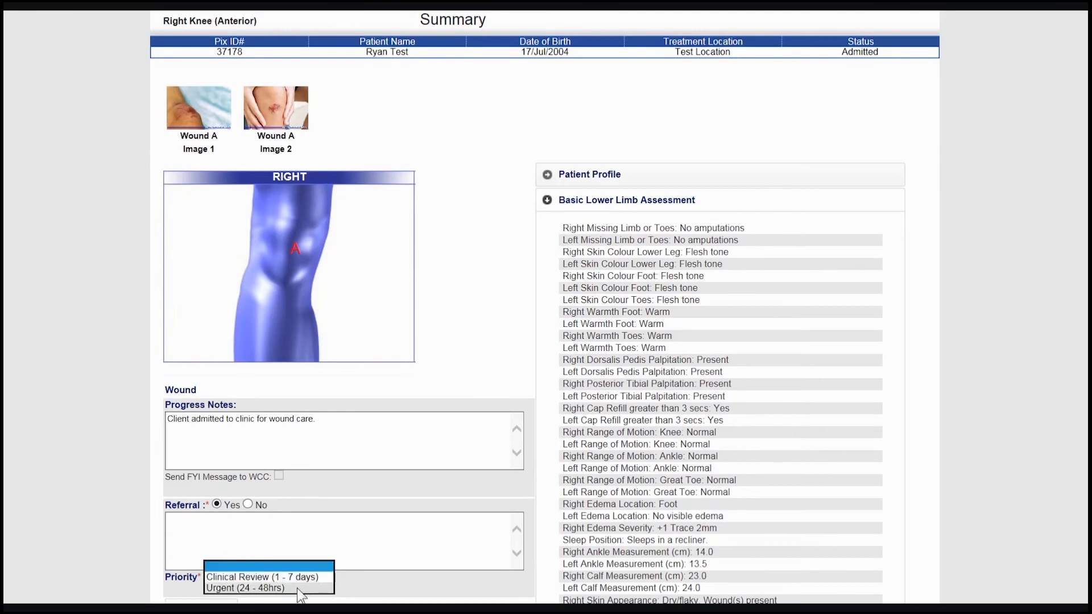
click(248, 505)
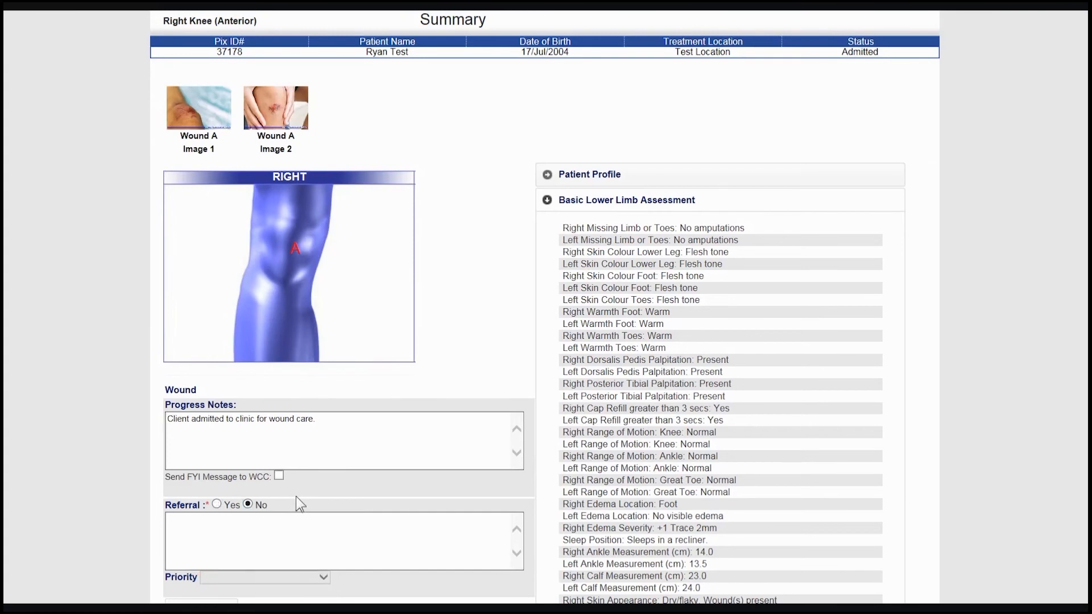
scroll(295, 495, down, 3)
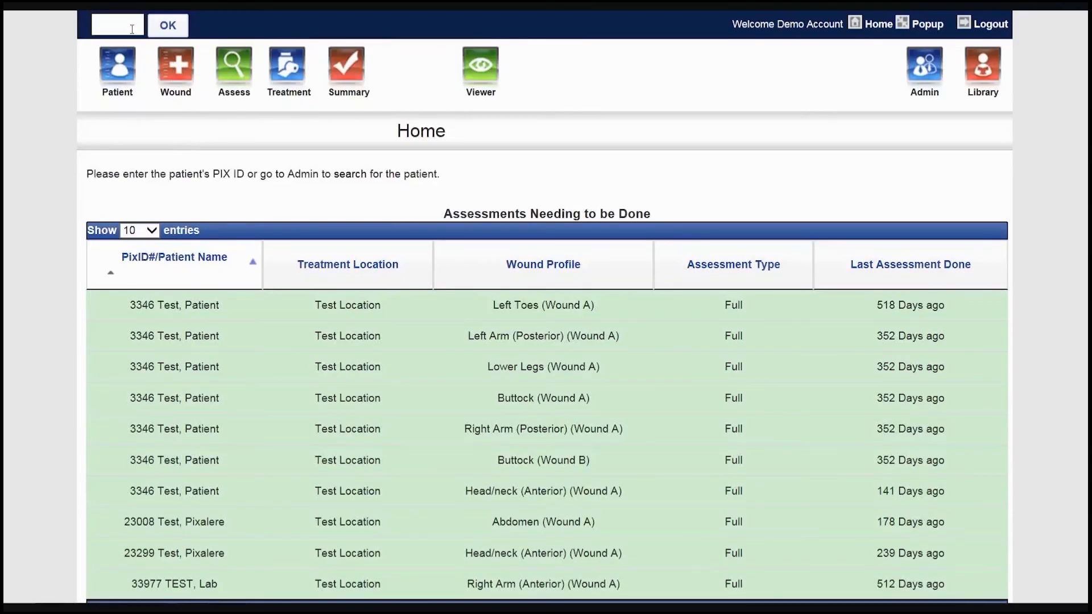
- Look up the patient by entering the patient's Pix ID and open the record in the Viewer
click(132, 29)
text(371)
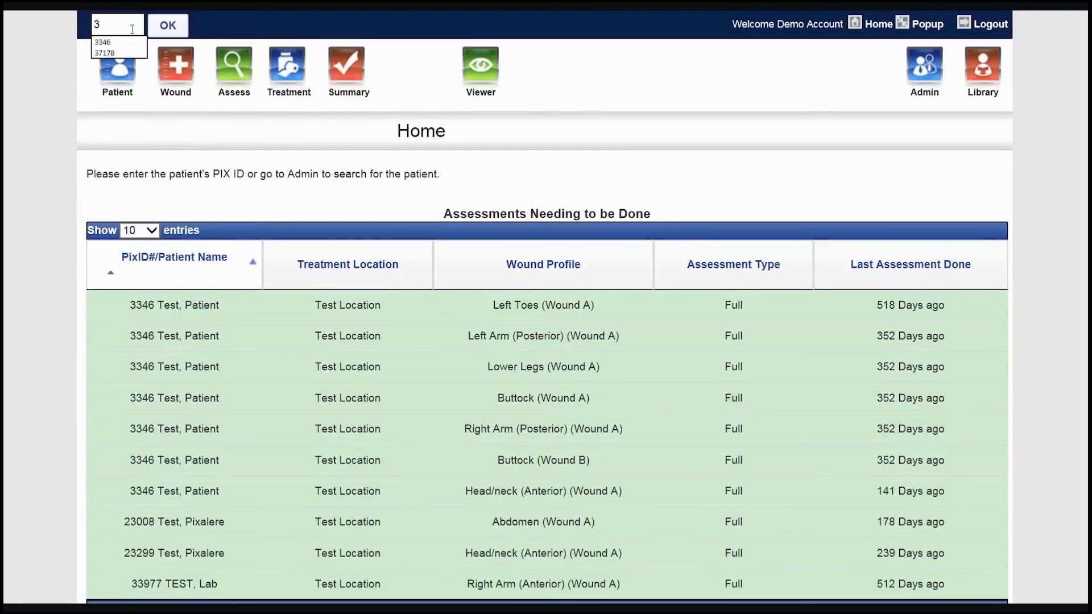
text(78)
click(158, 28)
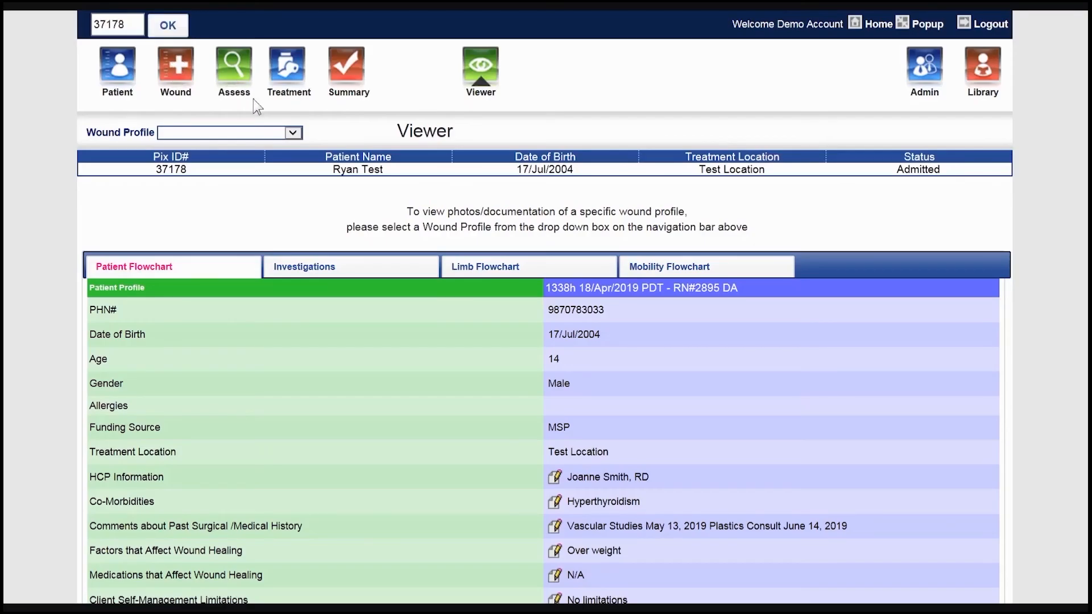
- Display the photos of the Right Knee (Anterior) wound profile and check the assessment dates available for the first photo
click(287, 130)
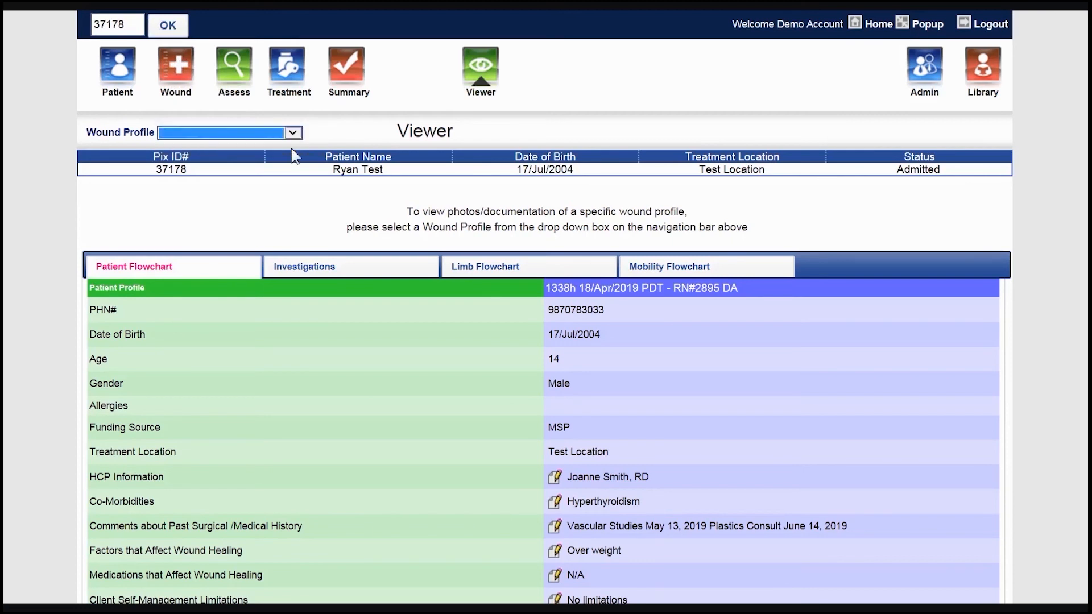
click(291, 146)
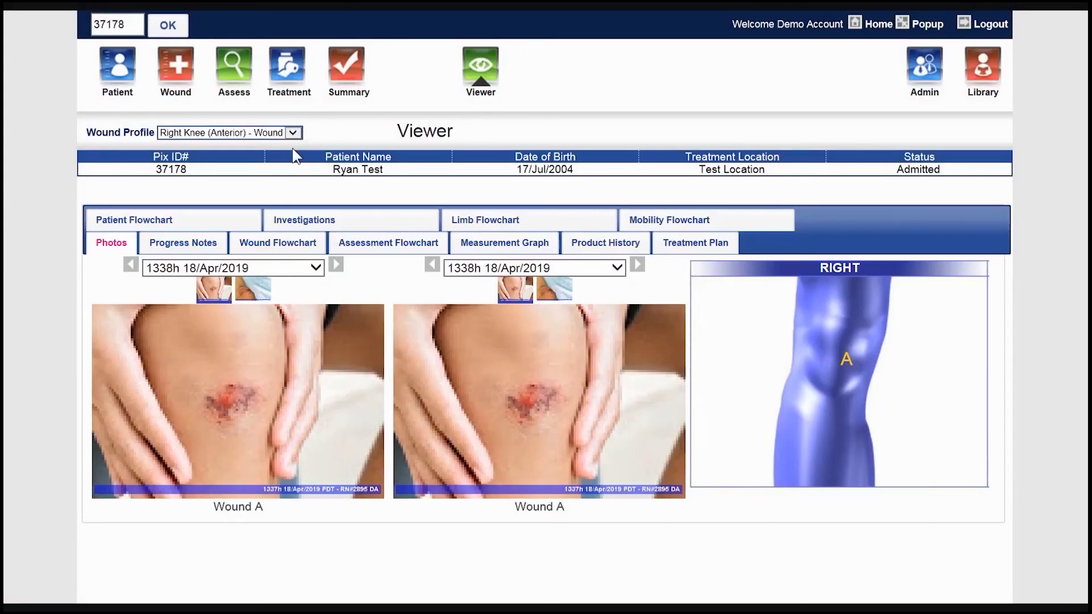
click(317, 268)
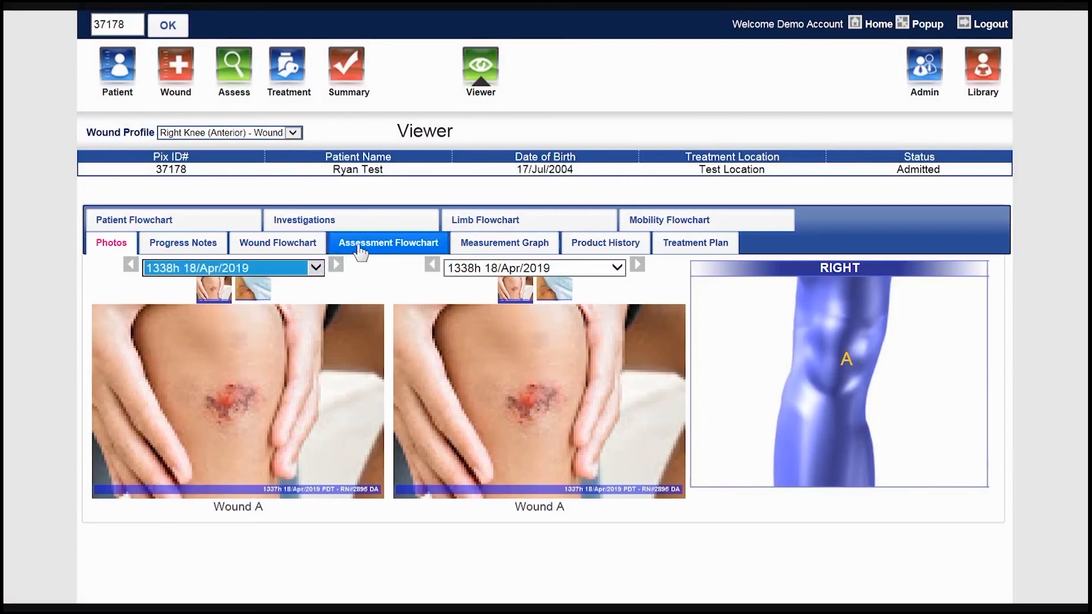
- Review the wound flowchart and the saved progress notes for the Right Knee (Anterior) wound
click(320, 250)
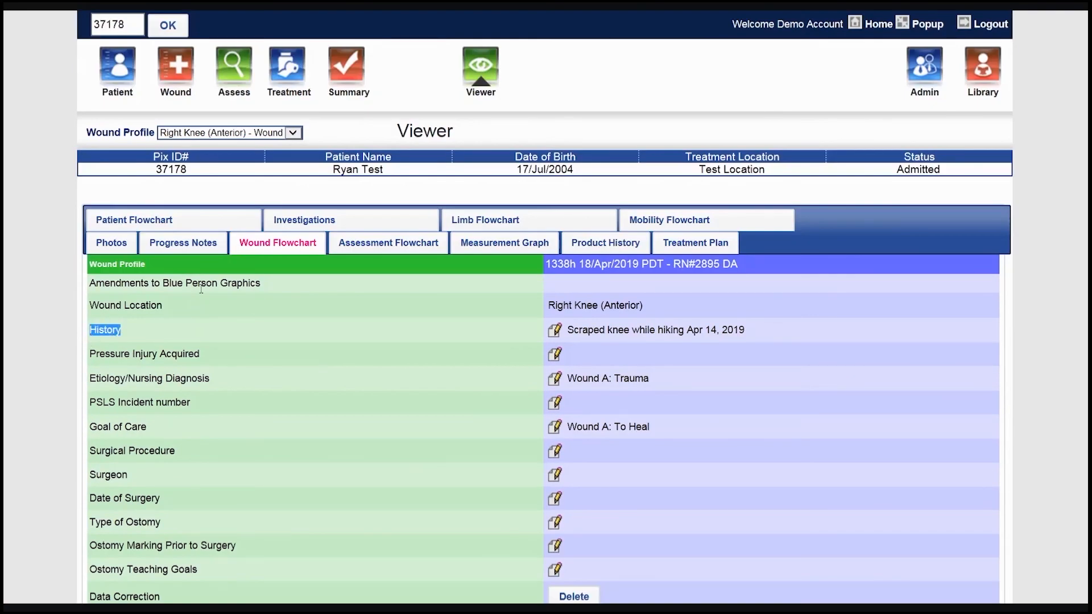
click(212, 257)
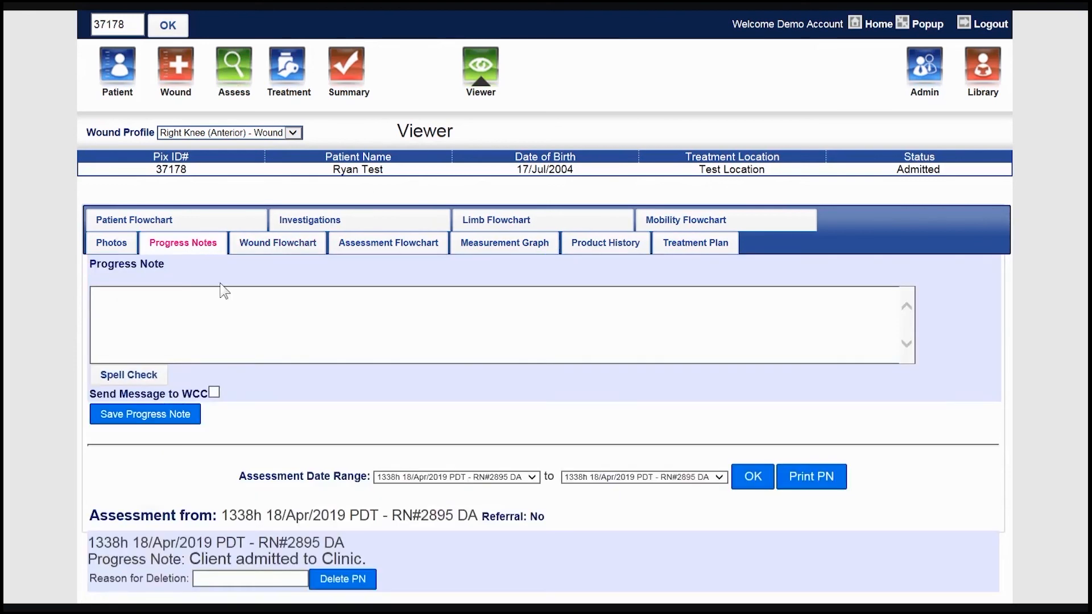
scroll(224, 291, down, 3)
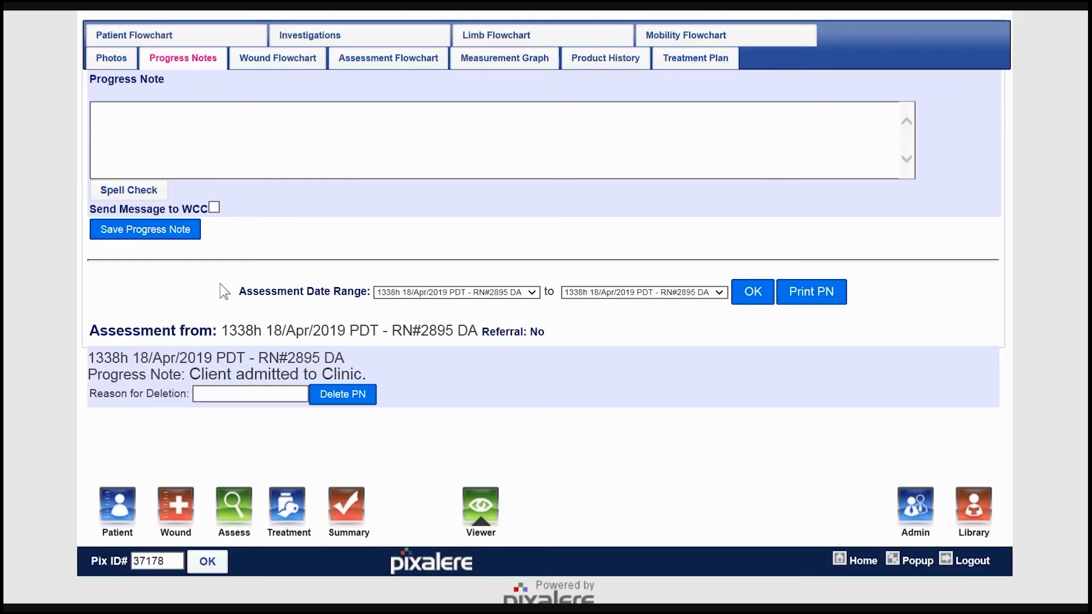
scroll(224, 291, up, 3)
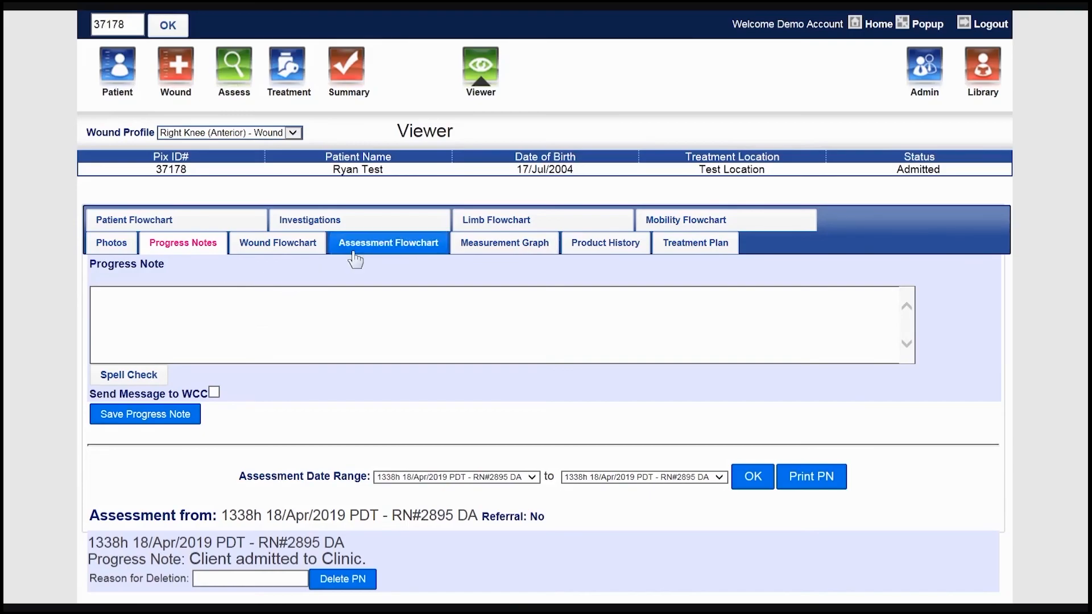
- Review the saved treatment plan, dressing change frequency and visit frequency for Wound A
click(672, 247)
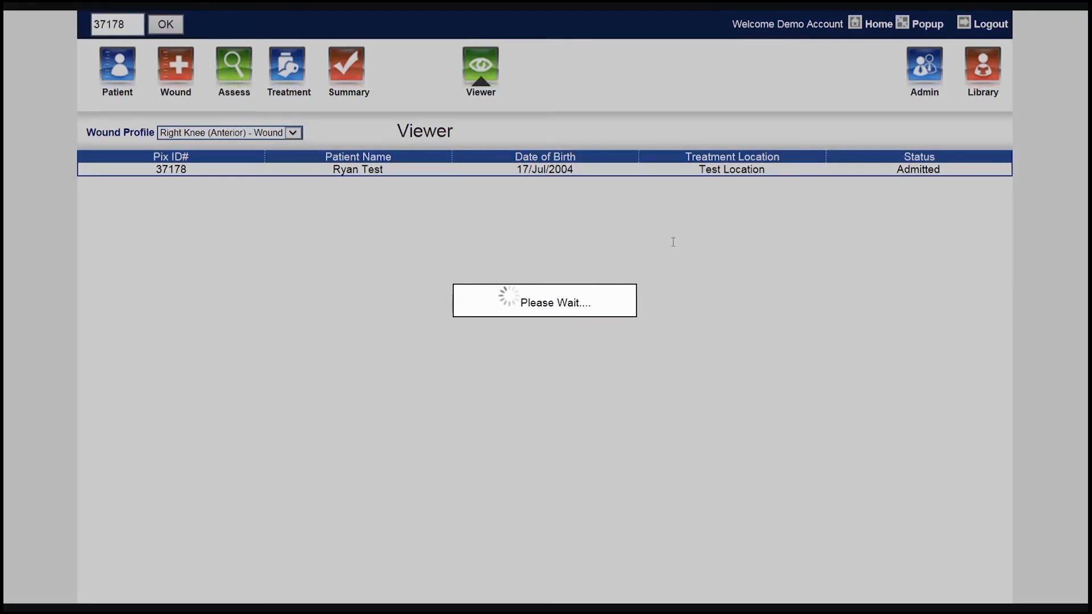
scroll(755, 282, down, 3)
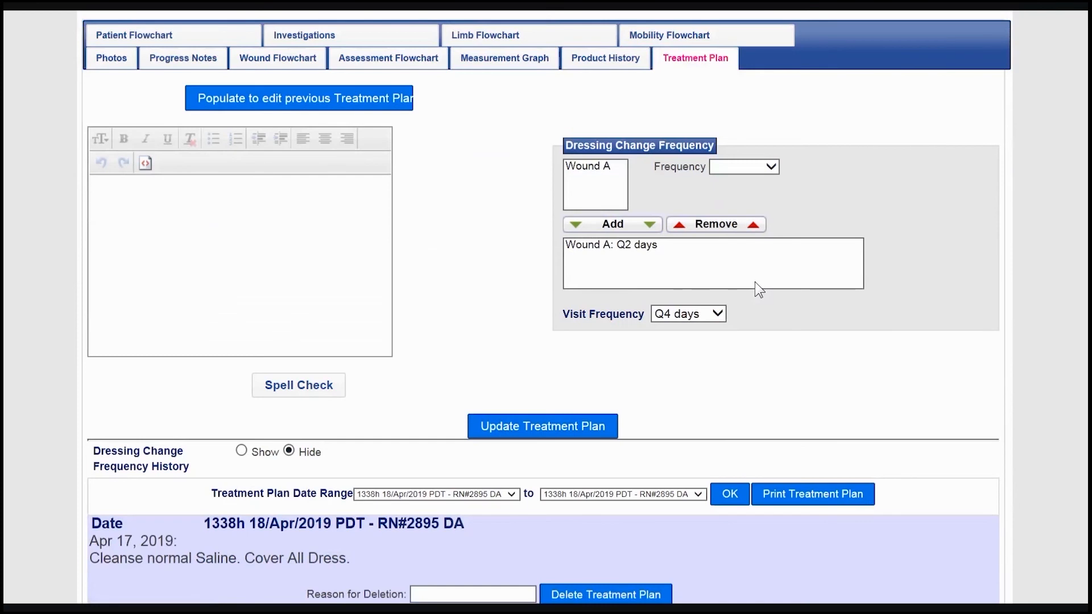
scroll(796, 392, down, 3)
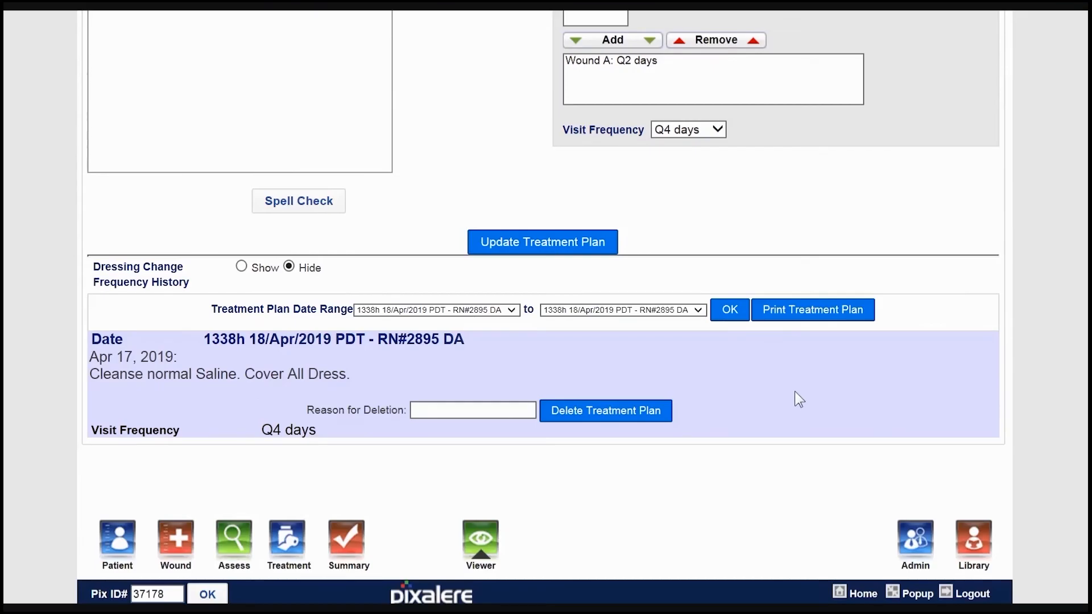
scroll(794, 393, up, 6)
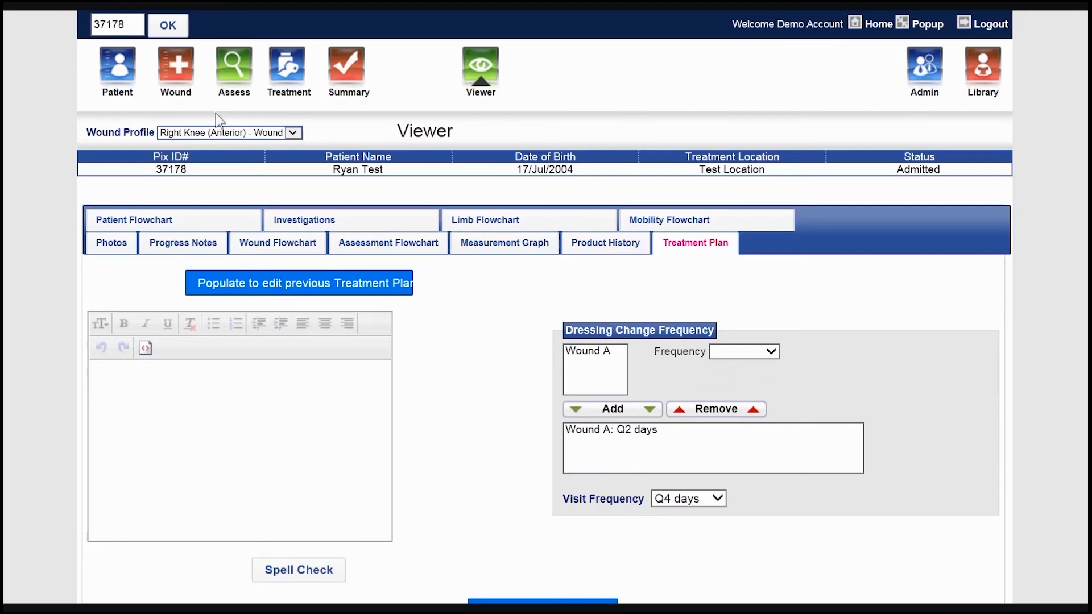
- Open the patient's Right Knee (Anterior) wound profile for charting
click(183, 86)
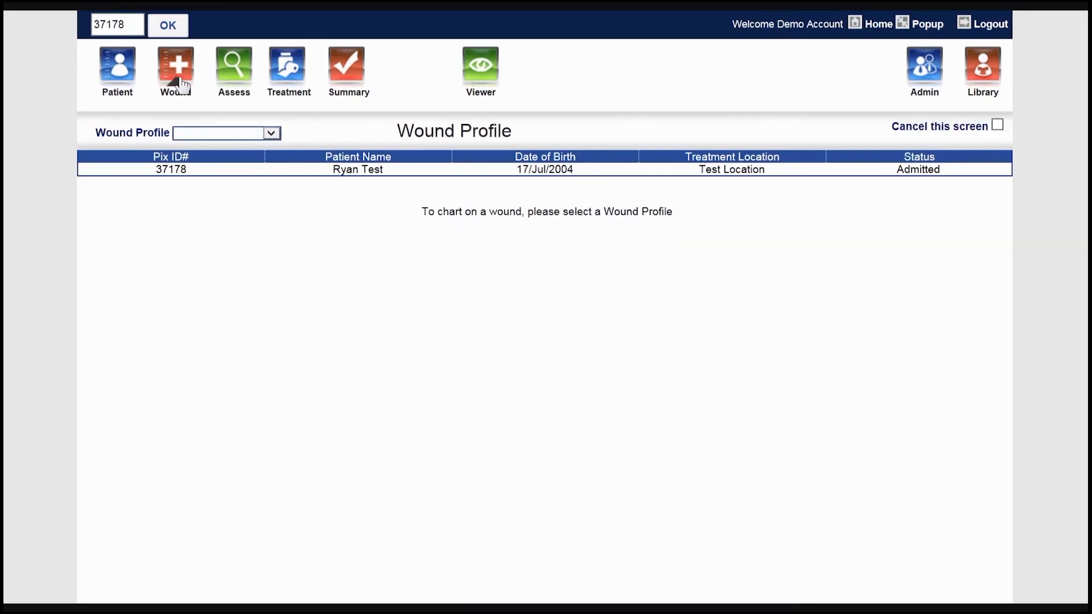
click(252, 134)
click(259, 144)
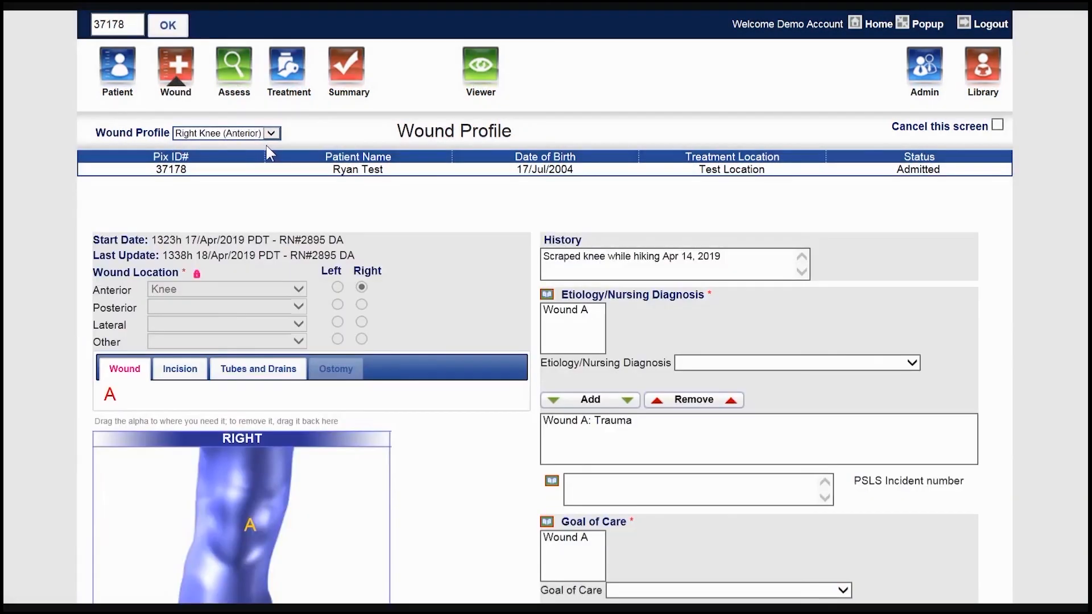
- Set Wound A's assessment type to Partial Assessment and populate it from the previously saved assessment
click(241, 84)
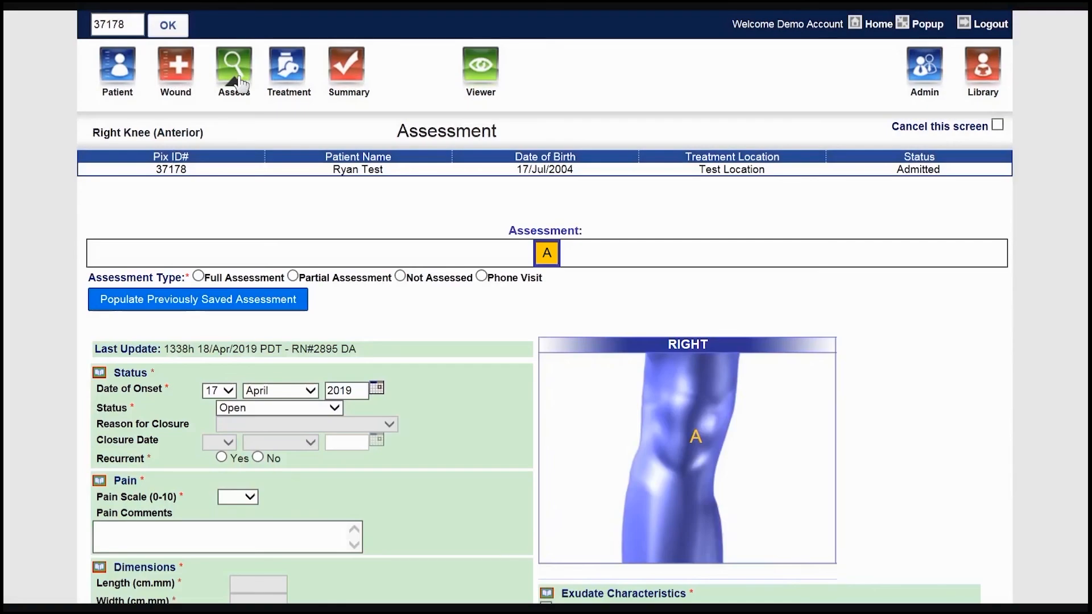
click(293, 276)
click(300, 304)
- Record the wound bed as 50% fully epithelialized and 50% granulation tissue
scroll(449, 346, down, 5)
scroll(445, 339, down, 3)
scroll(169, 381, down, 3)
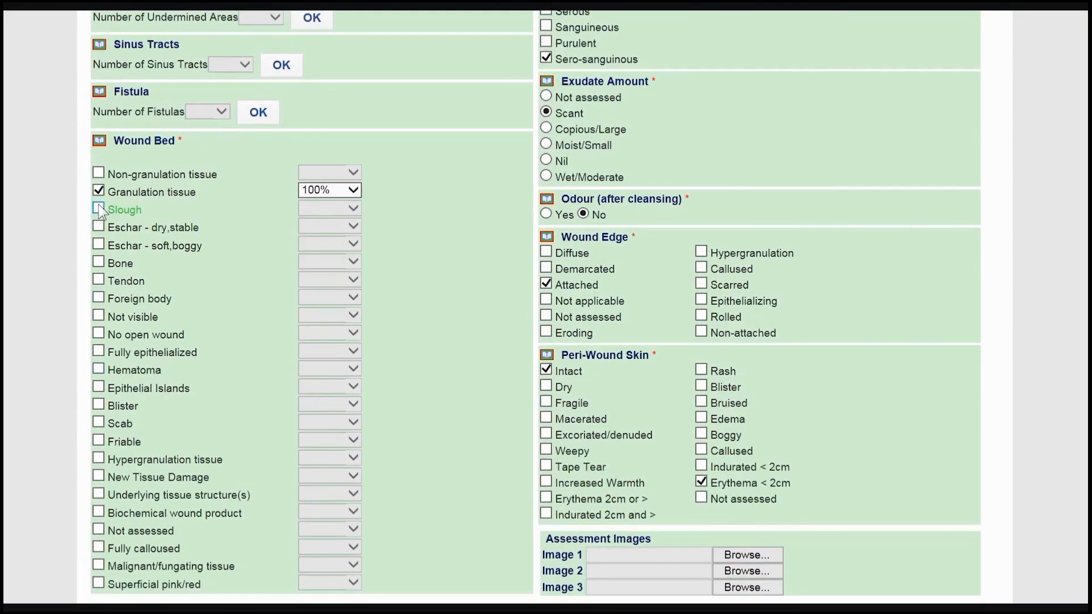
click(99, 351)
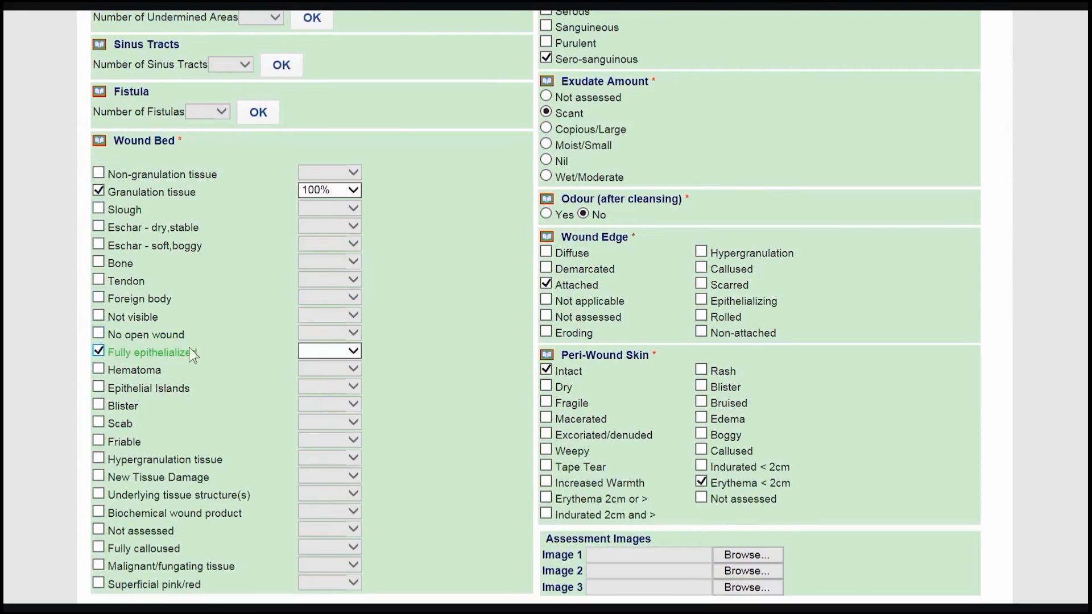
click(314, 355)
click(332, 412)
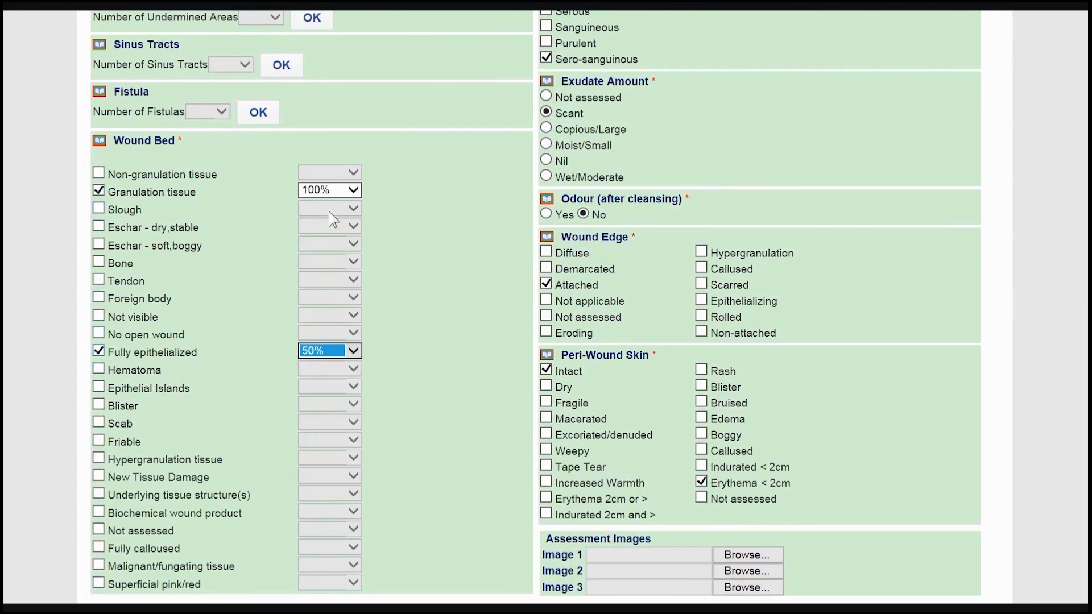
click(328, 190)
click(327, 129)
- Change the exudate characteristics to Serous in place of Sero-sanguinous
scroll(463, 252, up, 3)
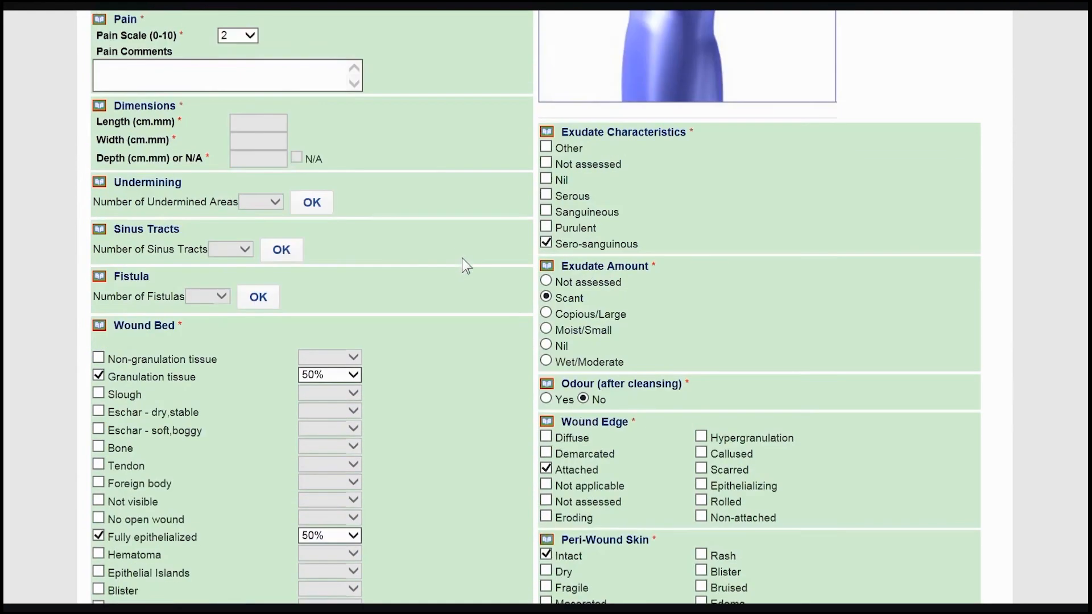
click(546, 195)
click(545, 243)
- Choose IMG_5009 from the Apple iPhone's 105APPLE folder as assessment Image 1
scroll(505, 264, down, 3)
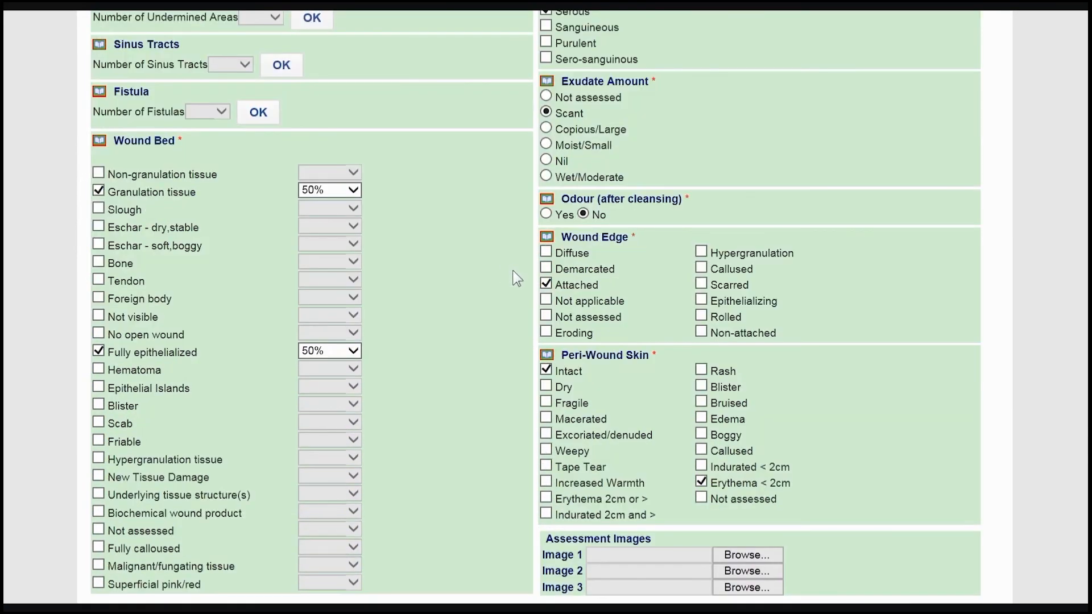
click(730, 557)
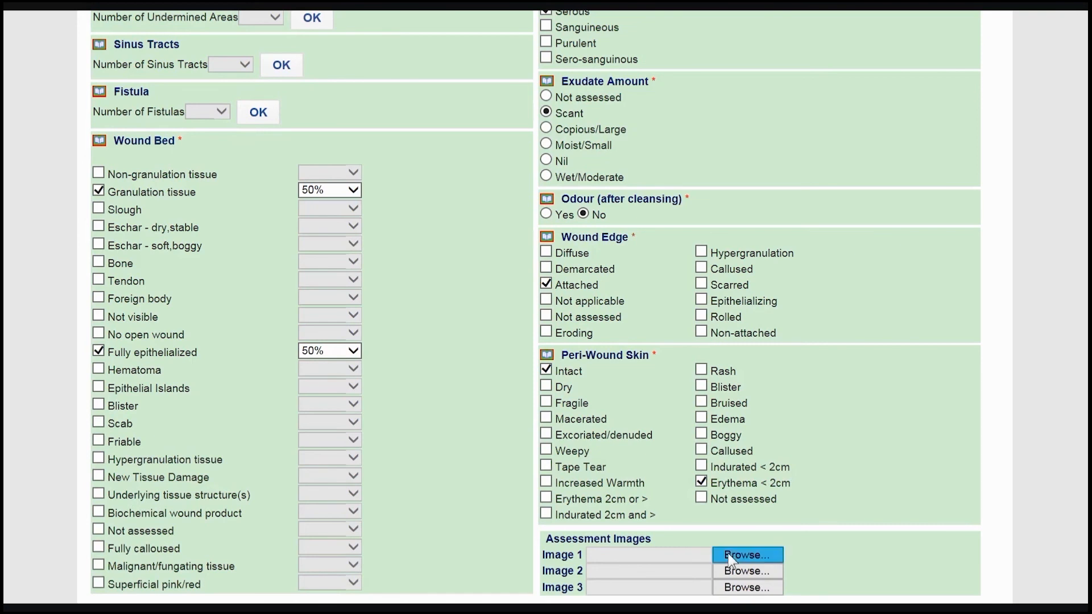
click(73, 304)
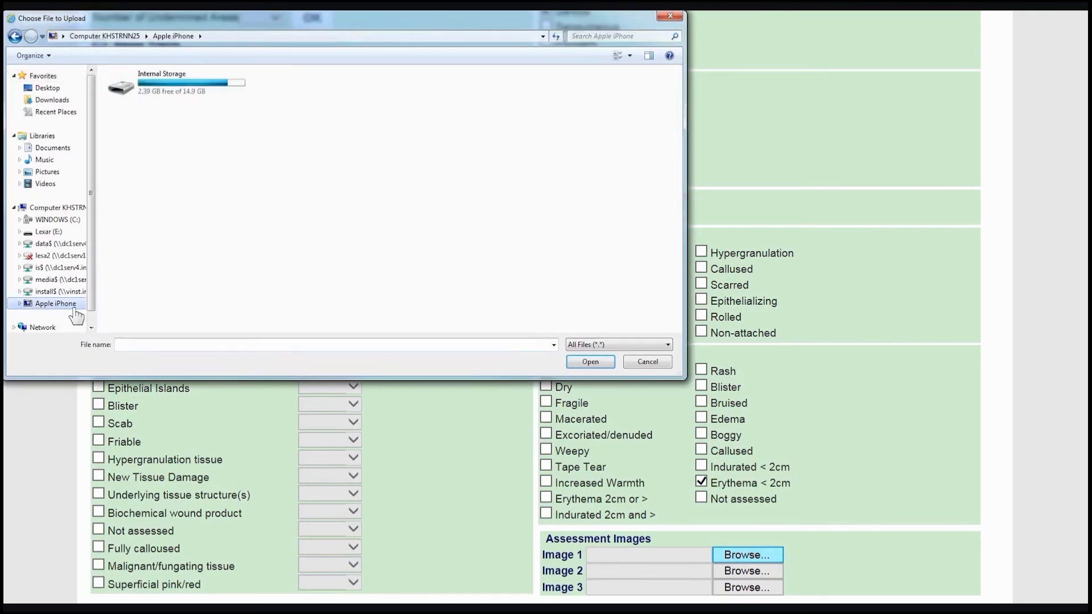
double_click(176, 85)
double_click(175, 84)
double_click(415, 80)
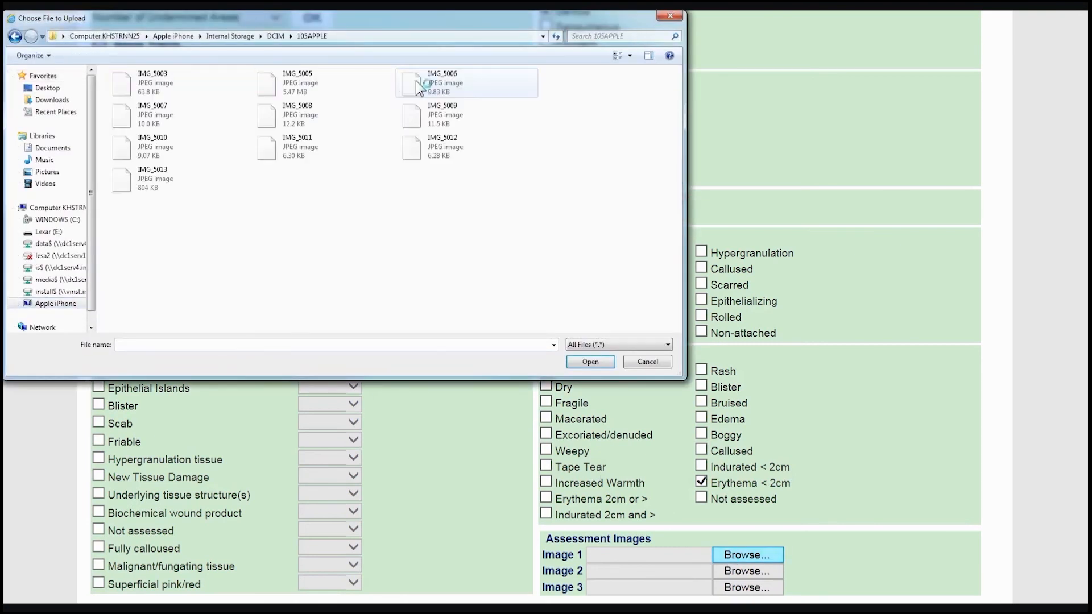
click(432, 114)
click(589, 361)
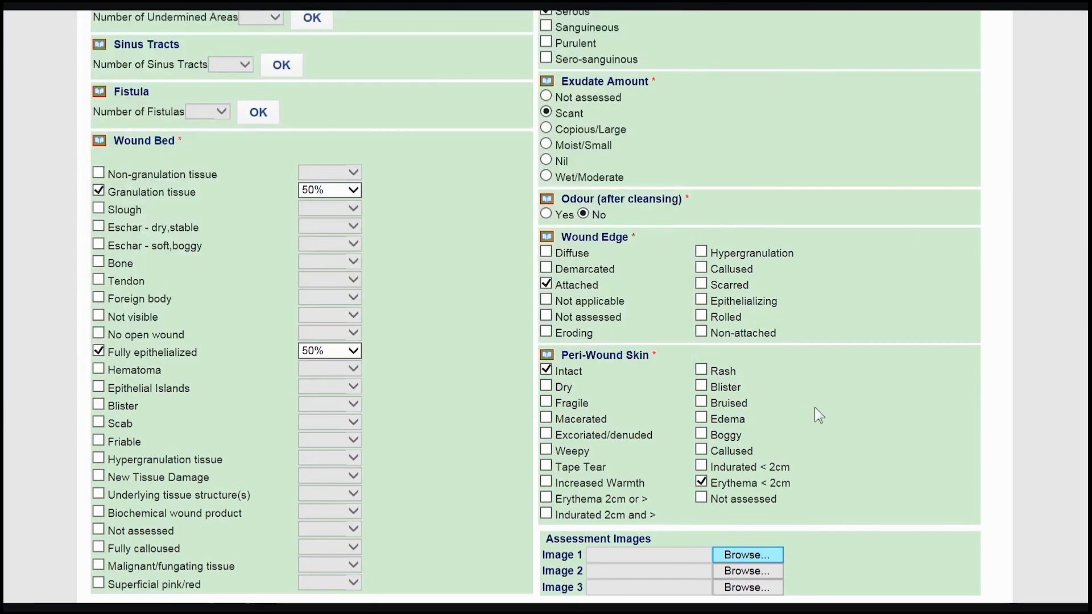
- Go to the wound's treatment and remove Drsg tray from Wound A's current products
scroll(810, 409, up, 10)
click(289, 67)
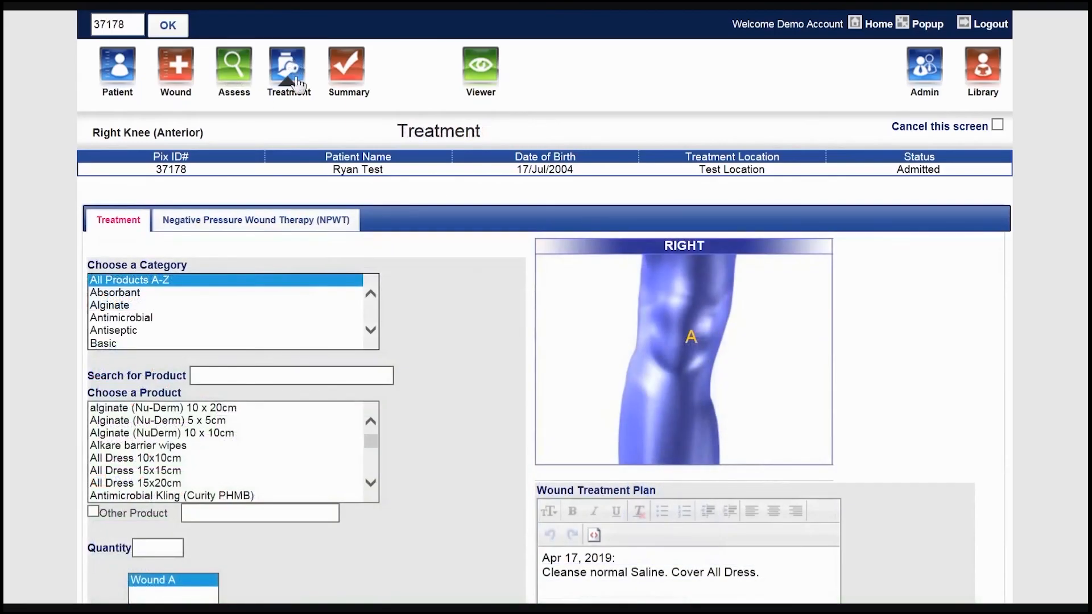
scroll(429, 205, down, 5)
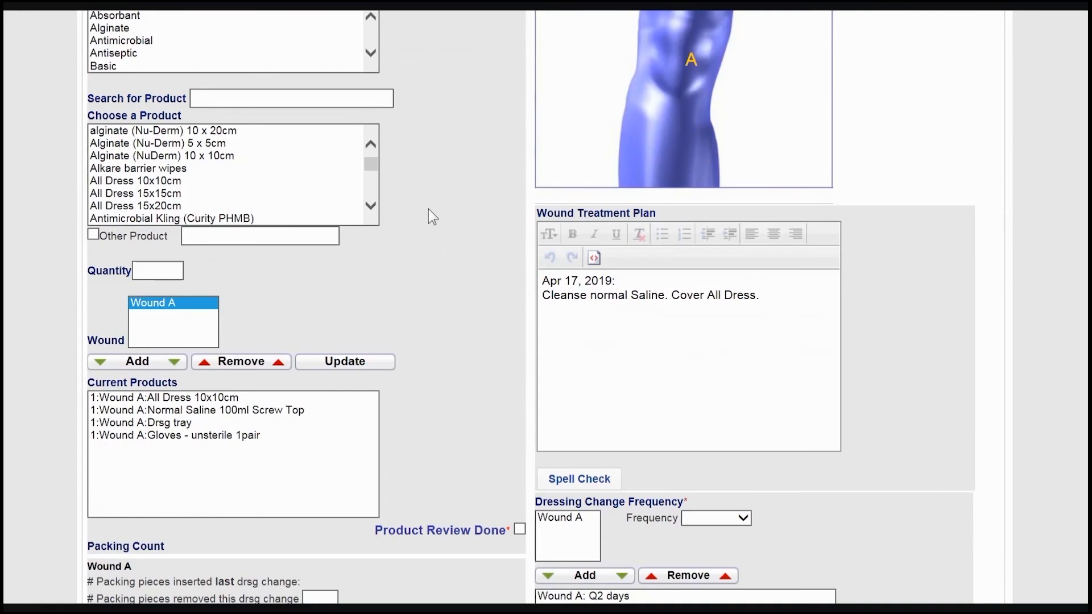
click(251, 423)
click(246, 364)
- Search the products for "gauz" and add 2 of Gauze 4x4 to Wound A
click(259, 101)
text(gauz)
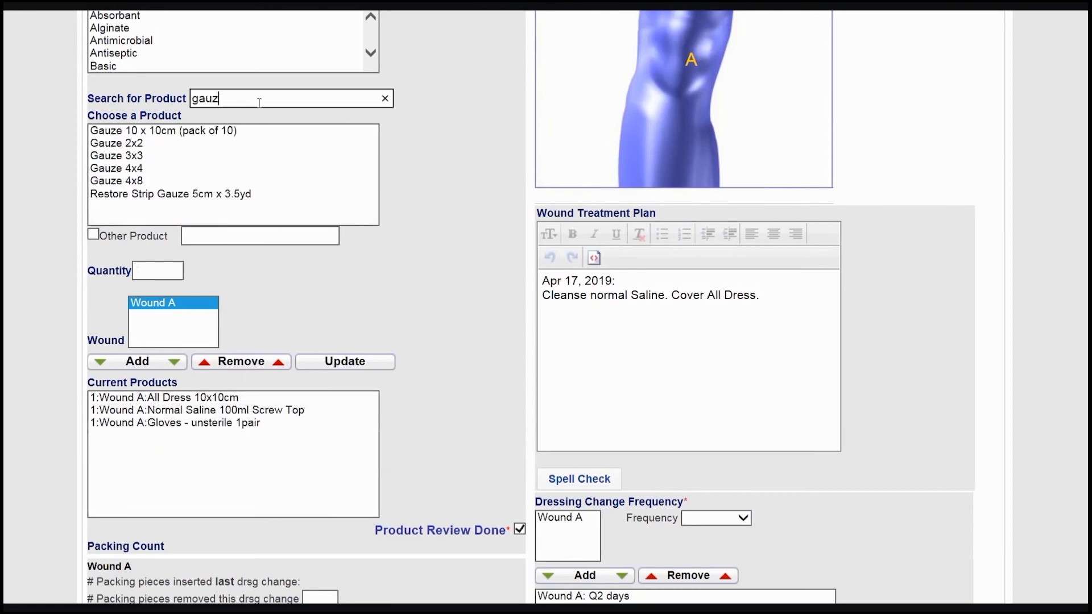
click(159, 168)
double_click(149, 268)
text(2)
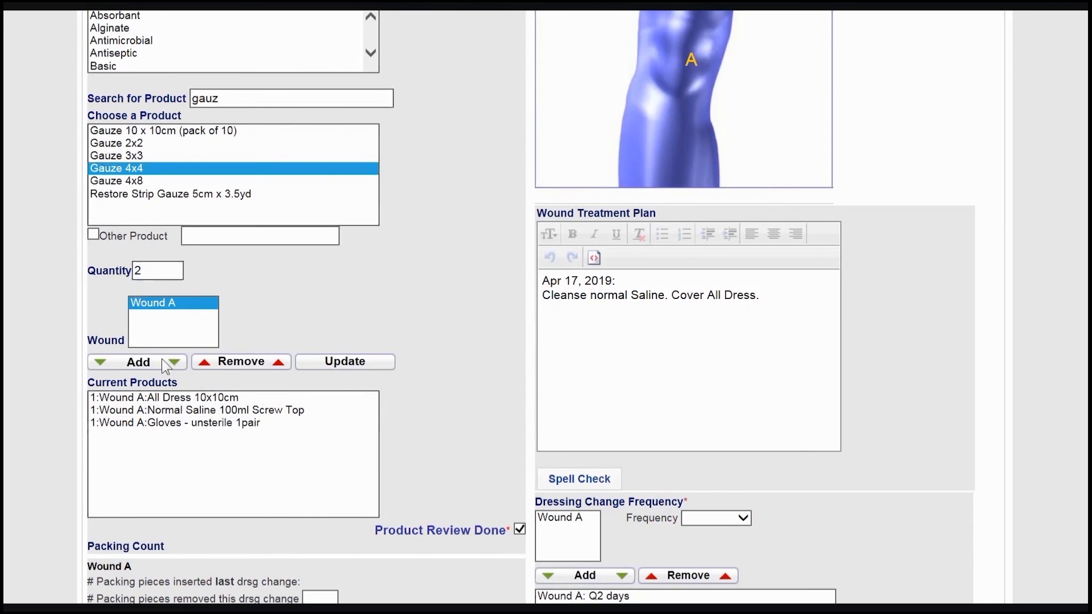
click(162, 358)
- Search the products for "blue" and add 1 Blue Pad to Wound A
drag(228, 99, 138, 117)
text(blue)
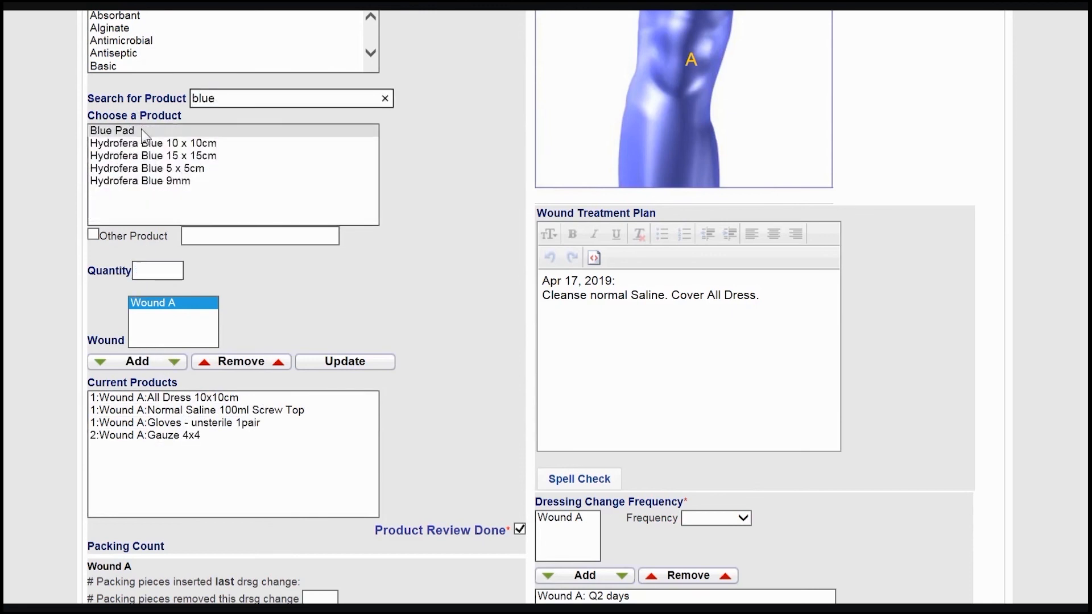
click(142, 135)
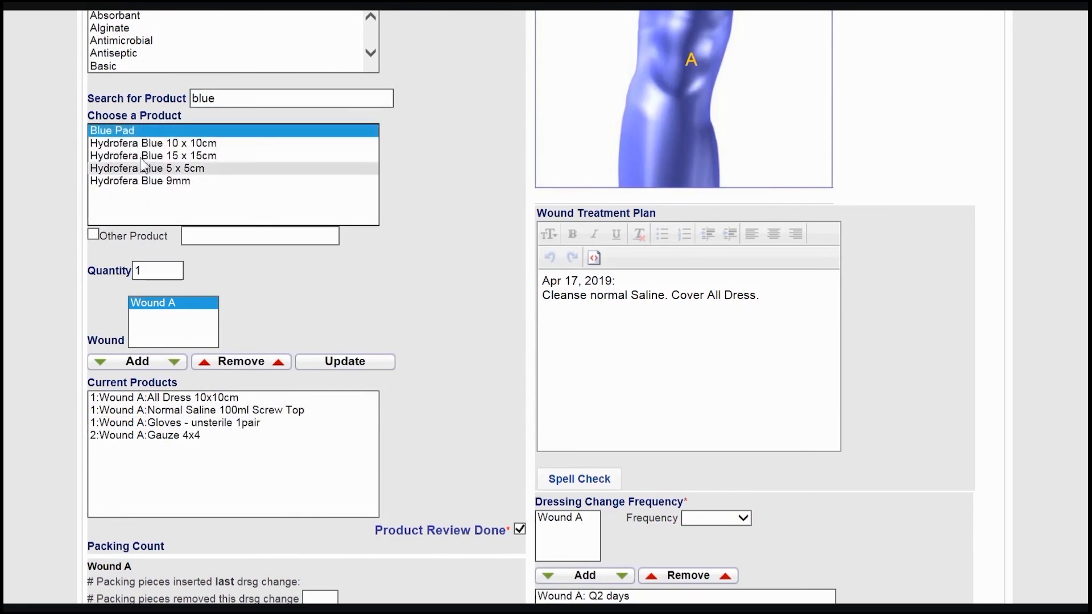
click(164, 366)
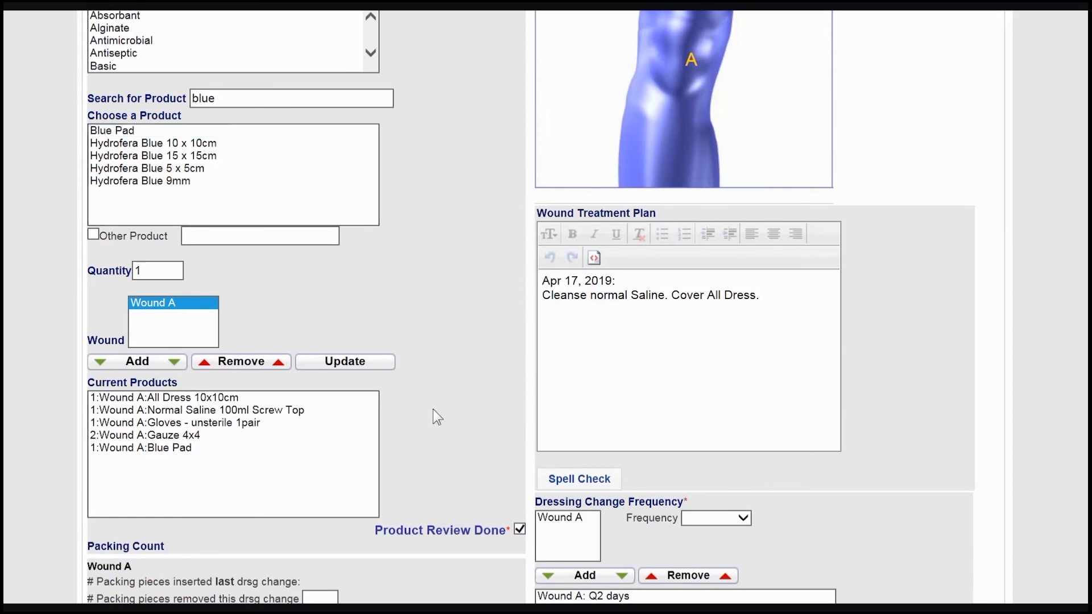
- Update the quantity of All Dress 10x10cm for Wound A to 3
click(364, 401)
click(118, 278)
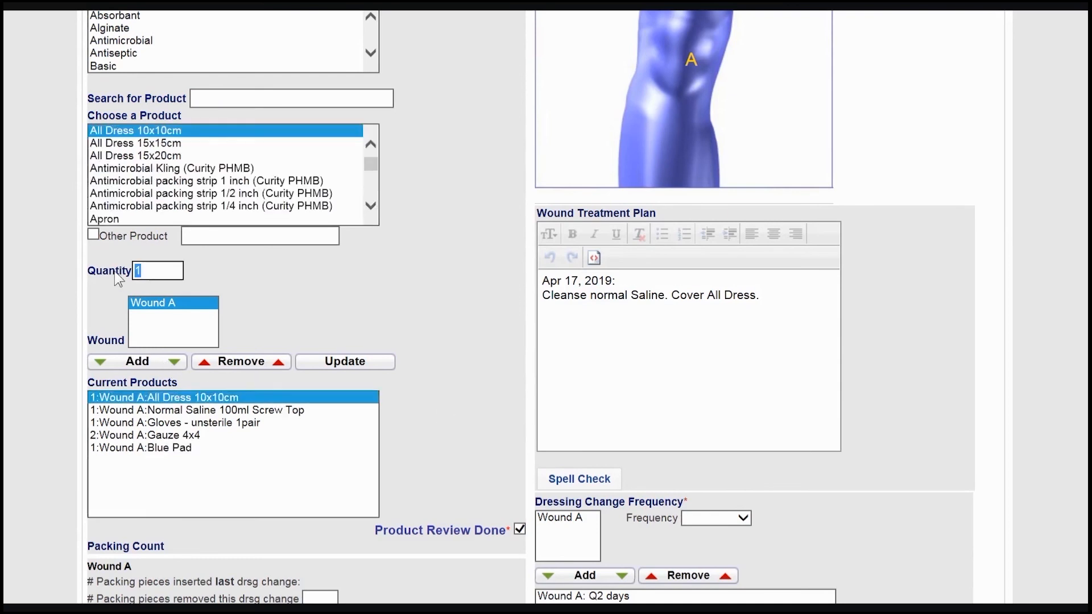
text(3)
click(349, 364)
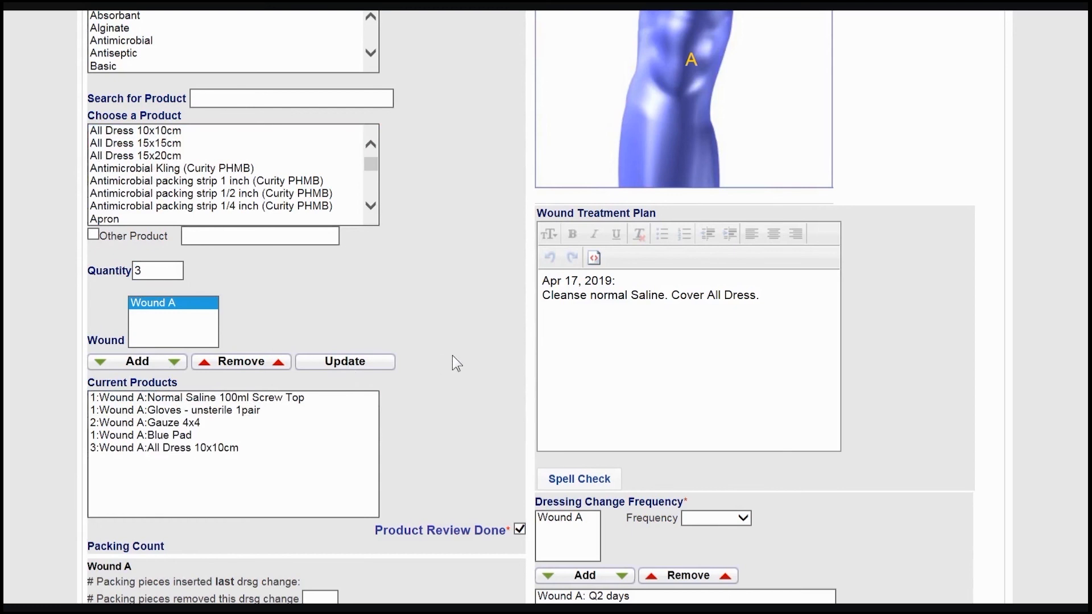
- Set the C&S Results/Abx Therapy show option to No and proceed to the summary
scroll(453, 357, down, 12)
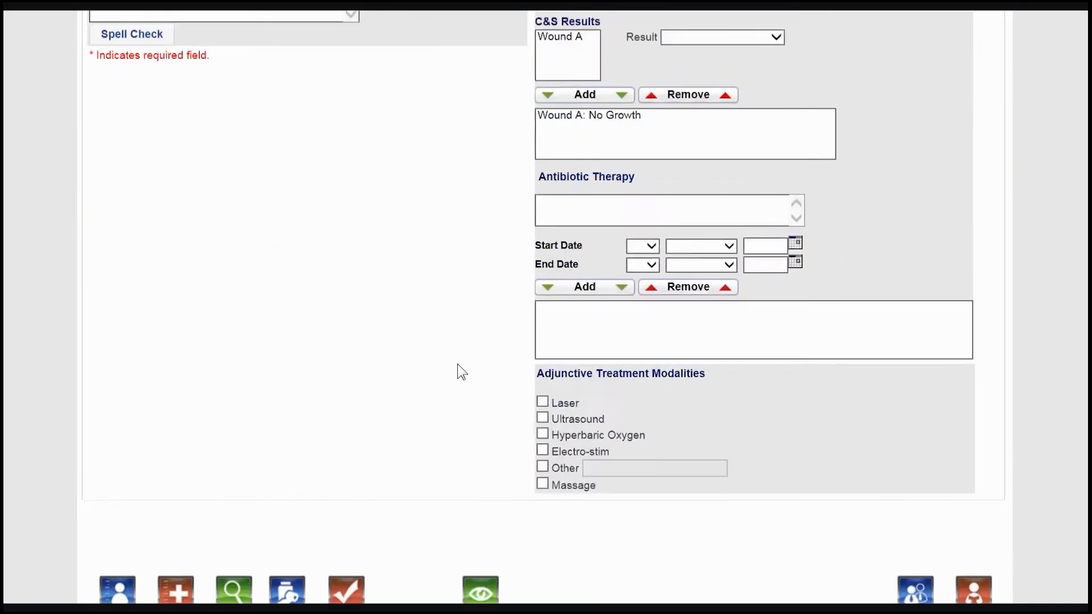
scroll(462, 371, up, 2)
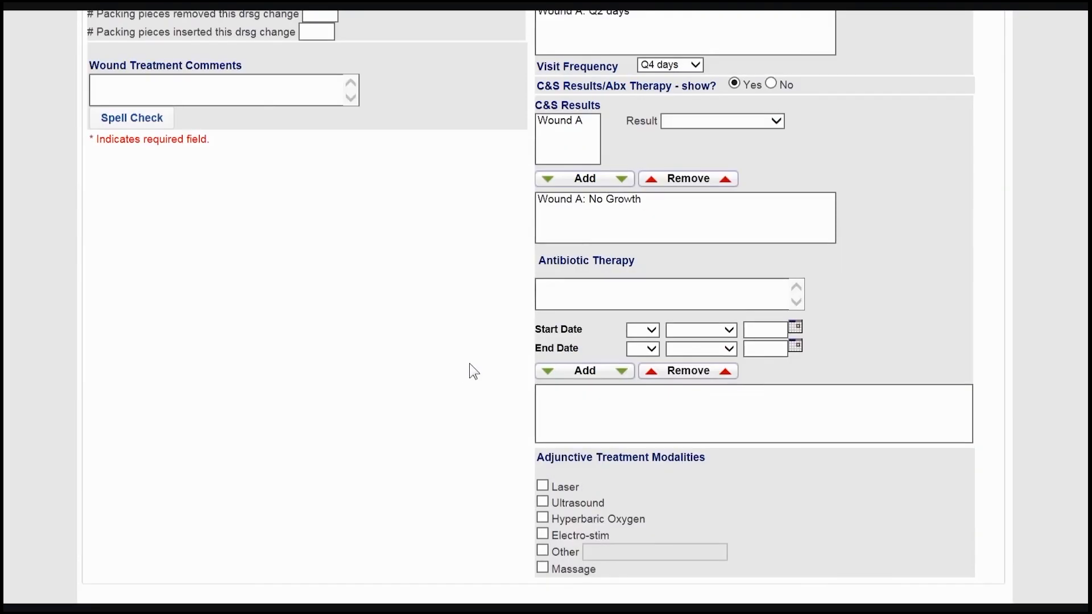
click(771, 85)
click(352, 512)
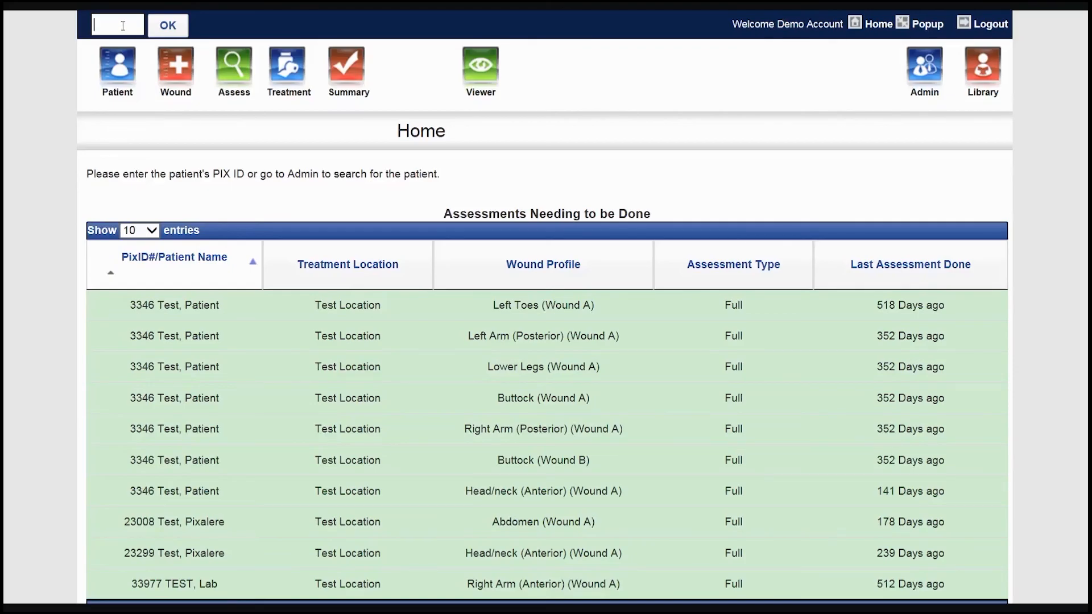
- Look up the patient by entering the Pix ID and open the Right Knee (Anterior) wound profile
click(122, 25)
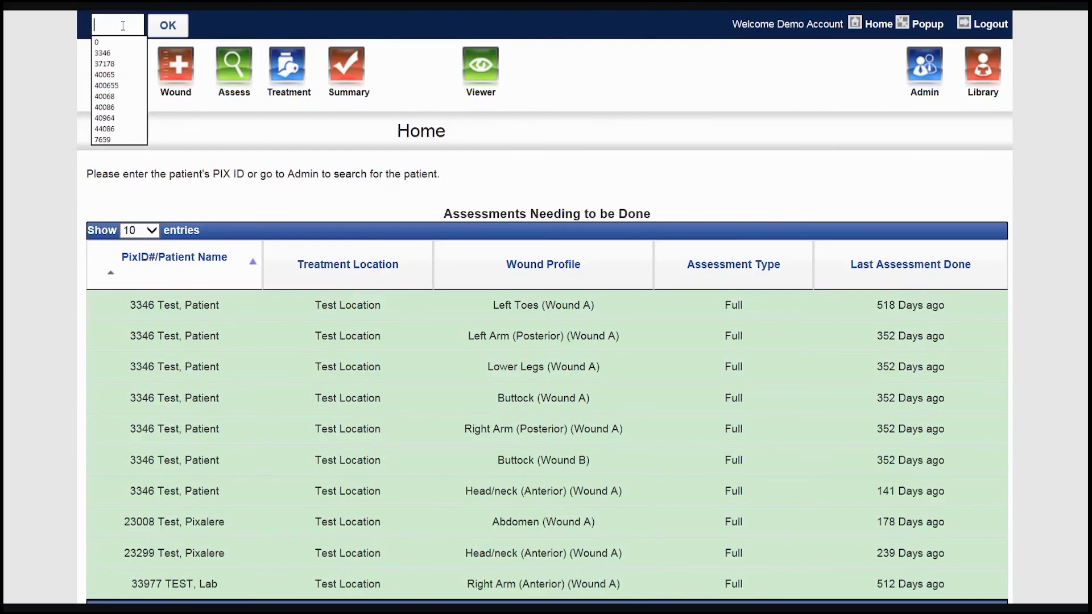
text(37178)
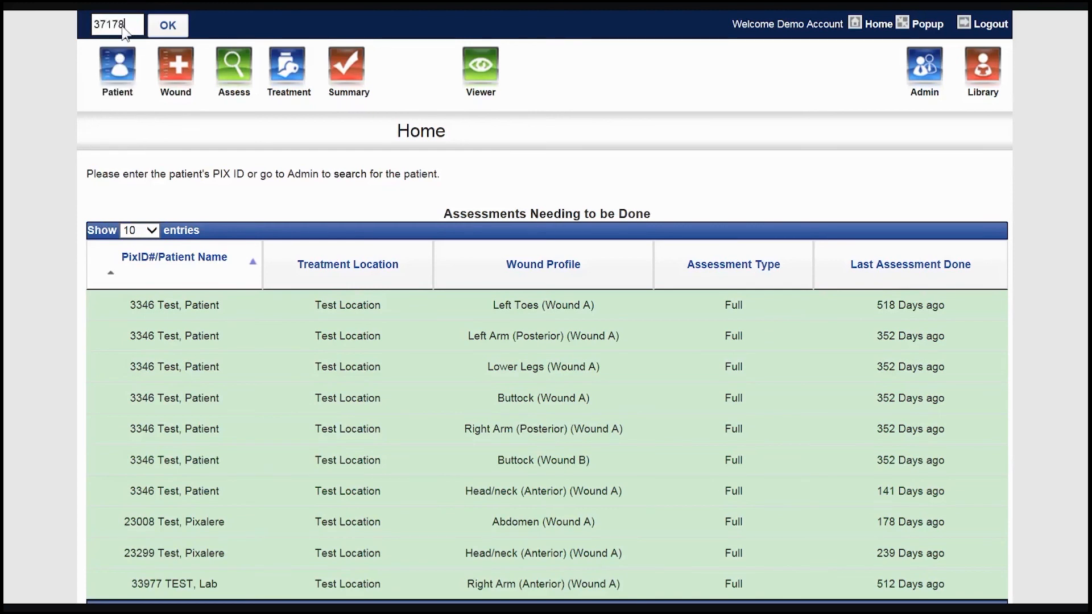
key(Return)
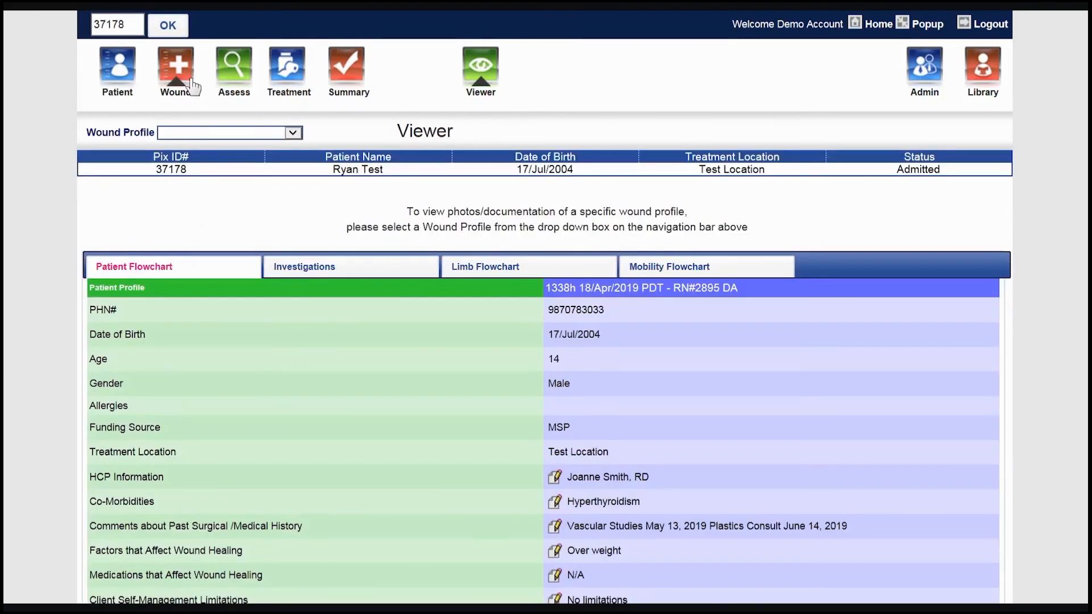
click(193, 85)
click(245, 140)
click(244, 147)
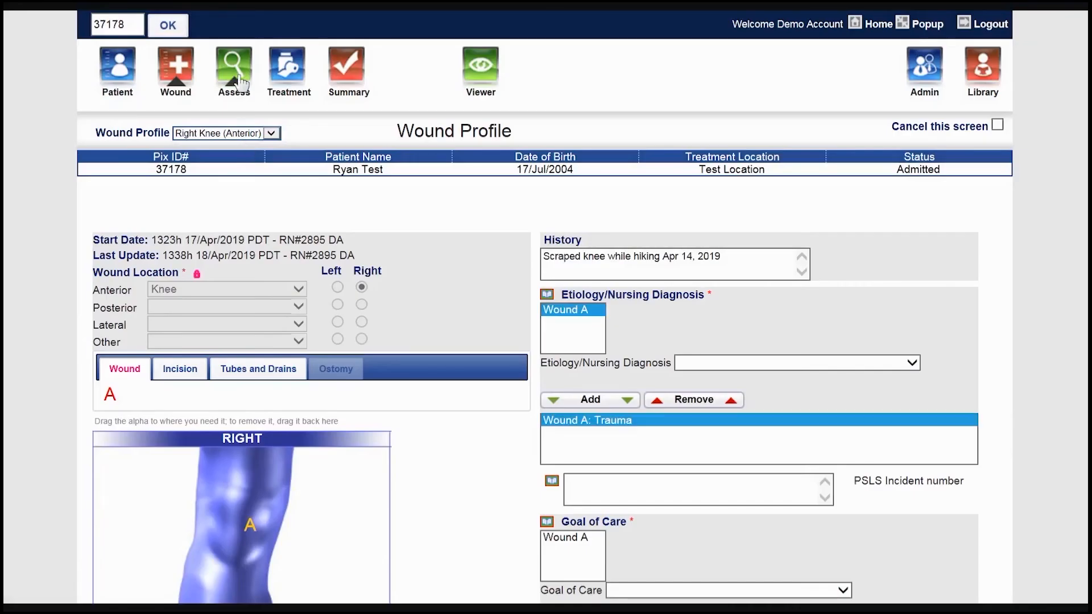
- In Wound A's assessment, set the status to Closed, the reason for closure to Wound Closed and the closure date to 18 April 2019
click(241, 83)
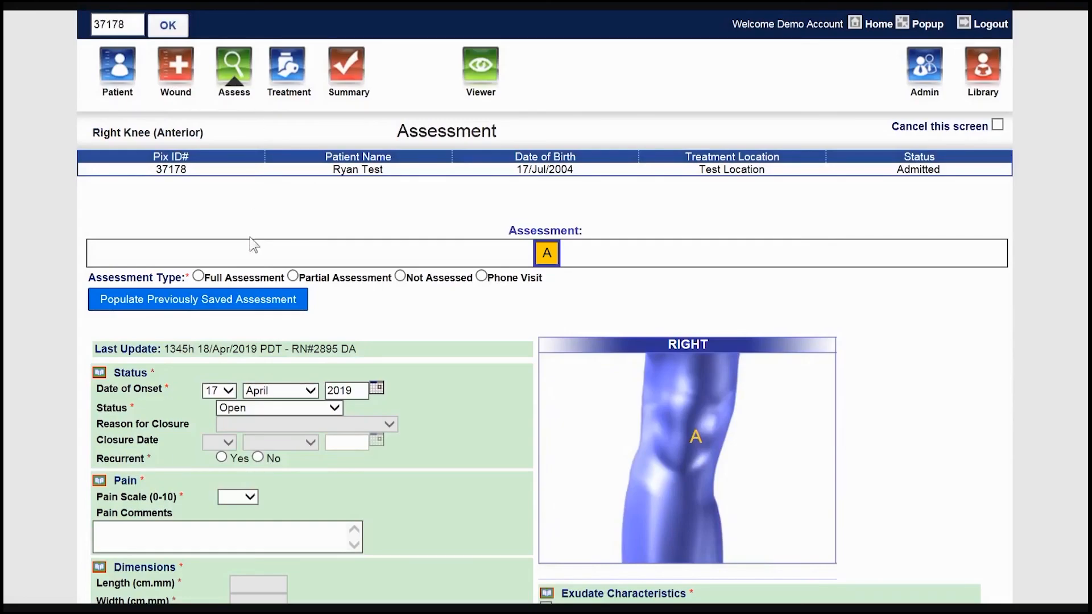
scroll(353, 341, down, 2)
click(332, 314)
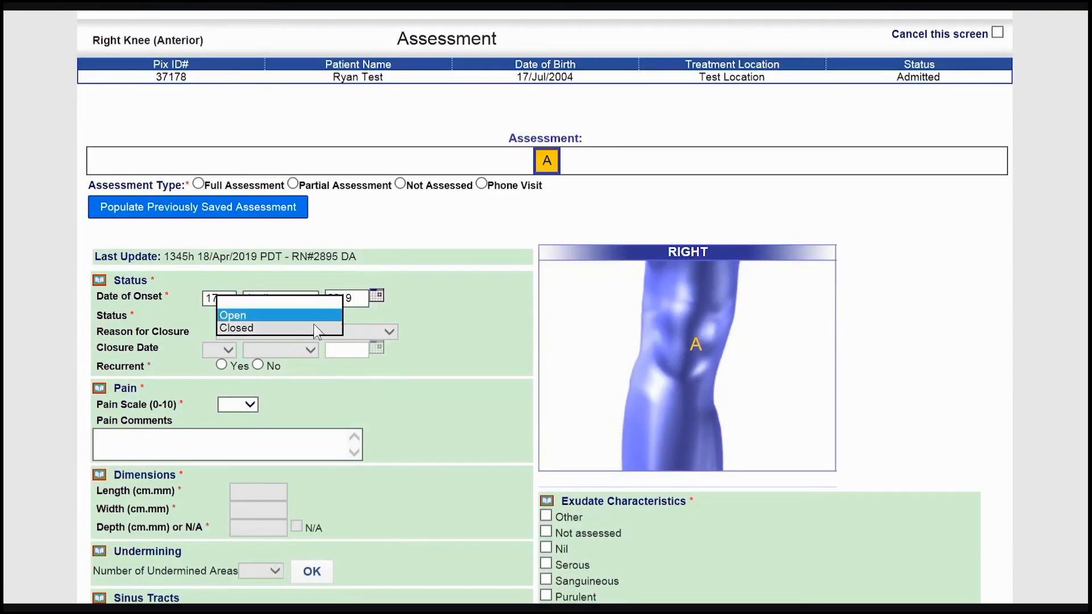
click(294, 327)
click(294, 332)
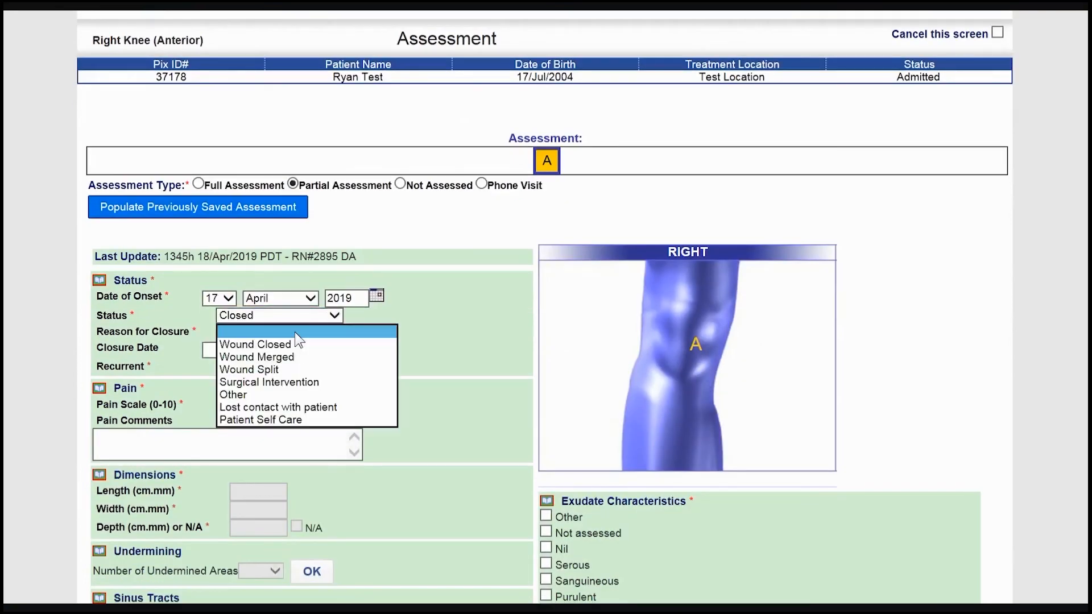
click(293, 345)
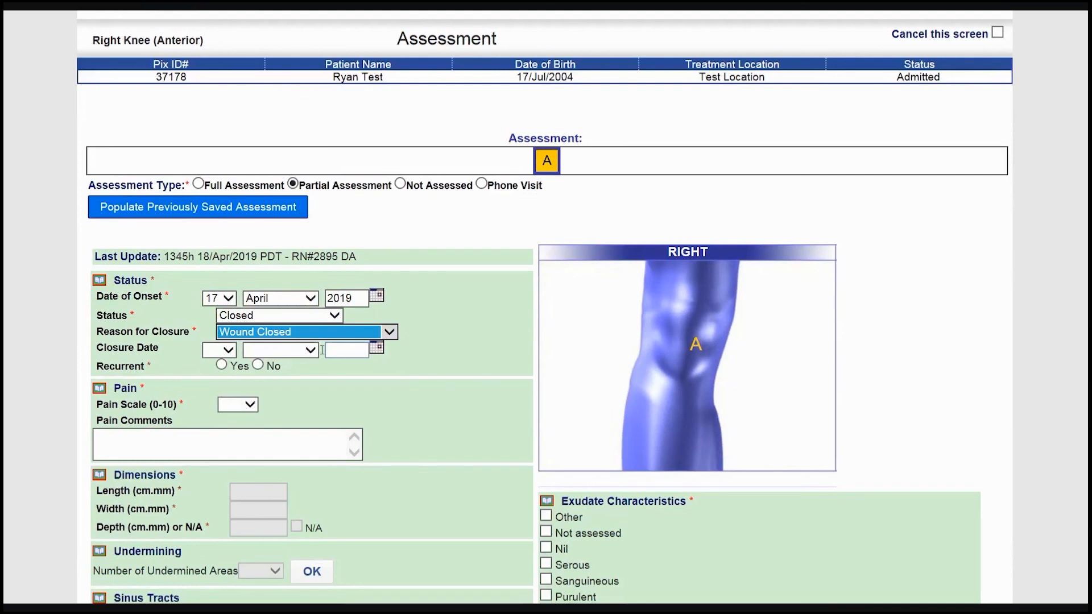
click(347, 349)
click(454, 461)
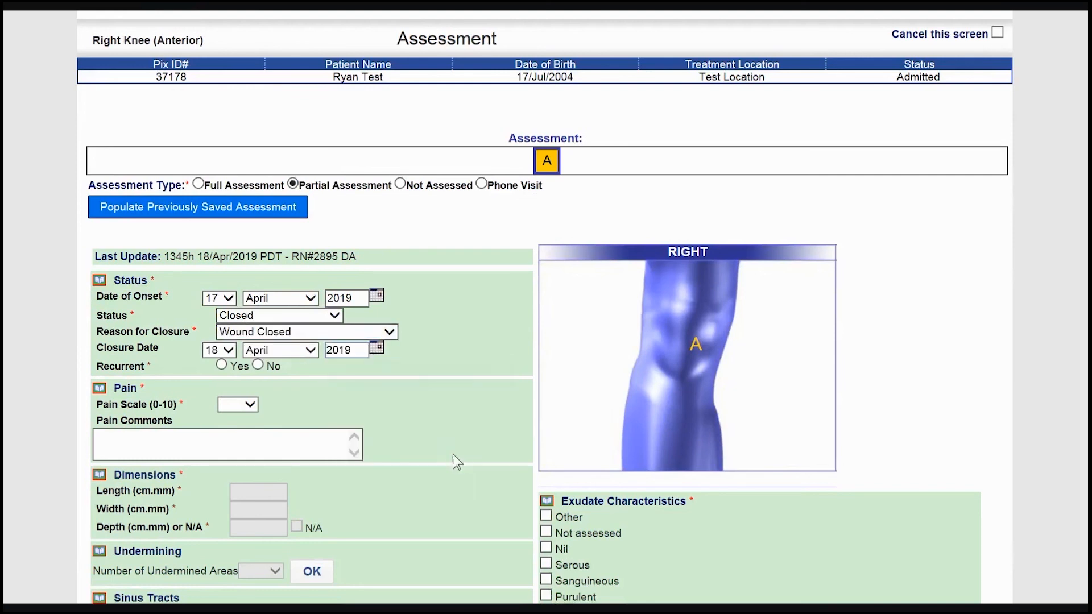
- Set the wound's Referral to No in the summary, save the record and dismiss the alert
scroll(265, 372, up, 2)
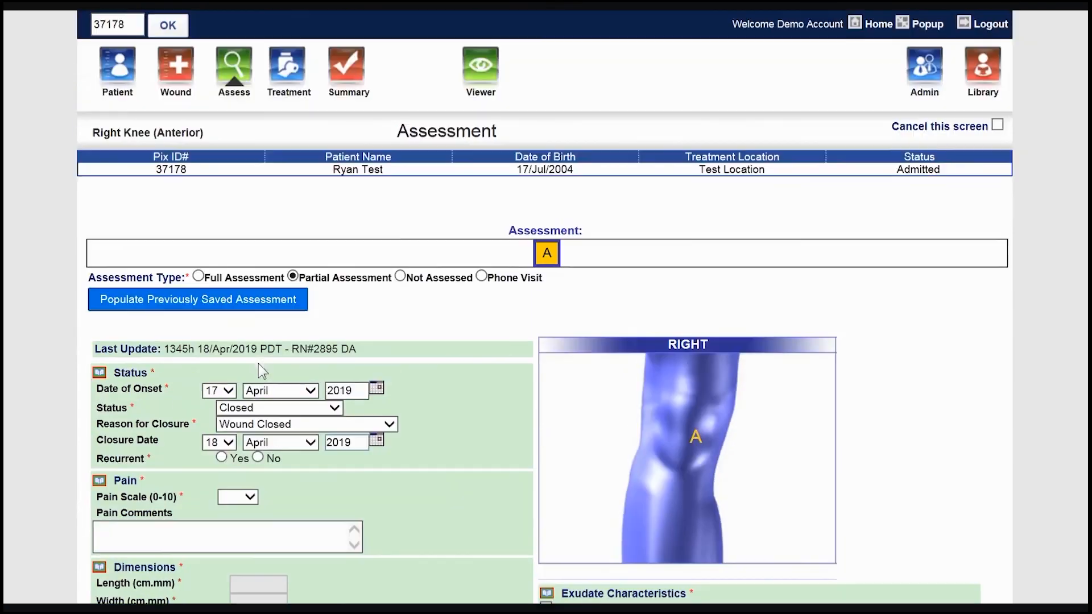
click(349, 91)
scroll(458, 278, down, 4)
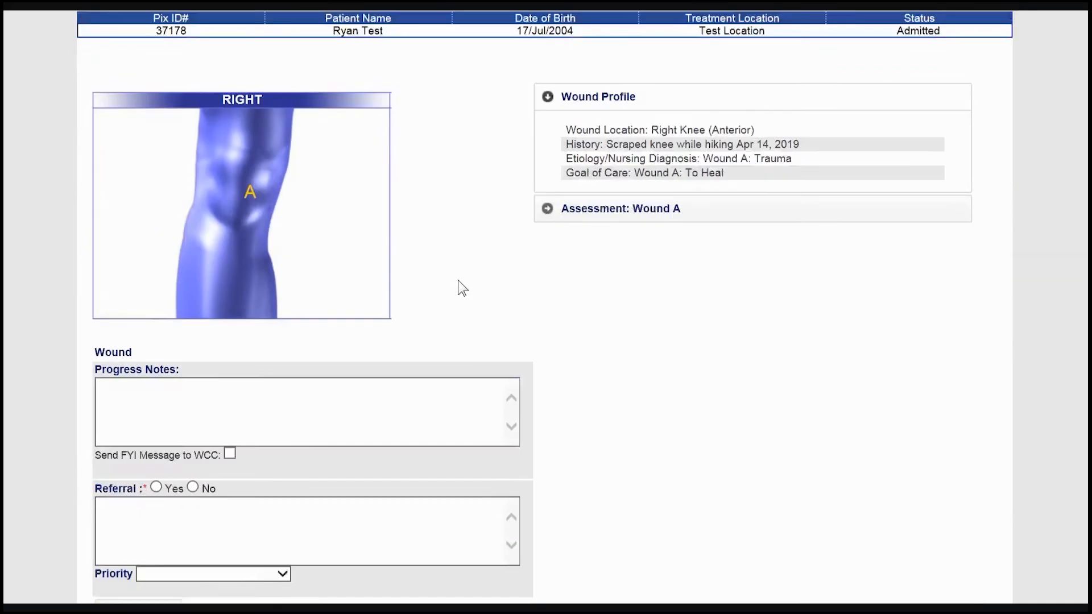
click(193, 440)
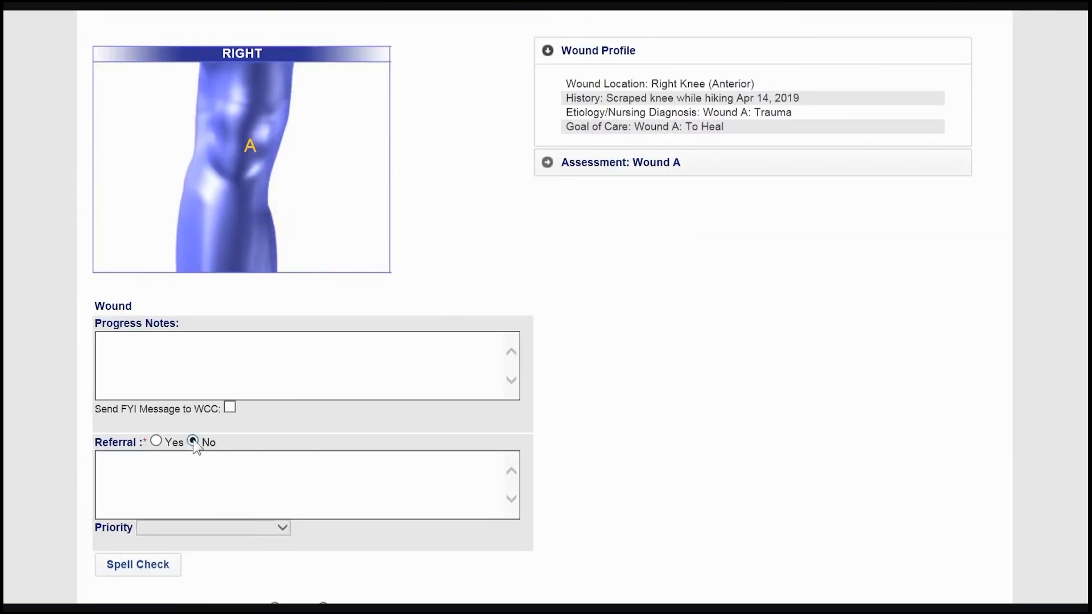
scroll(196, 439, down, 4)
click(257, 556)
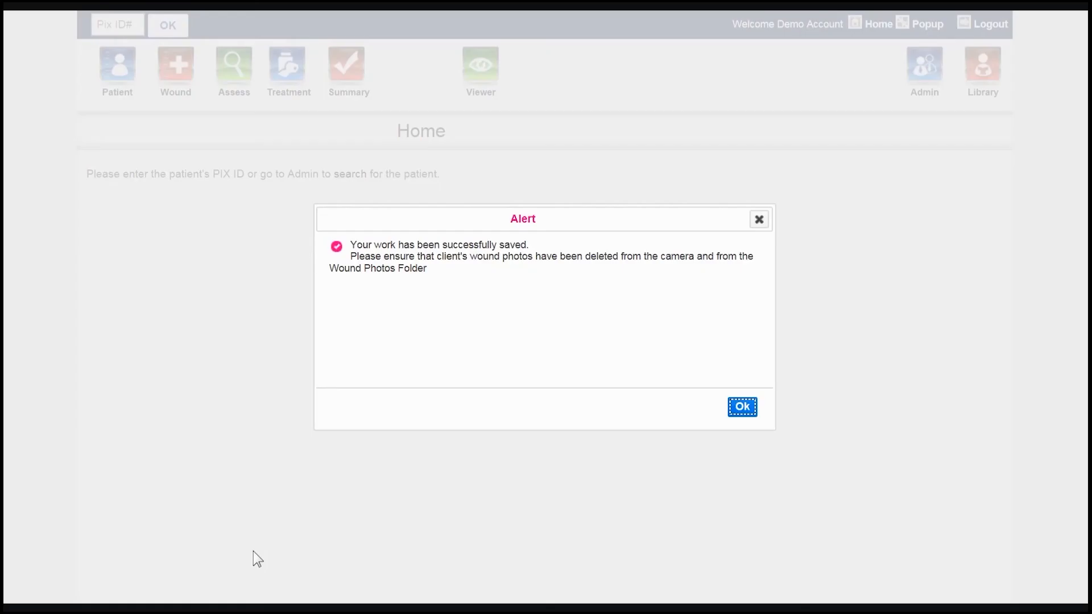
click(731, 408)
- Search for the patient by last name in Administration and open the admin functions for that patient's record
click(921, 69)
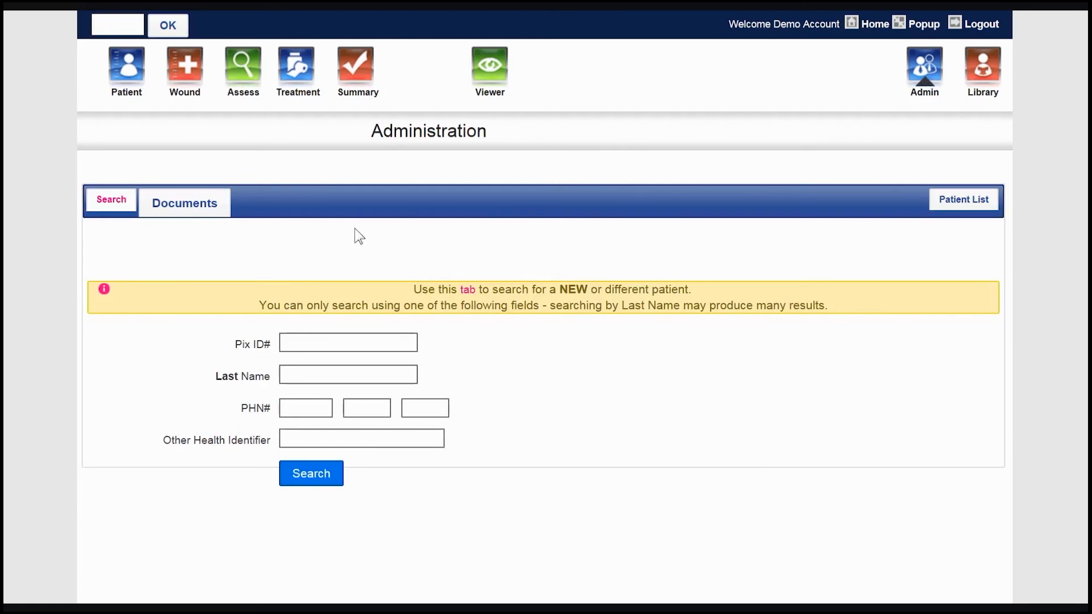
click(348, 366)
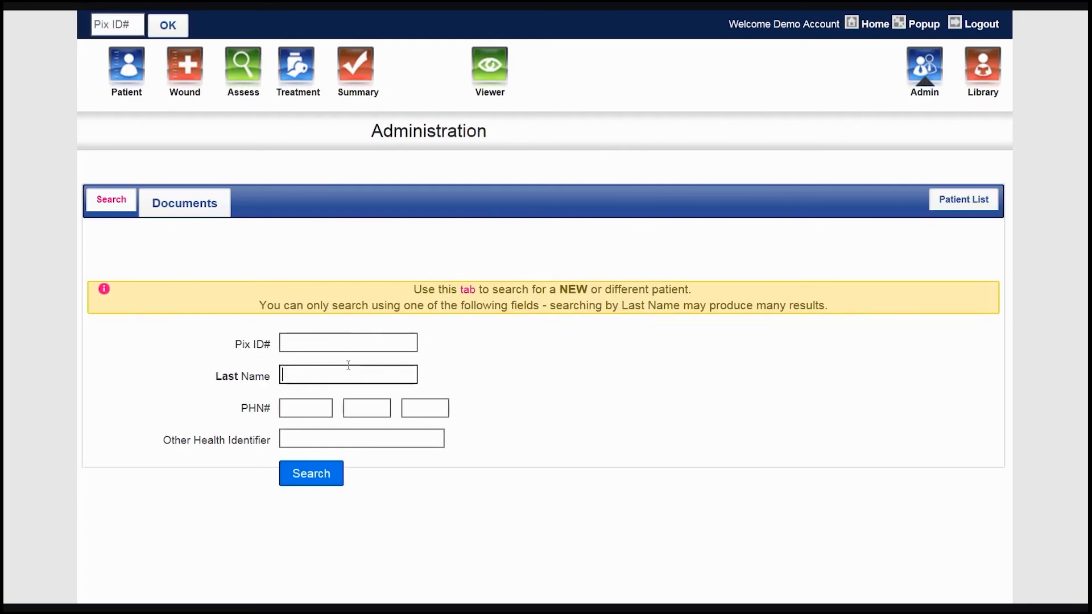
text(test)
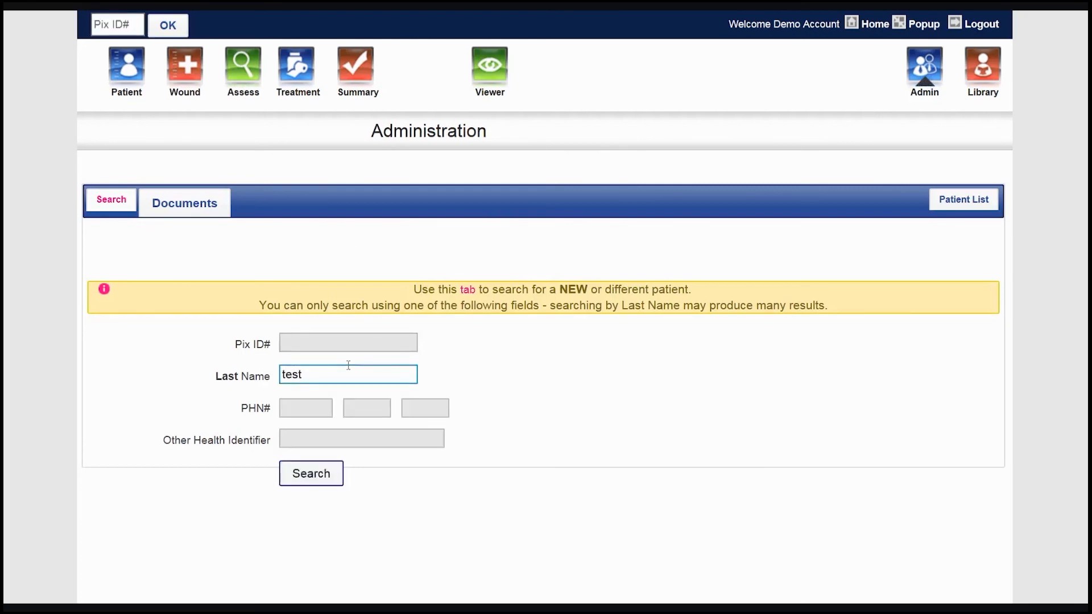
key(Return)
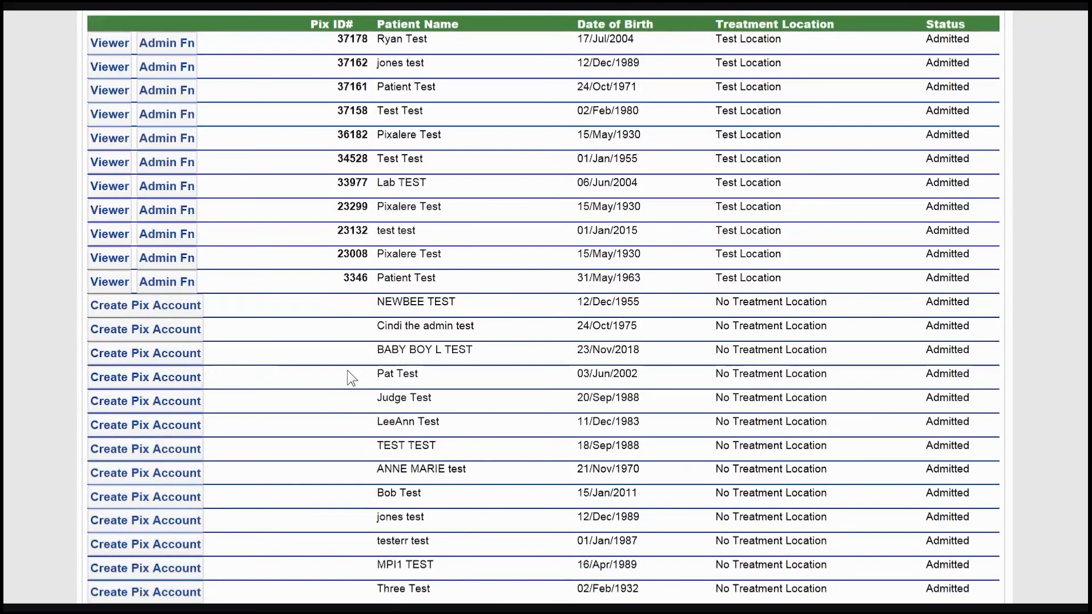
scroll(349, 378, up, 3)
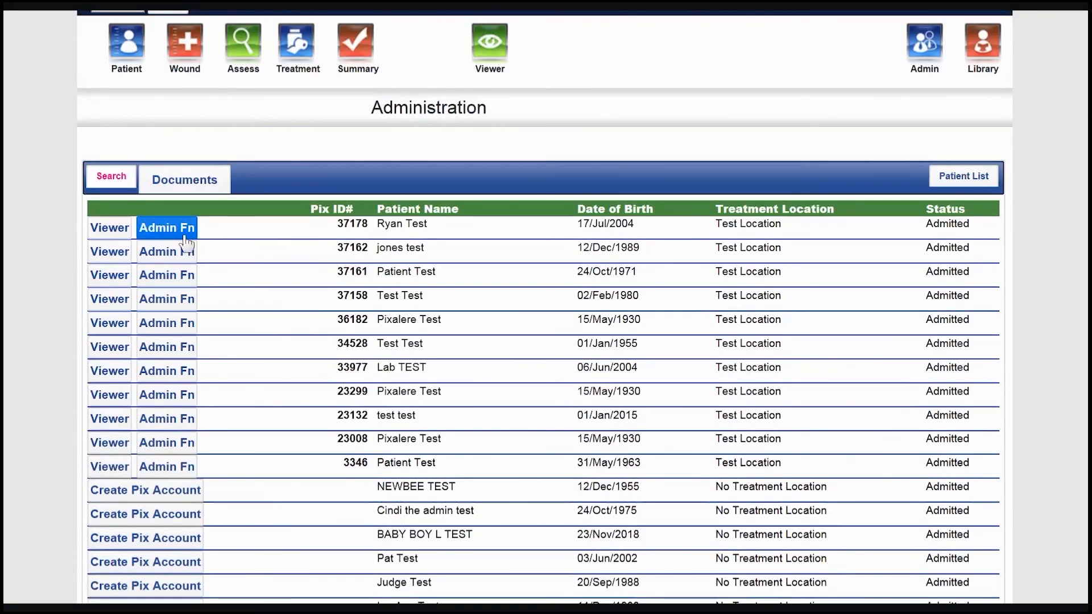
click(158, 235)
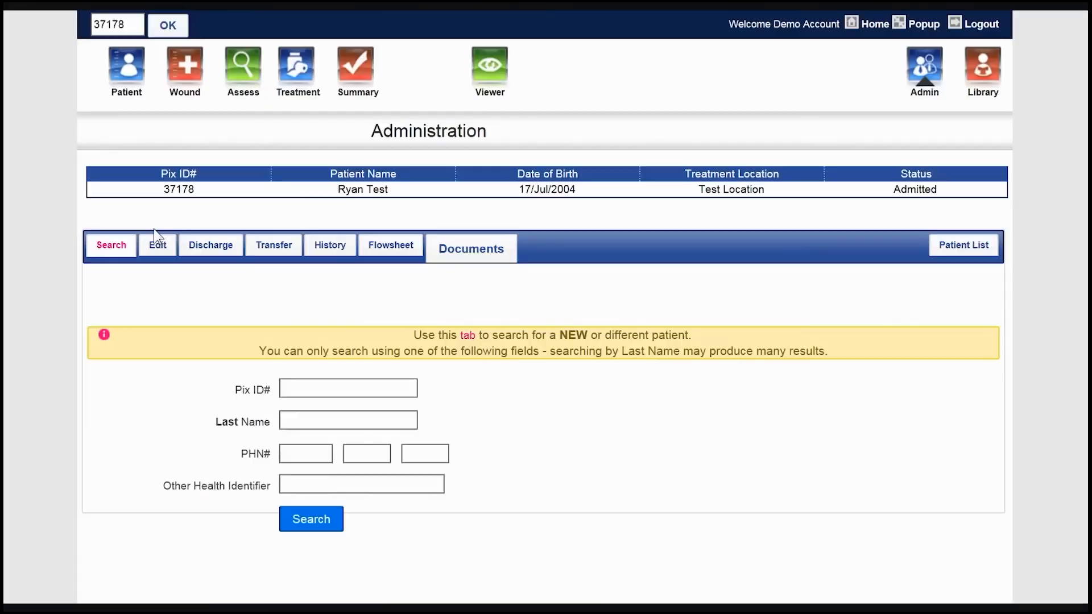
- Discharge the patient with the reason "S&W care no longer required - Healed"
click(199, 241)
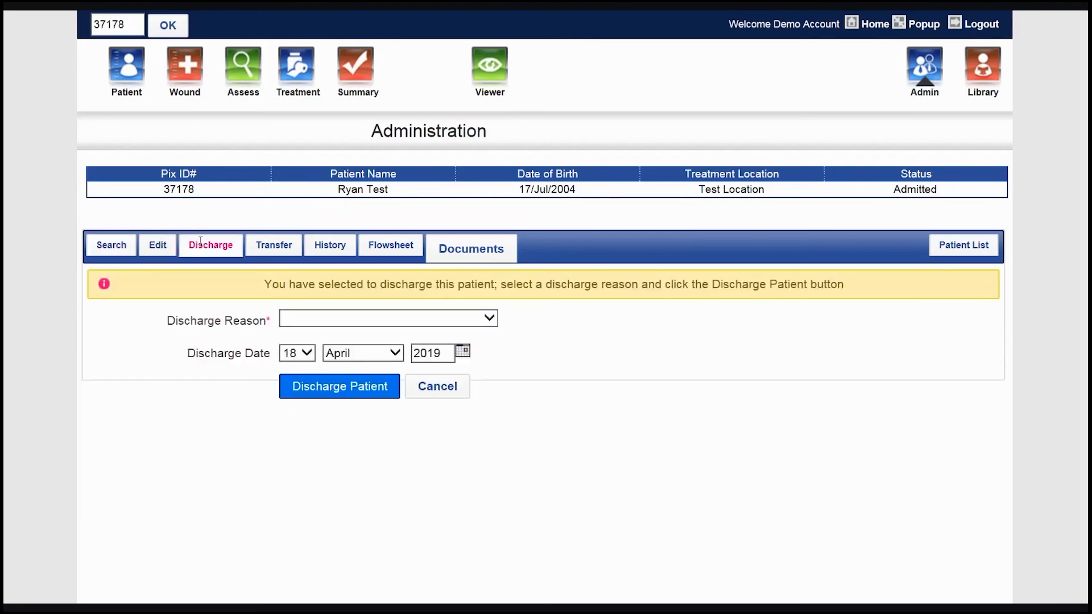
click(326, 317)
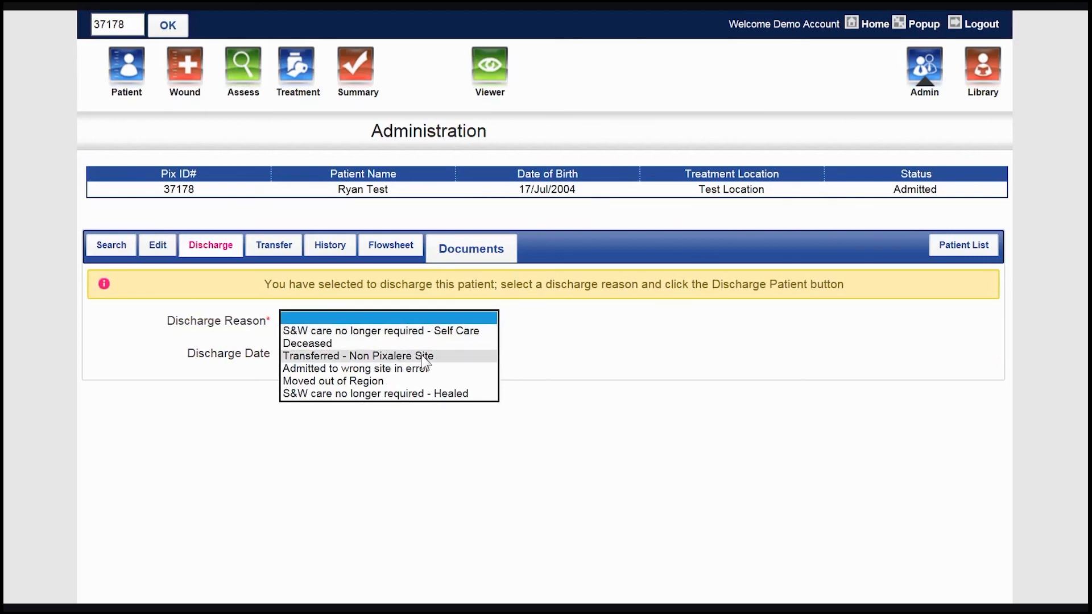
click(437, 393)
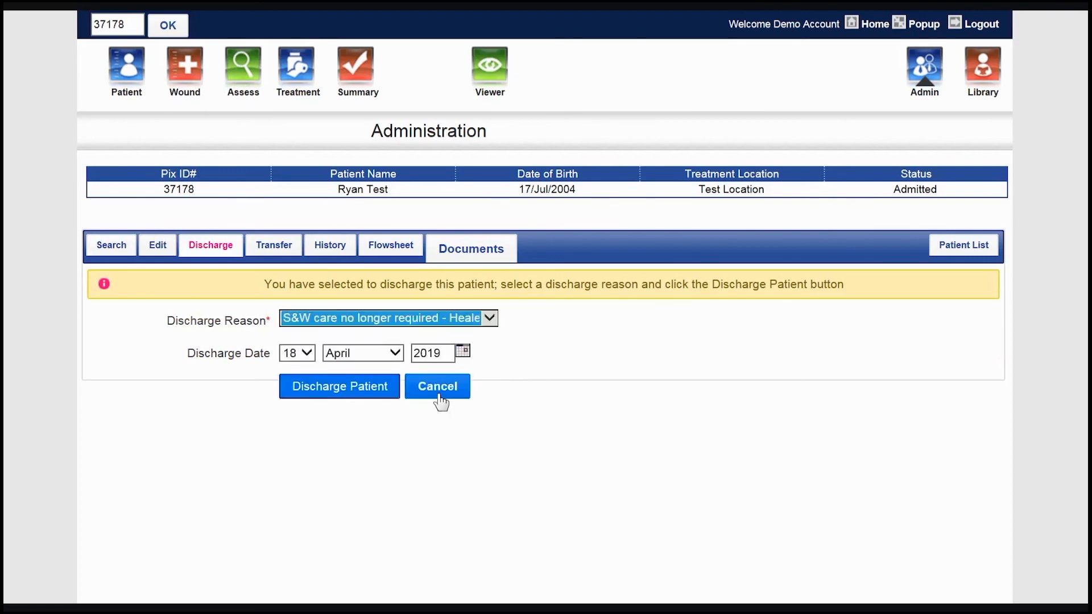
click(396, 390)
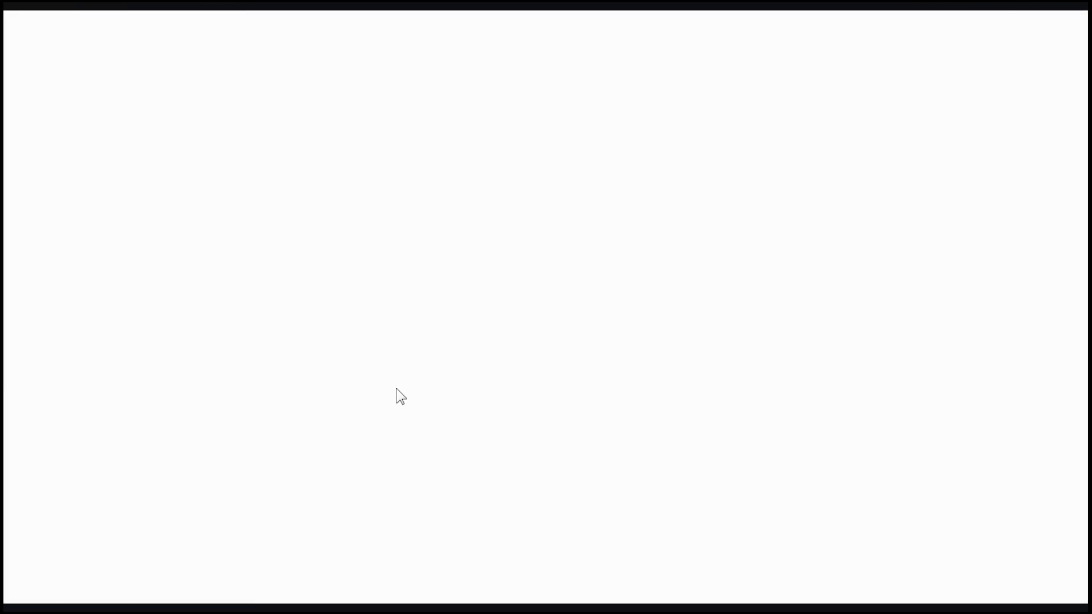